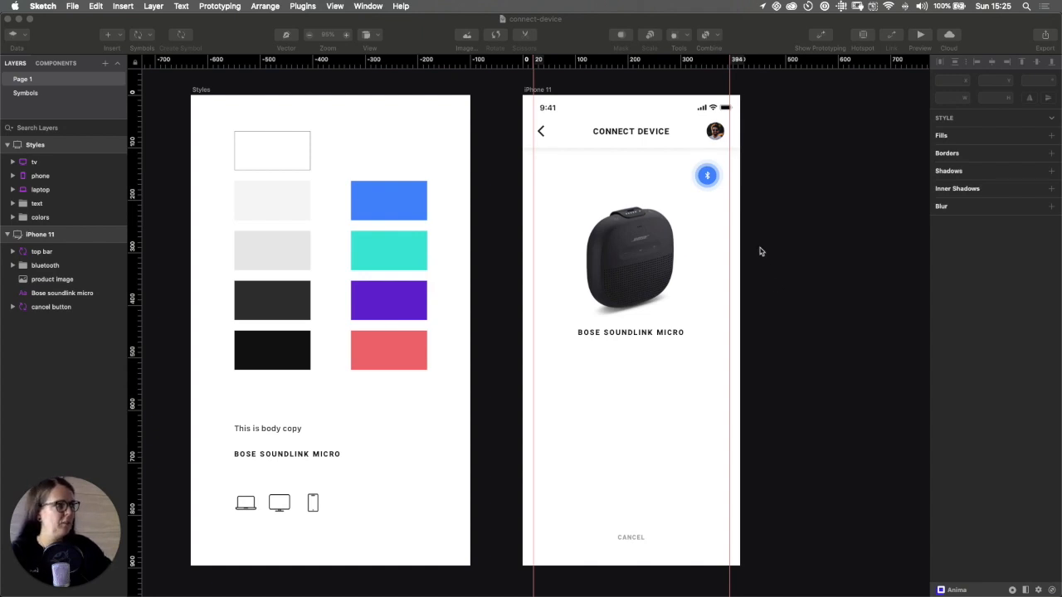
# - Examine the two artboards and the Styles artboard's colour swatches, text styles and device icons
pyautogui.click(541, 93)
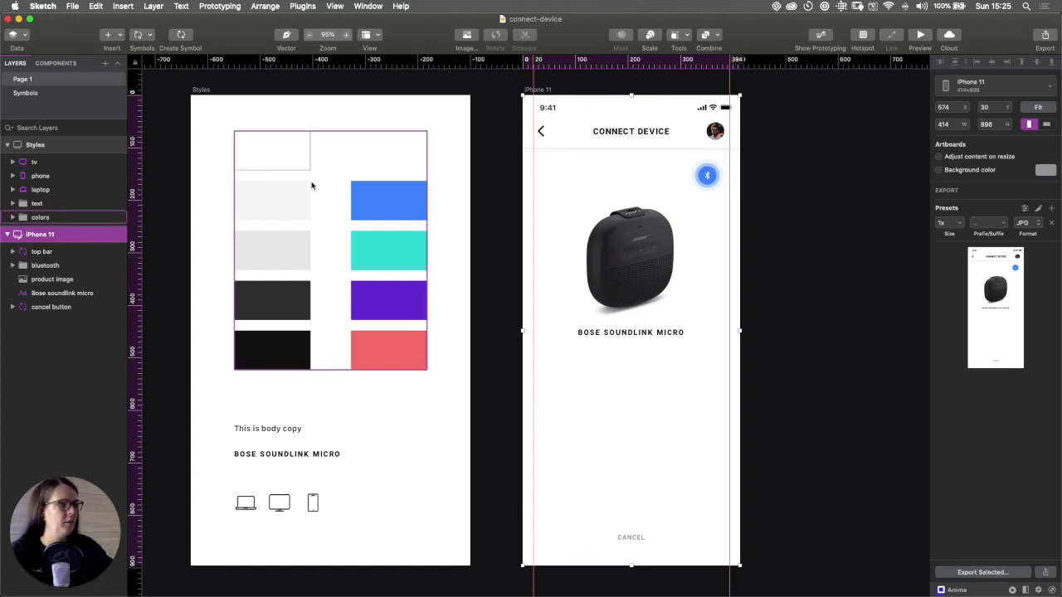
pyautogui.click(205, 93)
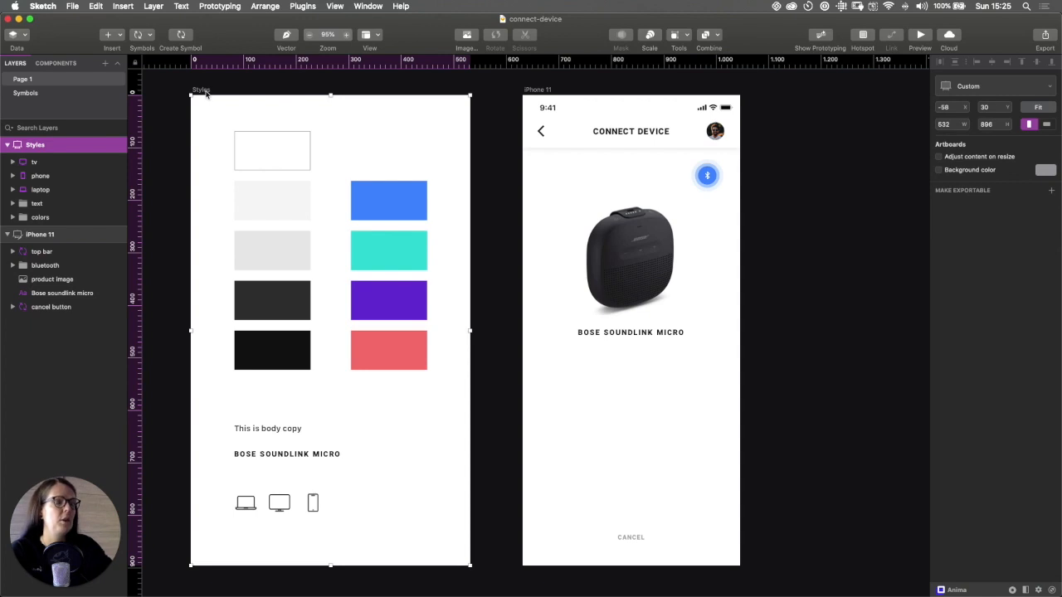
pyautogui.click(370, 204)
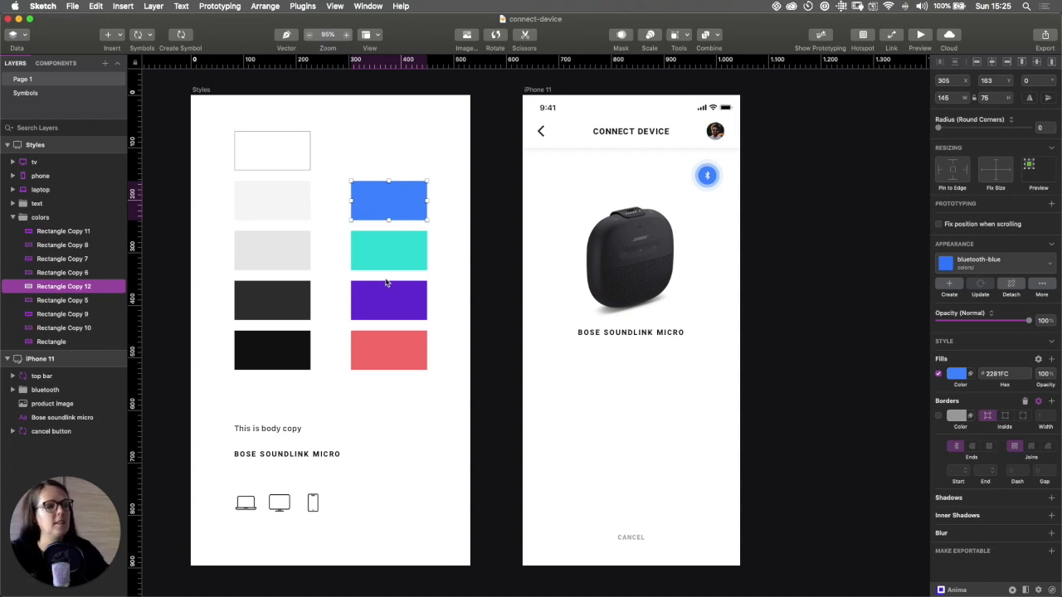
pyautogui.click(389, 247)
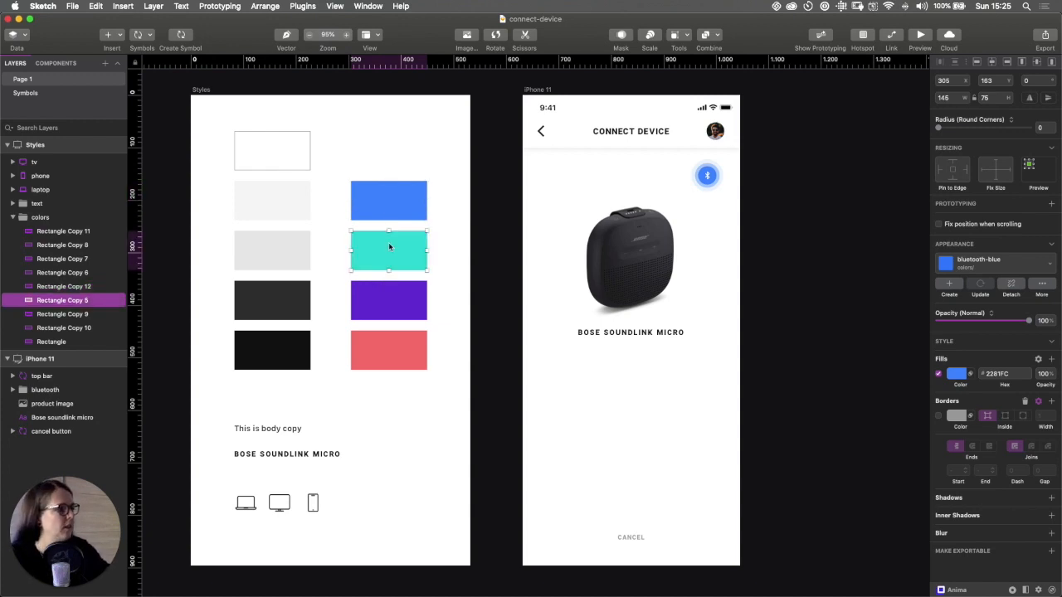
pyautogui.click(393, 302)
pyautogui.click(376, 346)
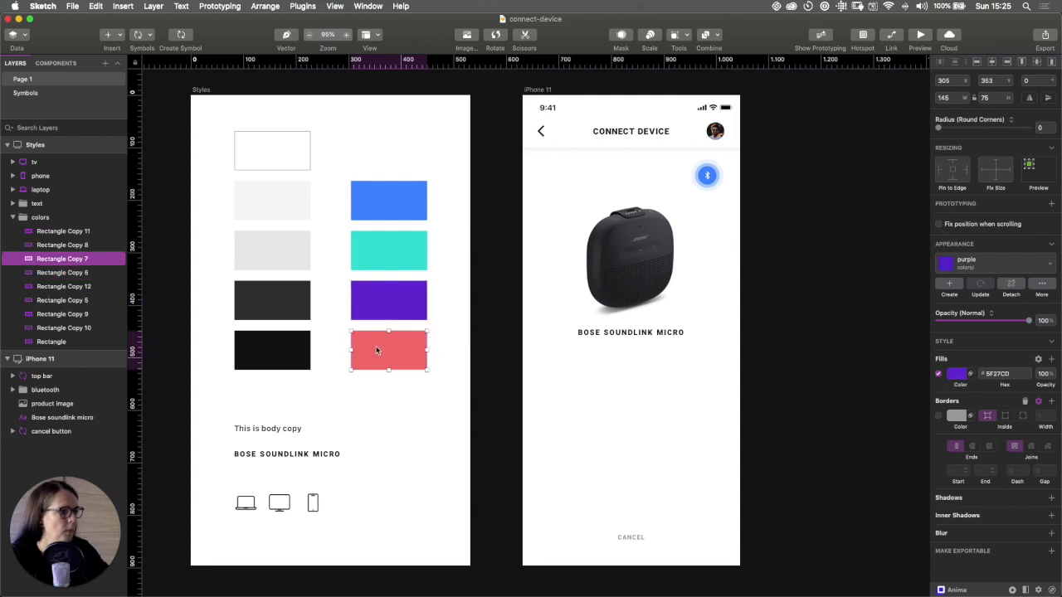
pyautogui.click(263, 430)
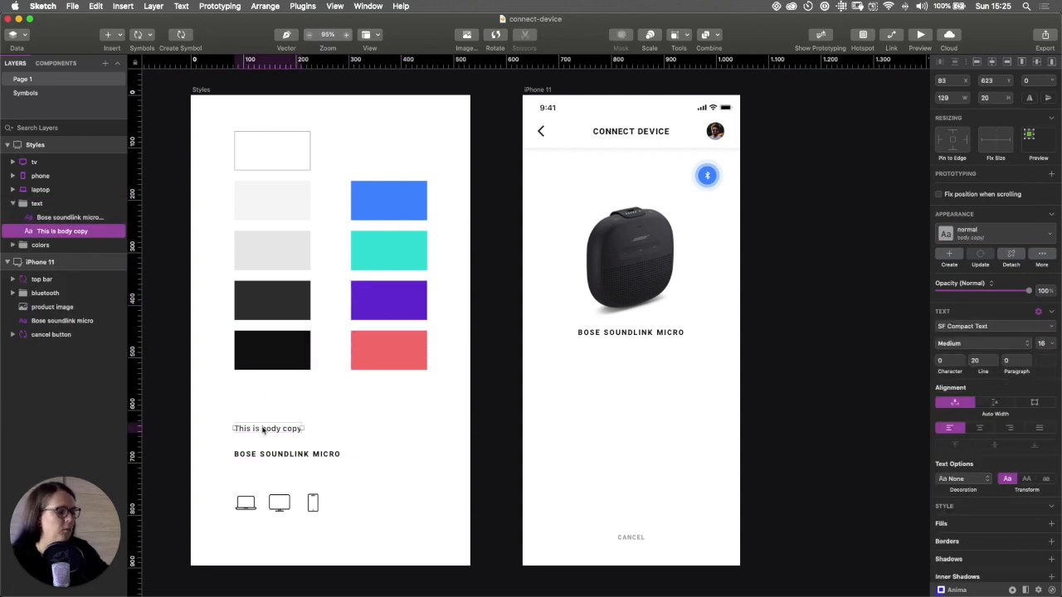
pyautogui.click(278, 461)
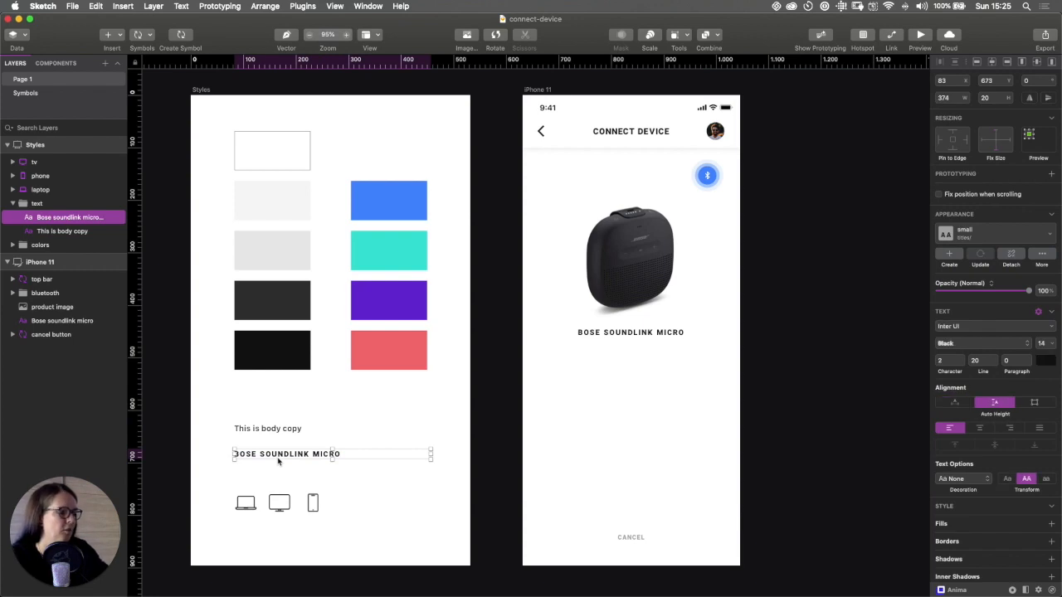
pyautogui.moveTo(217, 473); pyautogui.dragTo(335, 522)
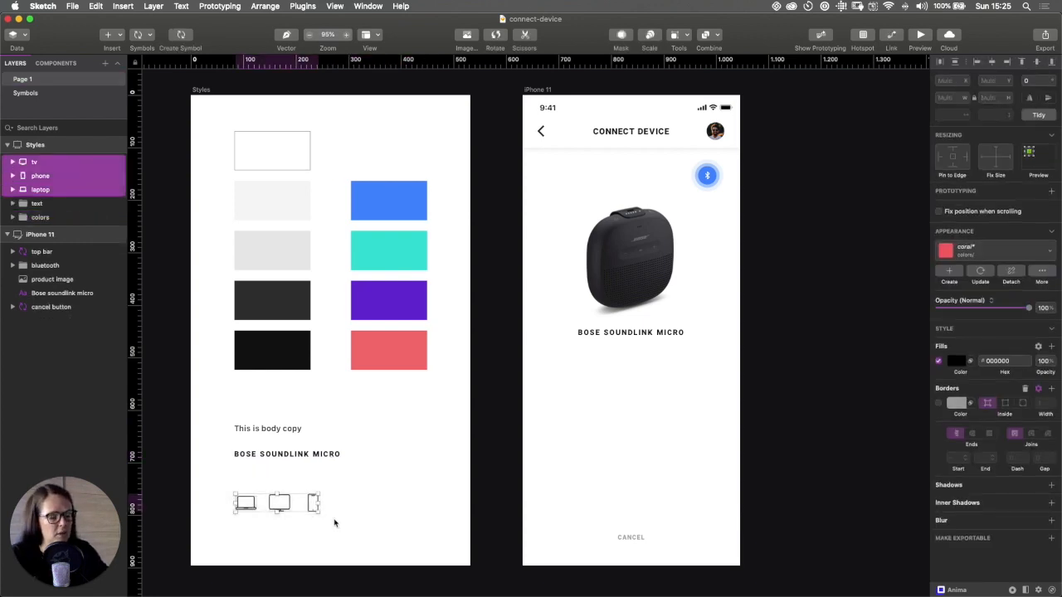
pyautogui.scroll(6, 334, 523)
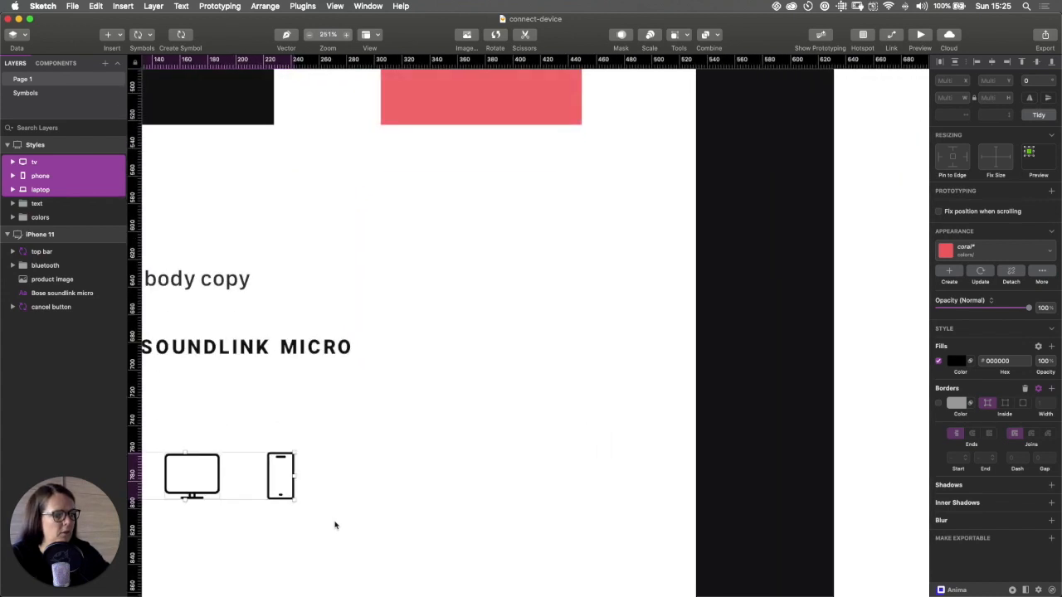
pyautogui.scroll(2, 338, 524)
pyautogui.hscroll(-3, 340, 523)
pyautogui.click(332, 502)
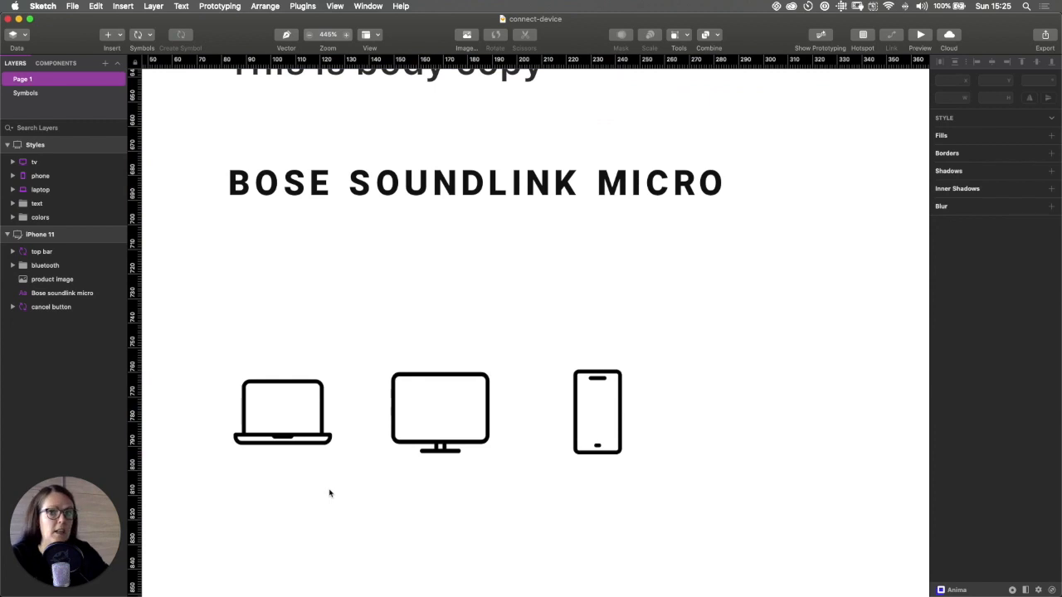
# - Create a symbol from the laptop icon, named icons/laptop, with no layout and sent to the Symbols page
pyautogui.click(317, 385)
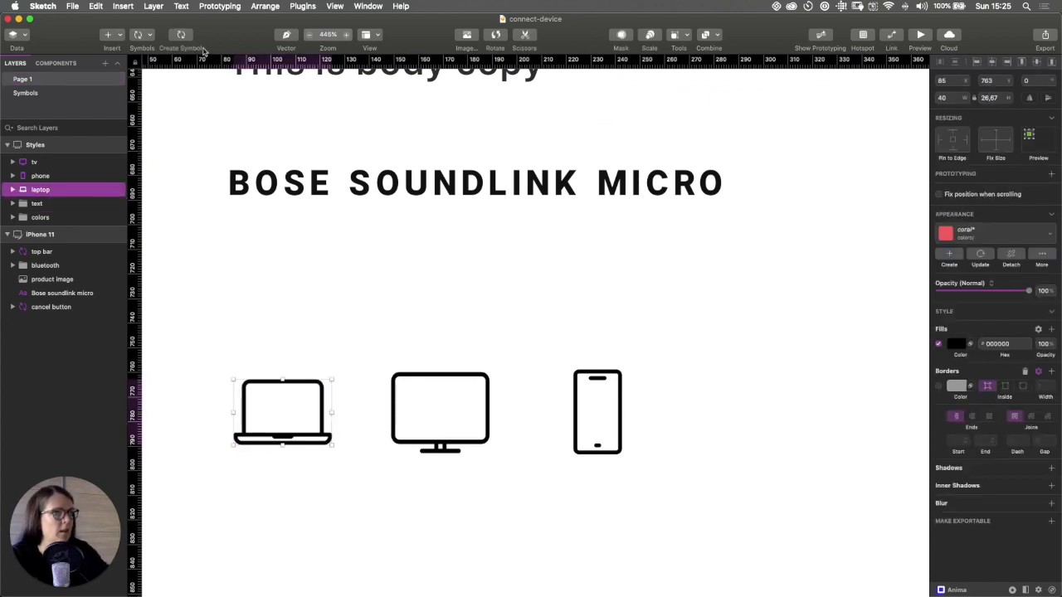
pyautogui.click(179, 36)
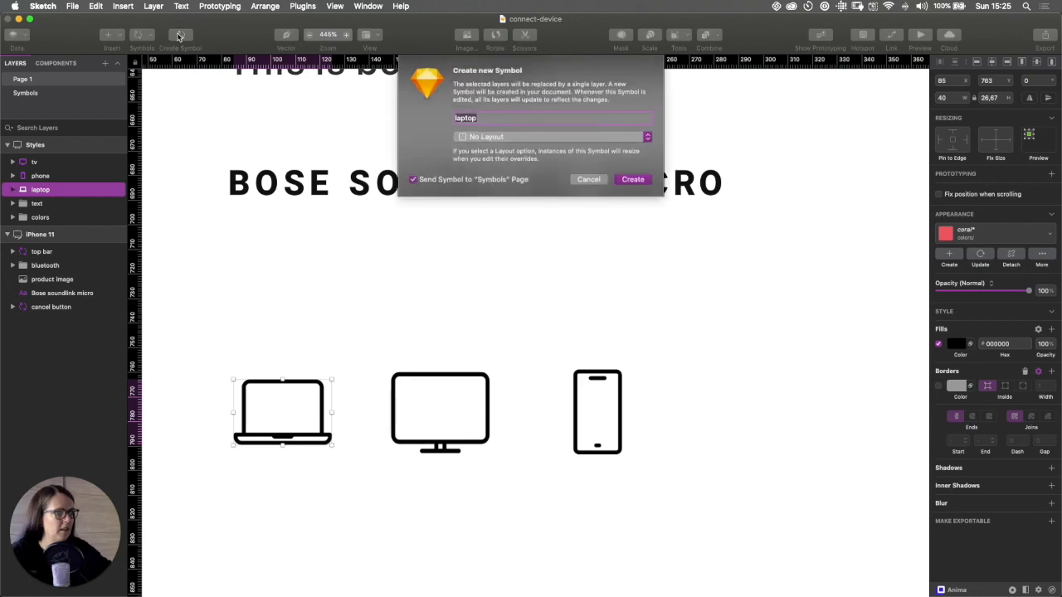
pyautogui.press('Left')
pyautogui.write('icons/')
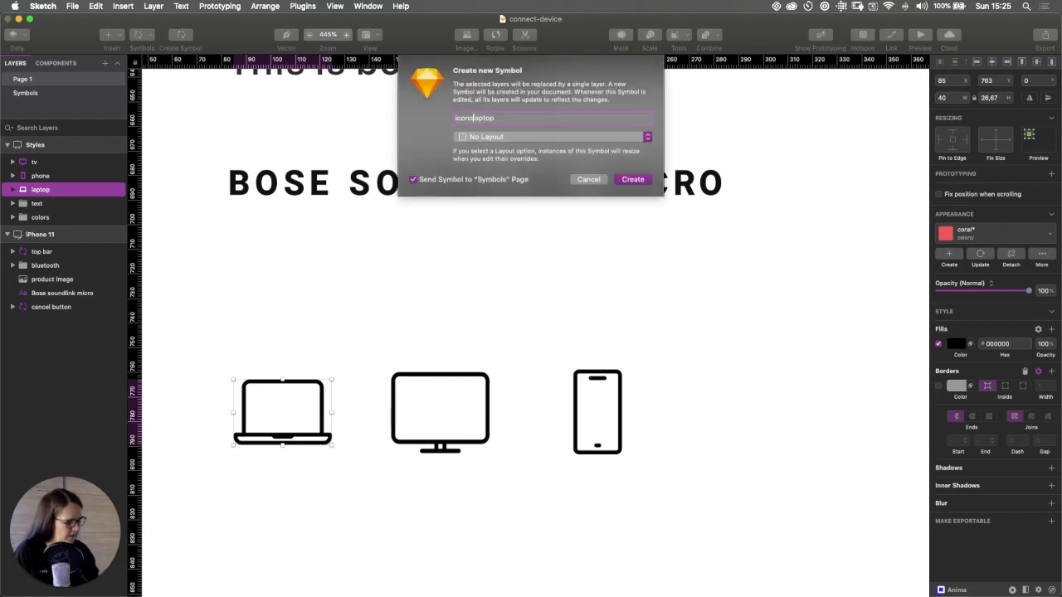
pyautogui.press('Return')
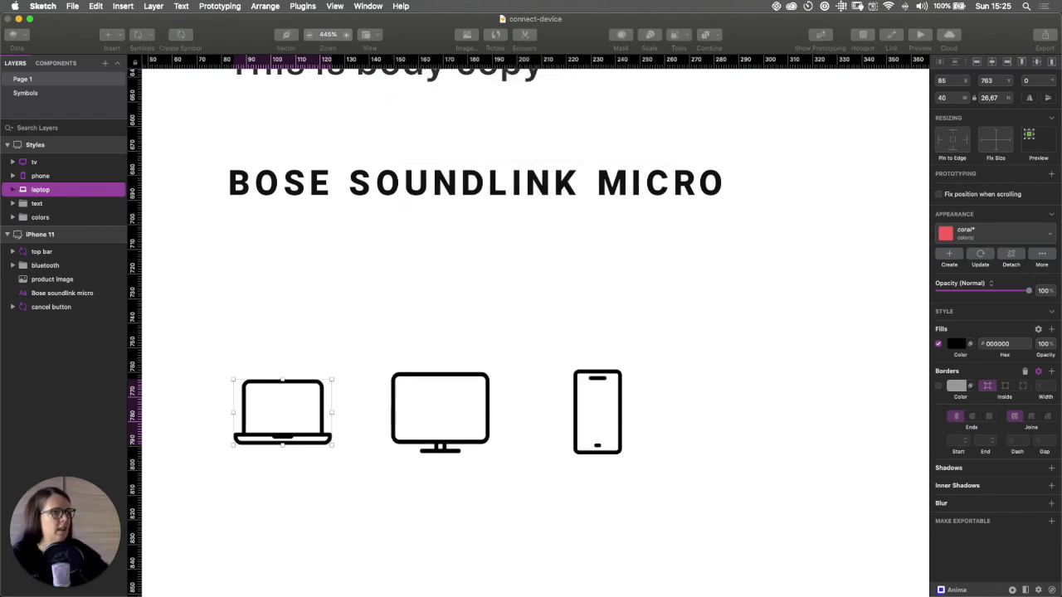
# - Create a symbol from the tv icon, named icons/tv, with no layout
pyautogui.click(467, 375)
pyautogui.click(187, 39)
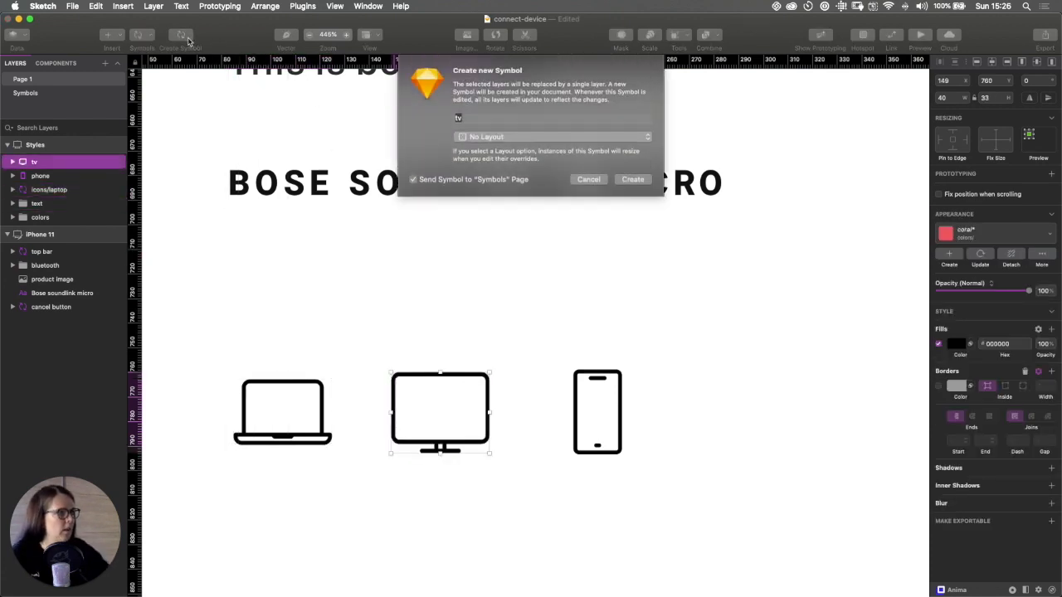
pyautogui.write('icons')
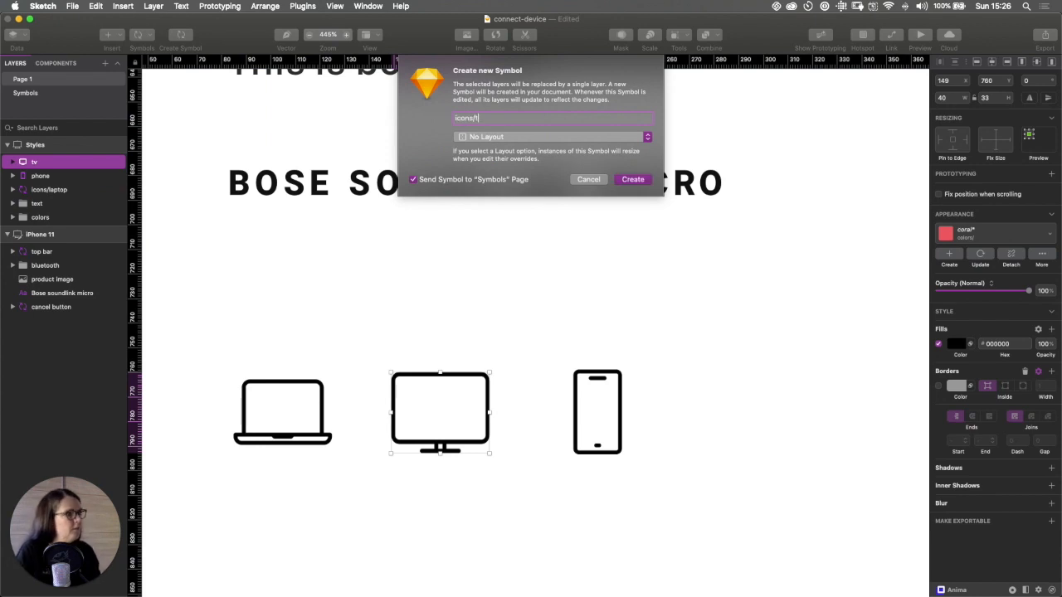
pyautogui.write('/tv')
pyautogui.press('Return')
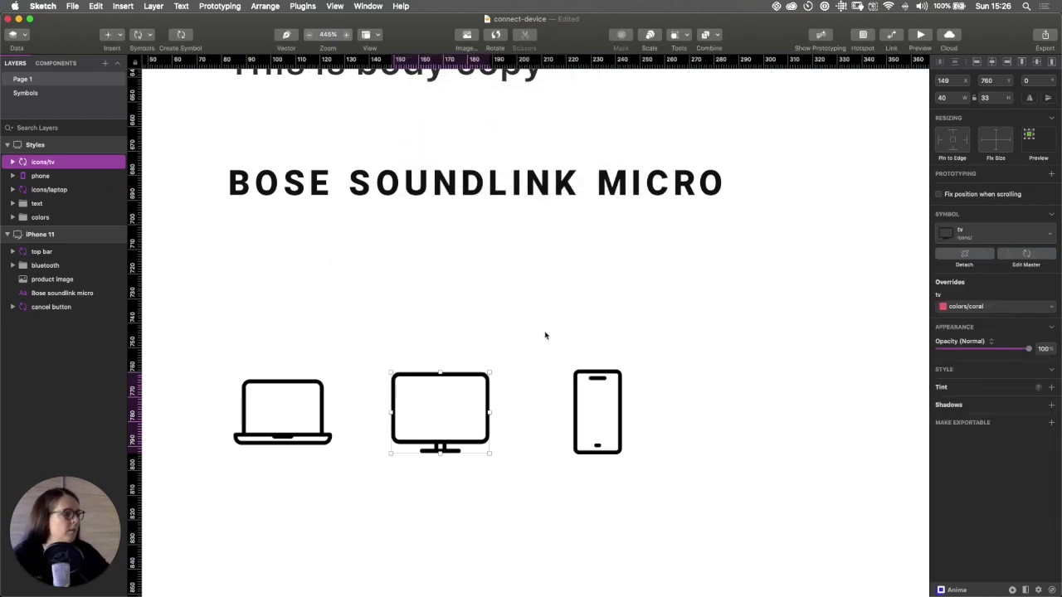
# - Create a symbol from the phone icon, named icons/phone, with no layout
pyautogui.click(576, 376)
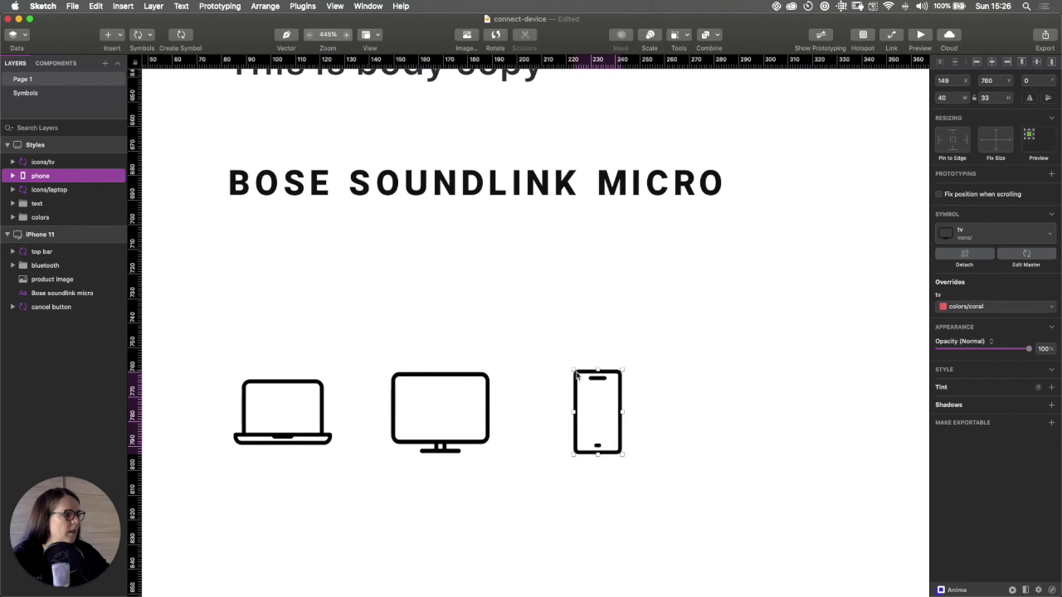
pyautogui.click(179, 35)
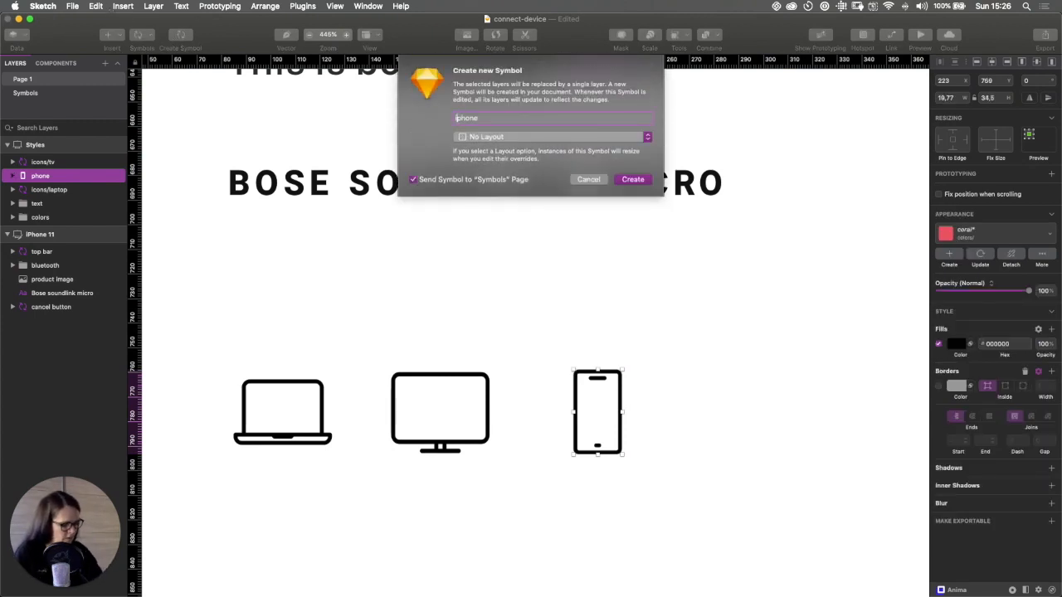
pyautogui.write('icons/')
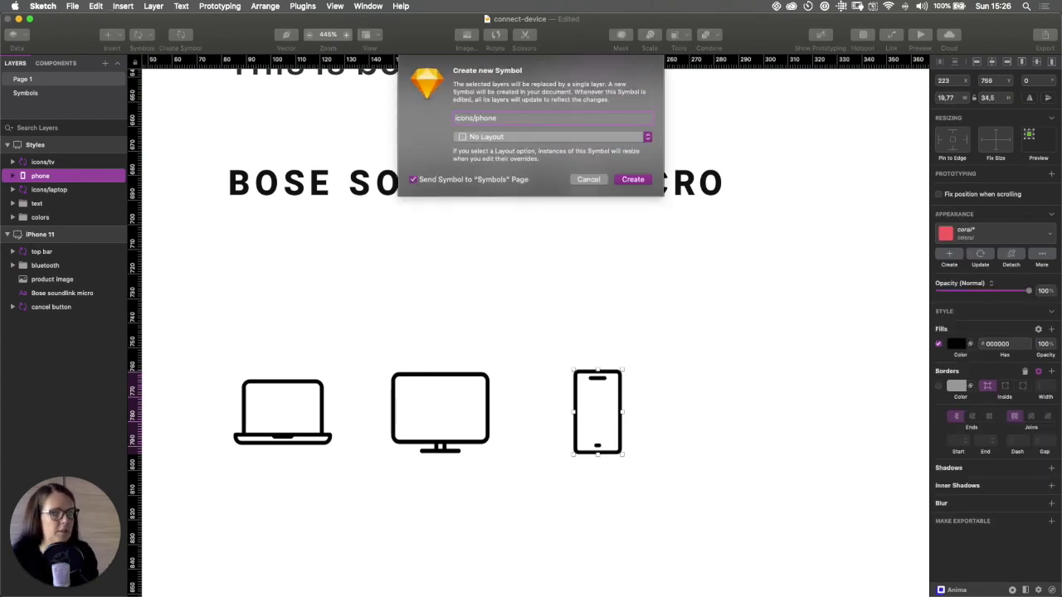
pyautogui.press('Return')
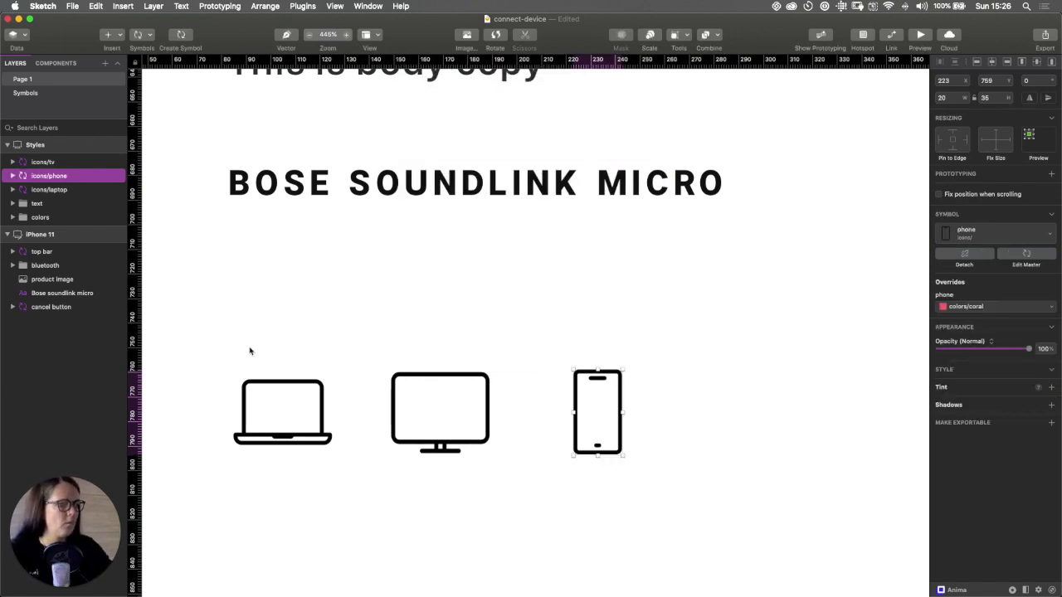
# - Open the laptop icon's symbol master and move the icons/tv master to just below it
pyautogui.click(254, 398)
pyautogui.doubleClick(254, 398)
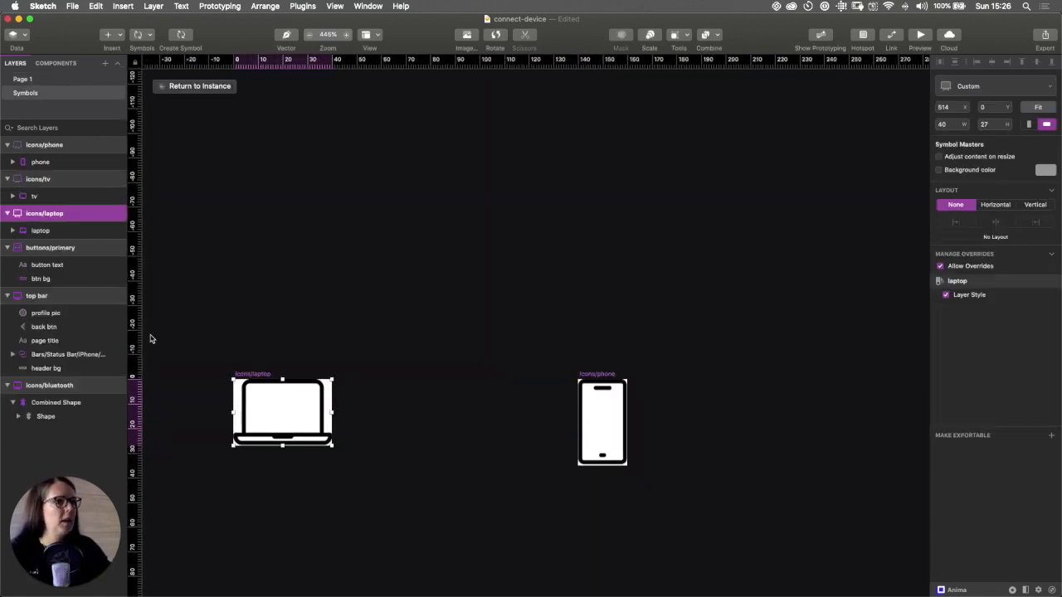
pyautogui.scroll(-5, 287, 411)
pyautogui.scroll(-2, 277, 425)
pyautogui.hscroll(-1, 277, 426)
pyautogui.moveTo(300, 491); pyautogui.dragTo(332, 446)
pyautogui.scroll(5, 331, 445)
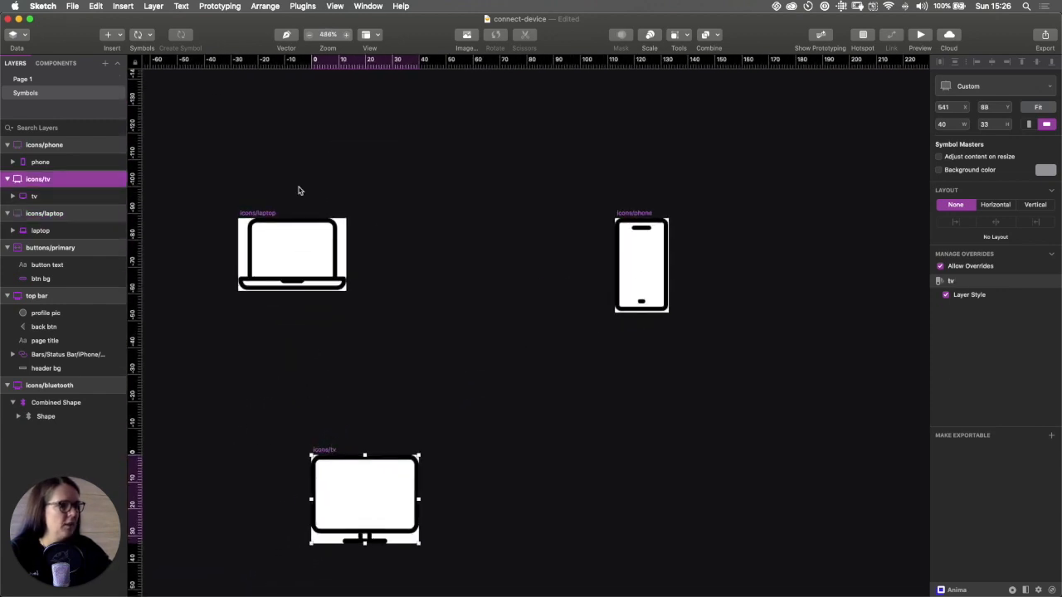
# - Resize the icons/laptop symbol master to 44 by 44
pyautogui.click(257, 213)
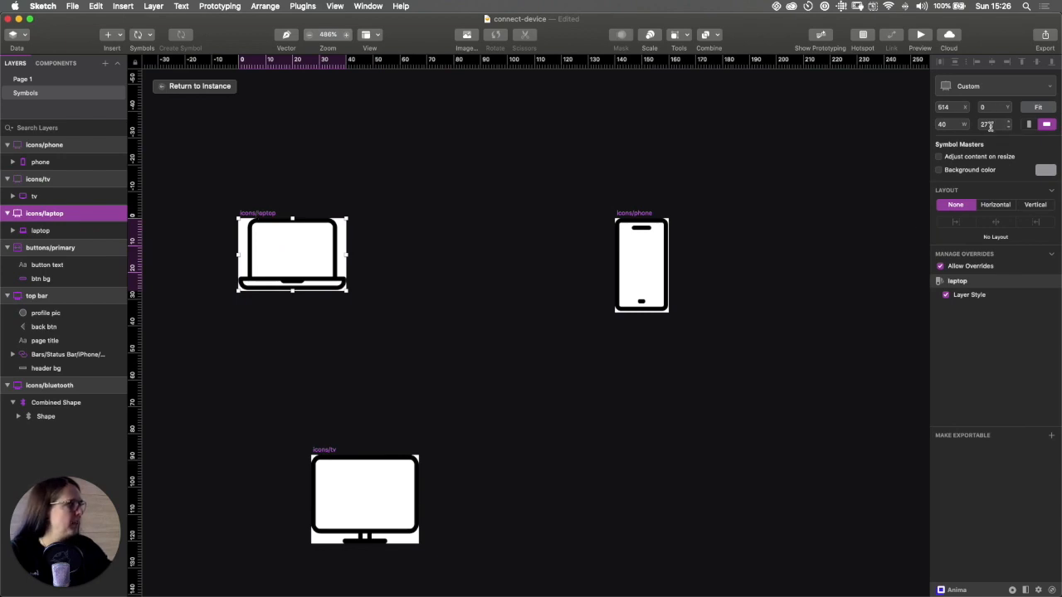
pyautogui.click(955, 124)
pyautogui.write('44')
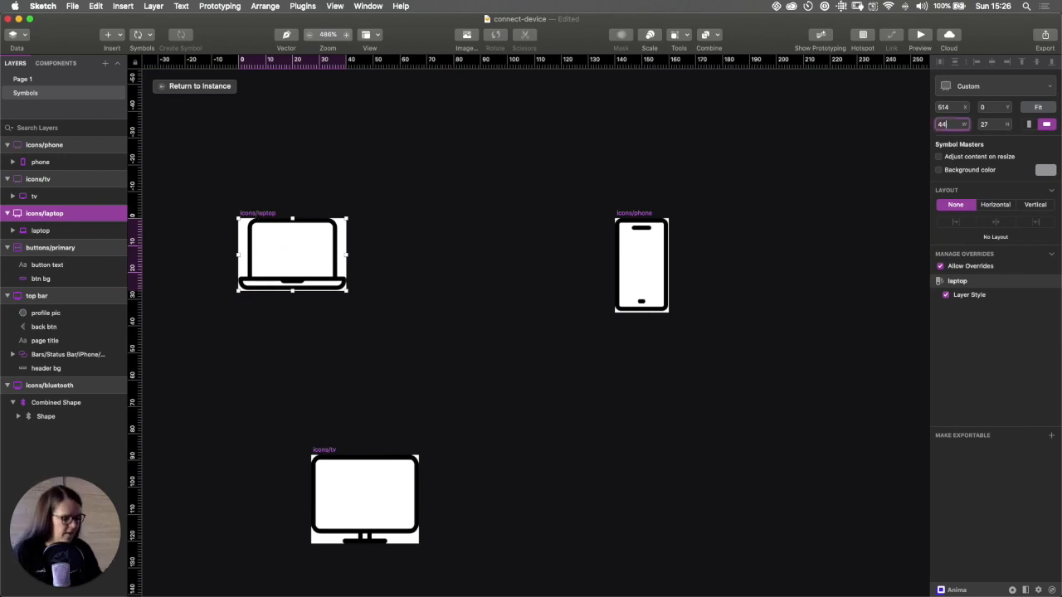
pyautogui.press('Tab')
pyautogui.write('44')
pyautogui.press('Return')
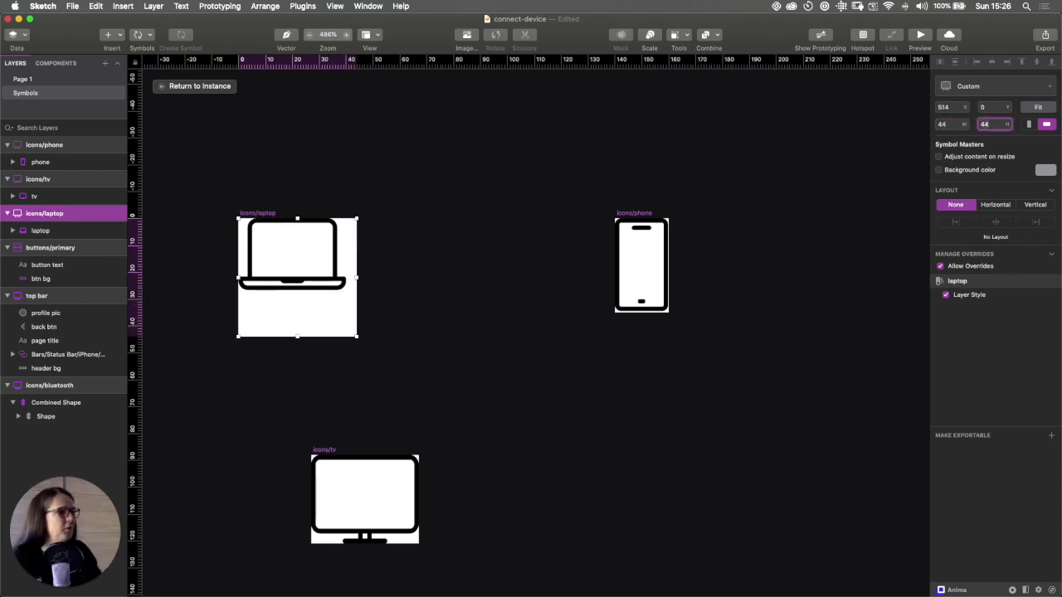
# - Resize the icons/phone symbol master to 44 by 44
pyautogui.click(647, 213)
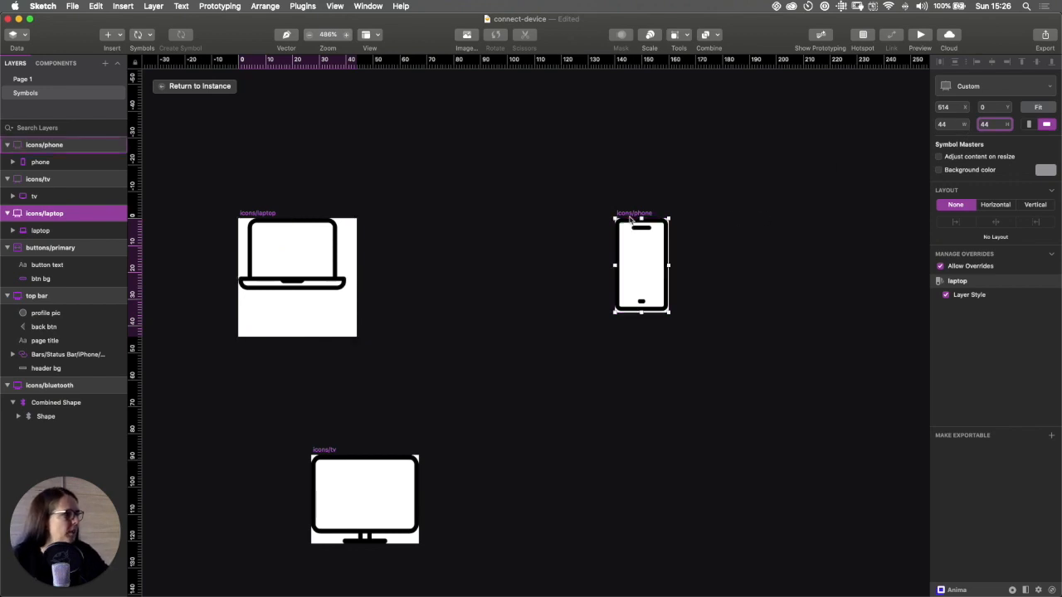
pyautogui.click(951, 125)
pyautogui.write('44')
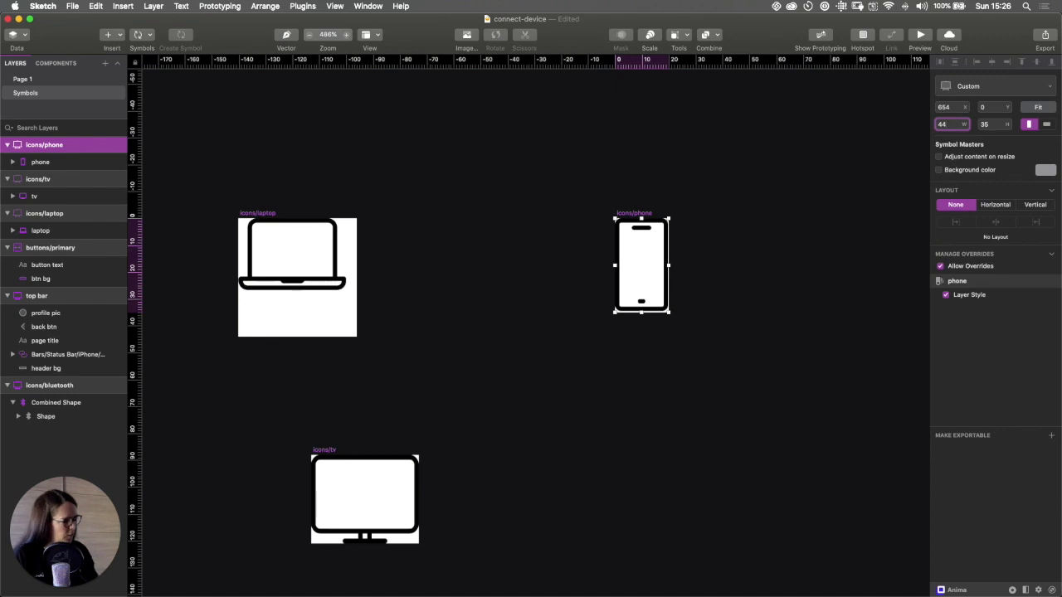
pyautogui.press('Return')
pyautogui.press('Tab')
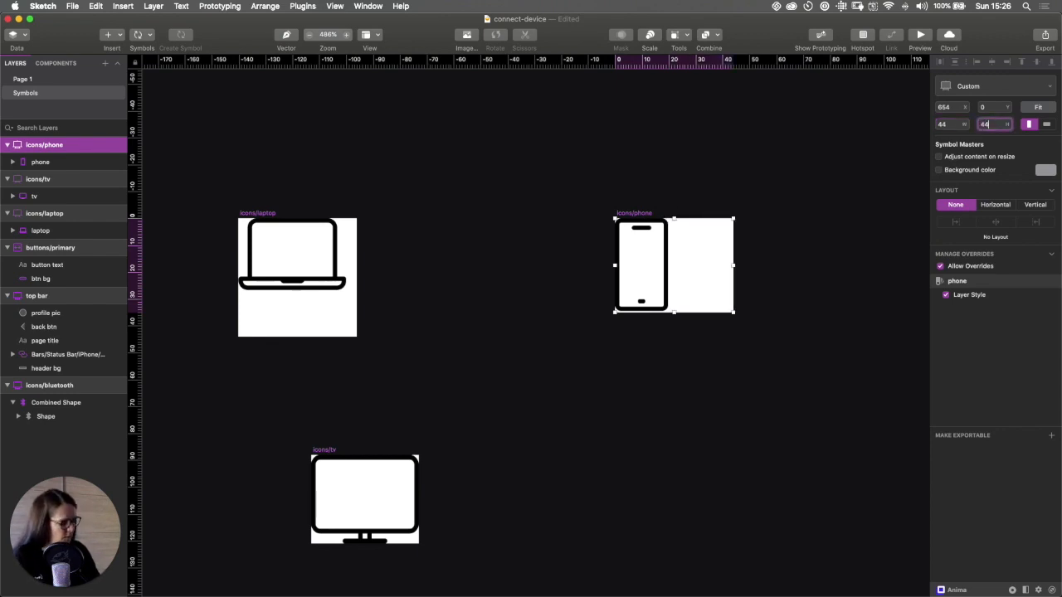
pyautogui.press('Return')
# - Resize the icons/tv symbol master to 44 by 44
pyautogui.click(330, 451)
pyautogui.click(950, 124)
pyautogui.write('44')
pyautogui.press('Tab')
pyautogui.write('44')
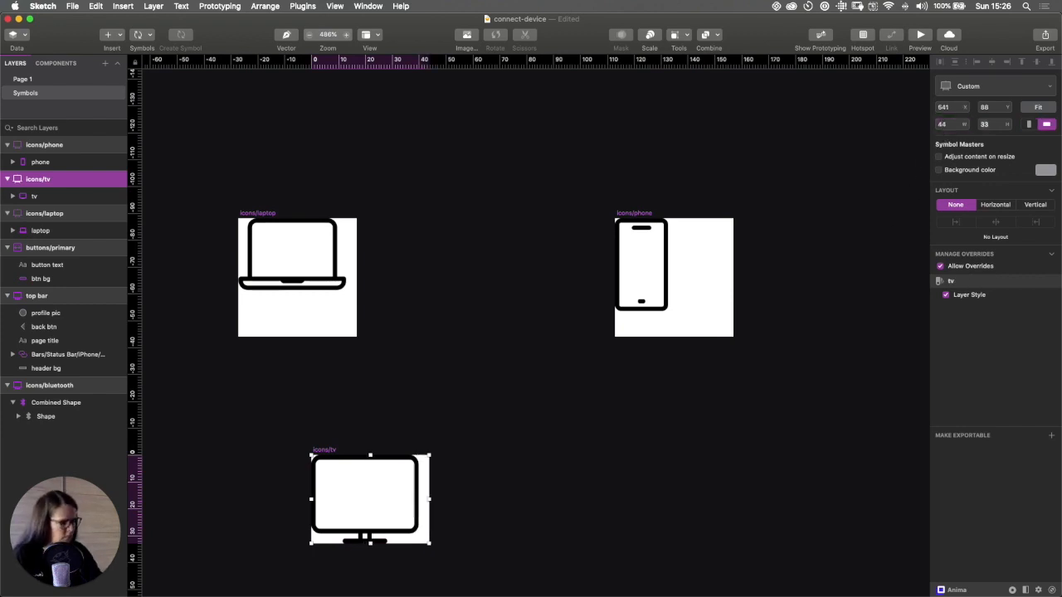
pyautogui.press('Return')
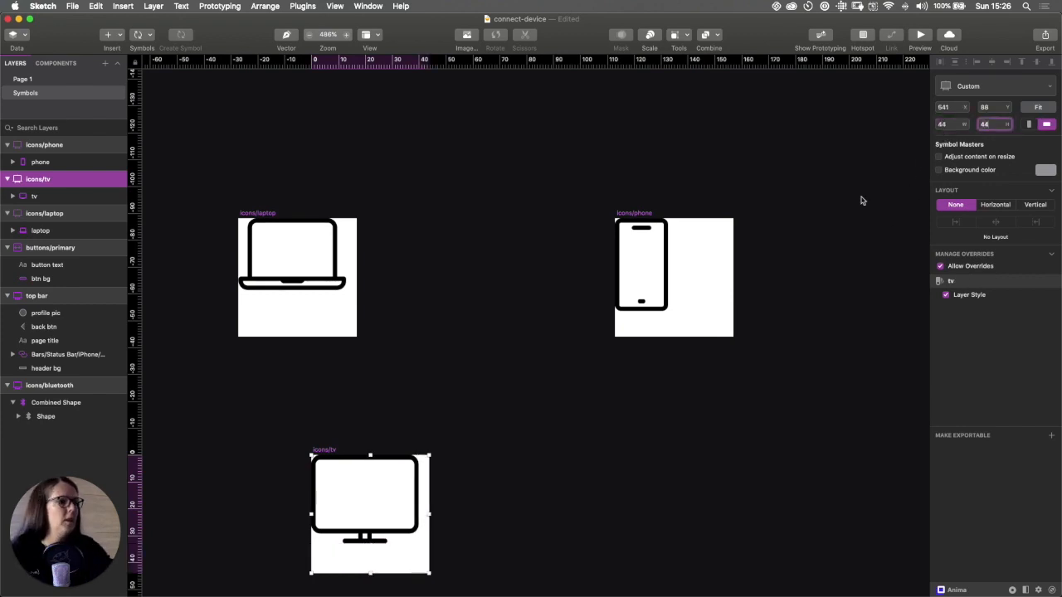
# - Centre the laptop shape horizontally and vertically within its symbol master
pyautogui.click(336, 232)
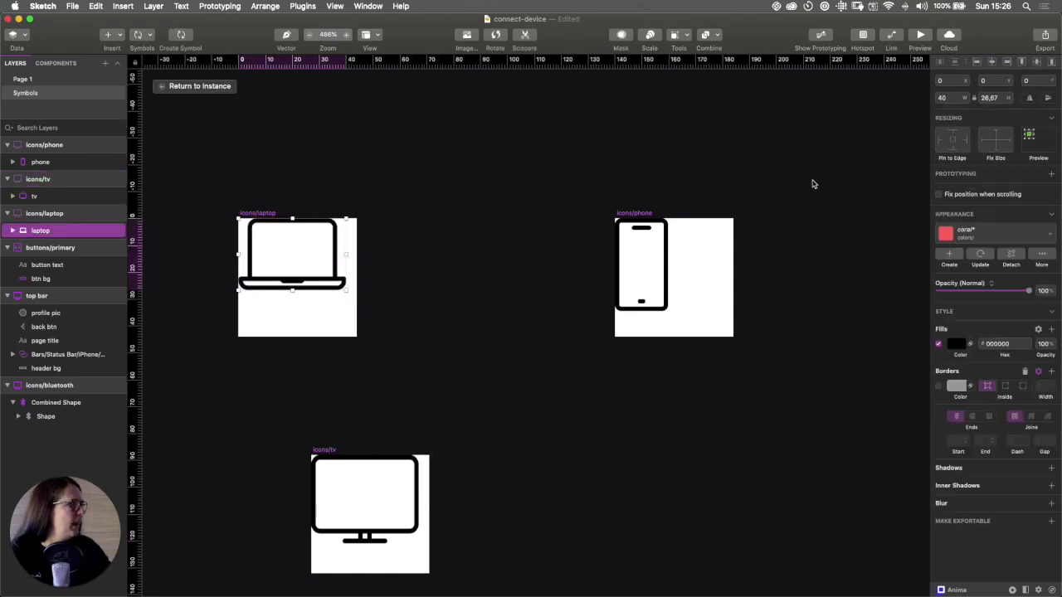
pyautogui.click(1021, 63)
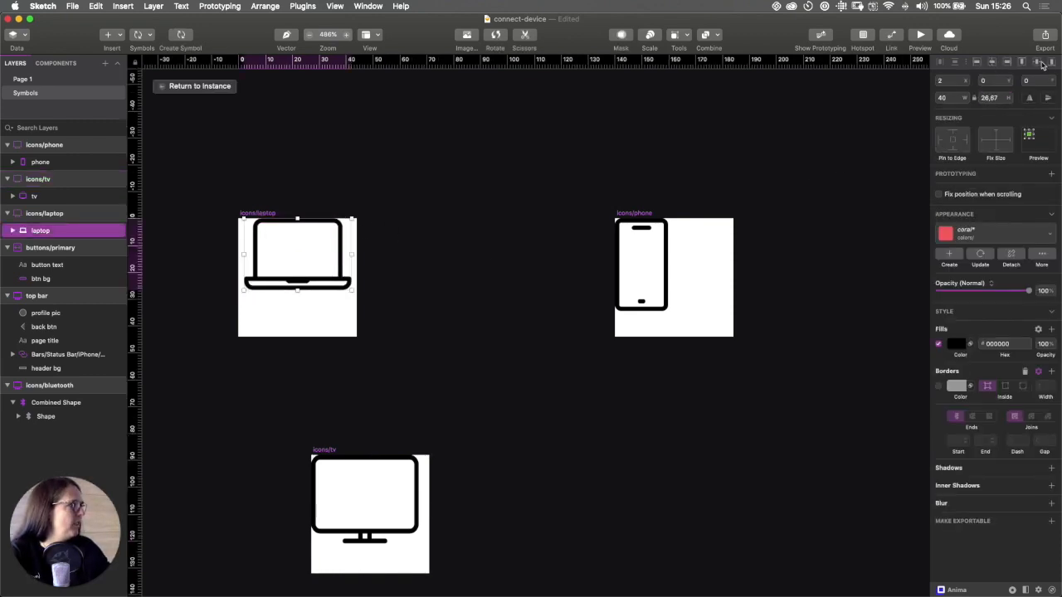
pyautogui.click(1037, 63)
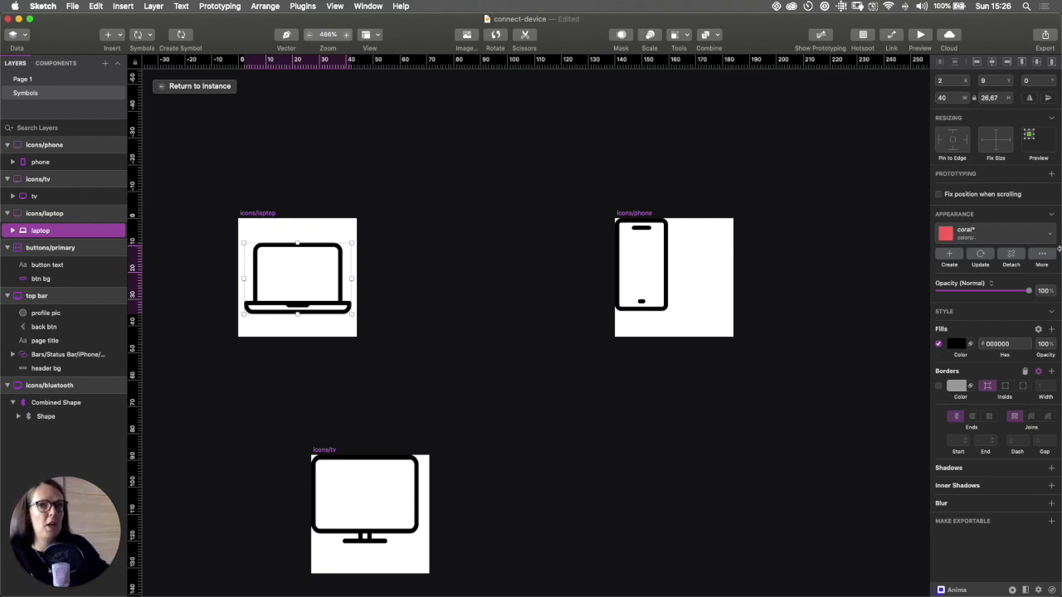
# - Apply the almost-black layer style to the laptop shape in its symbol master
pyautogui.click(978, 231)
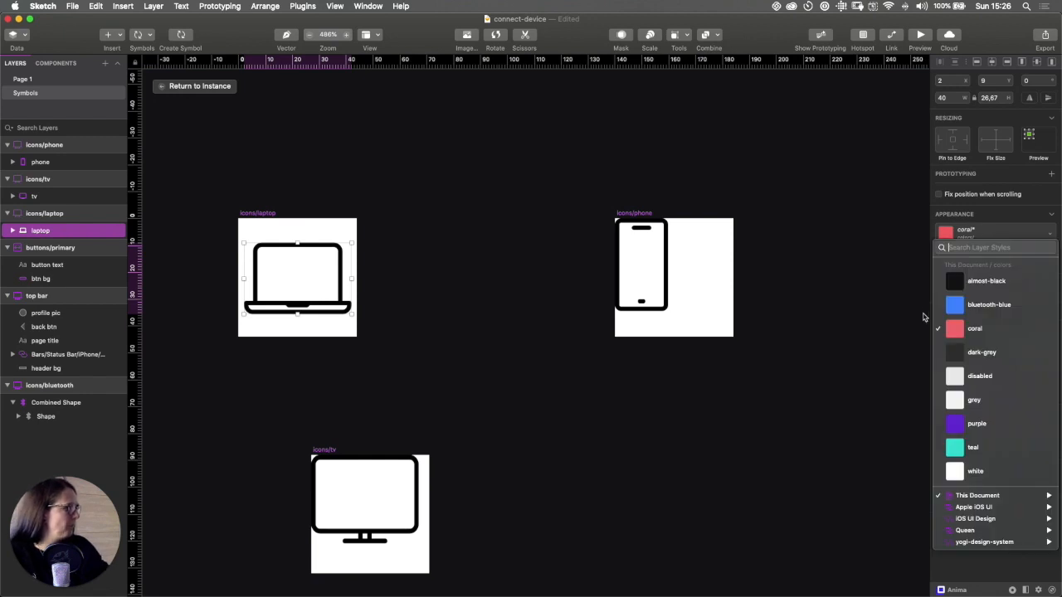
pyautogui.click(975, 289)
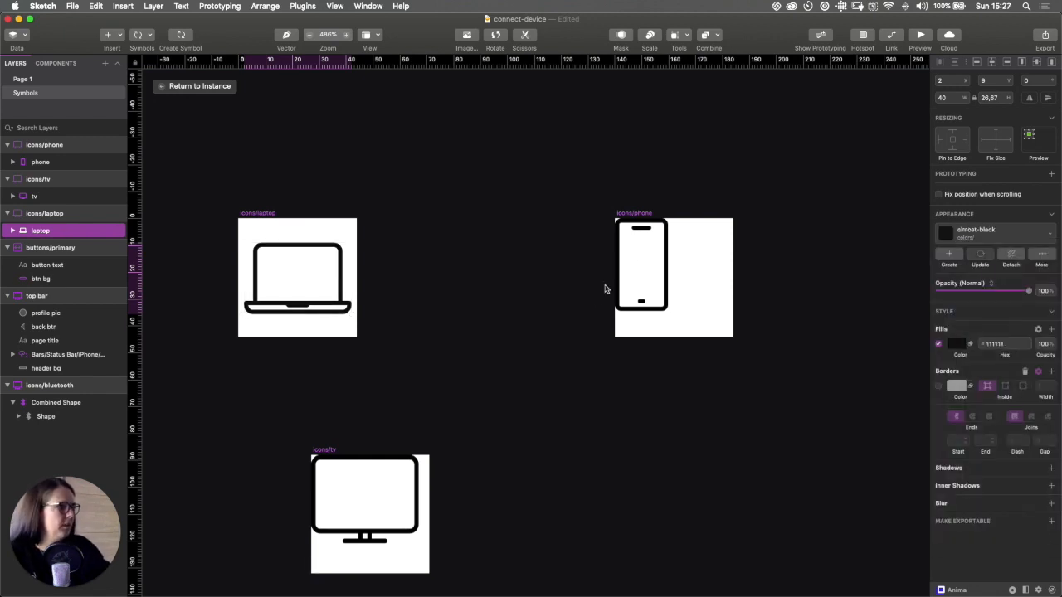
# - Centre the phone shape horizontally and vertically in its symbol master and apply the almost-black layer style
pyautogui.click(663, 230)
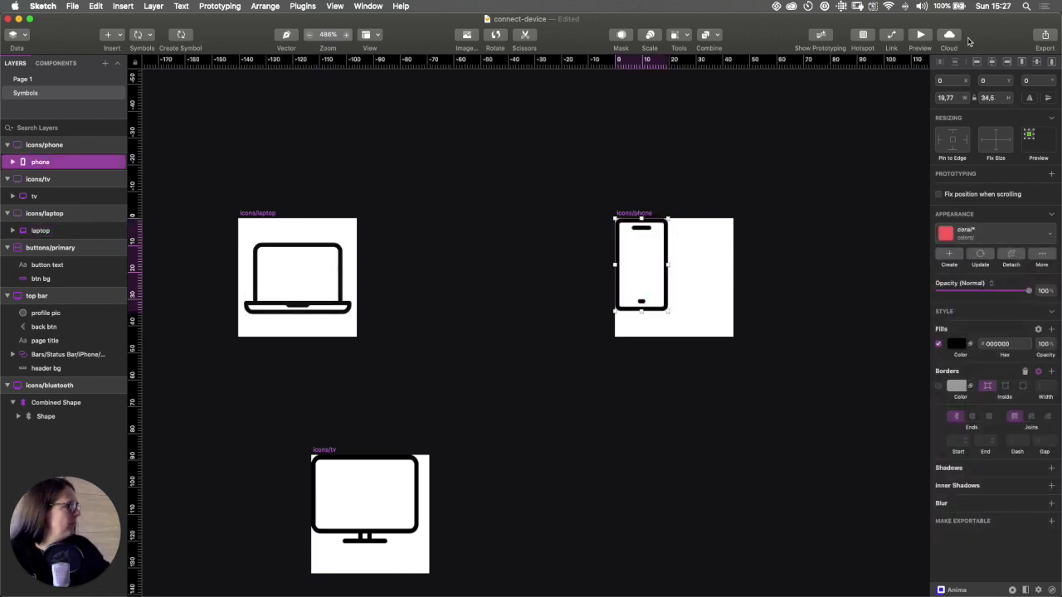
pyautogui.click(992, 63)
pyautogui.click(1036, 63)
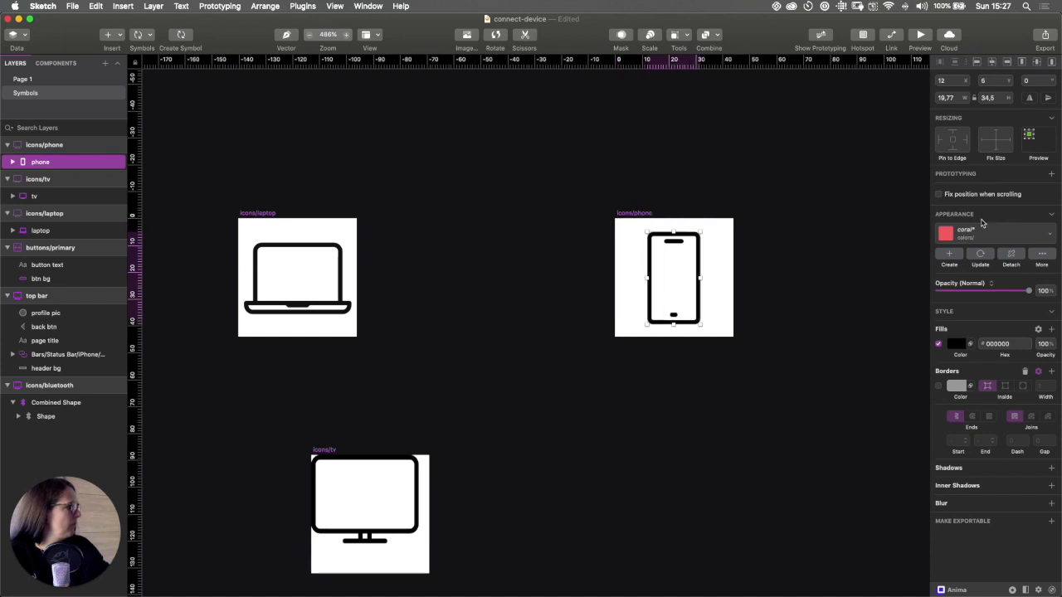
pyautogui.click(982, 230)
pyautogui.click(978, 302)
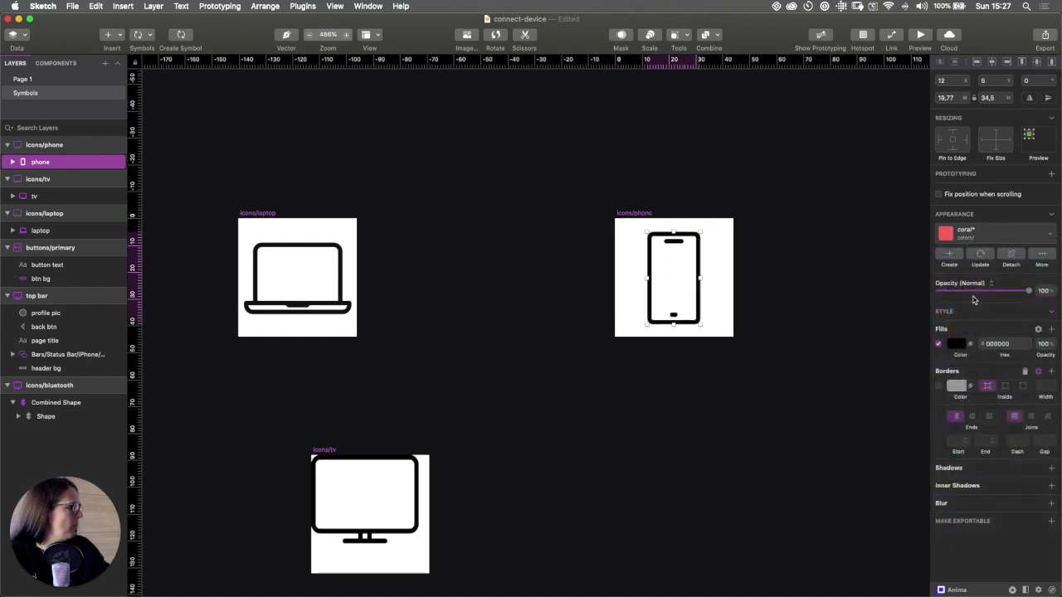
pyautogui.click(986, 233)
pyautogui.click(977, 279)
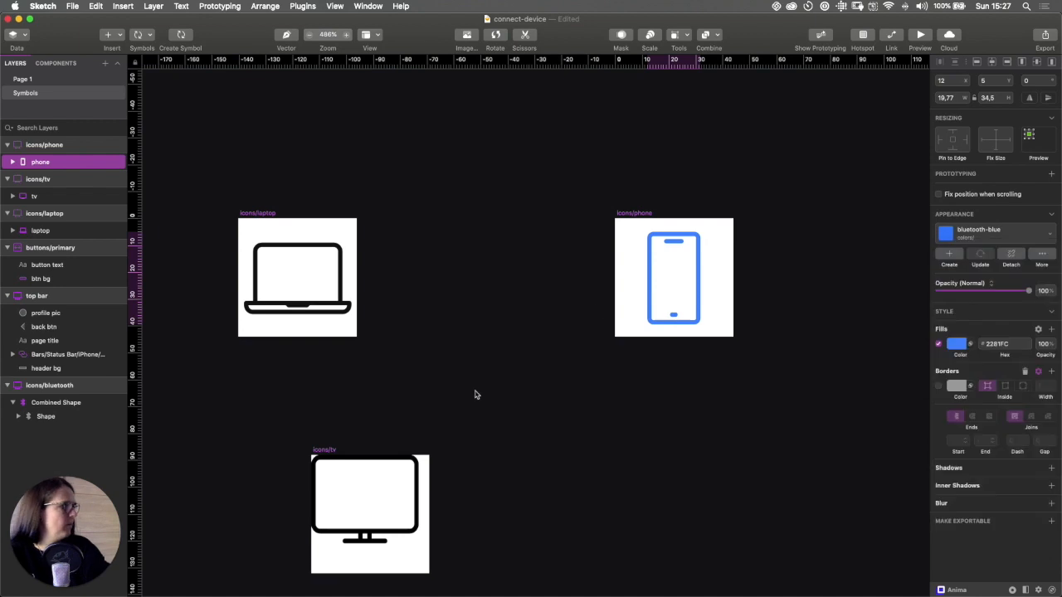
# - Centre the tv shape horizontally and vertically in its symbol master and apply the almost-black layer style
pyautogui.click(374, 463)
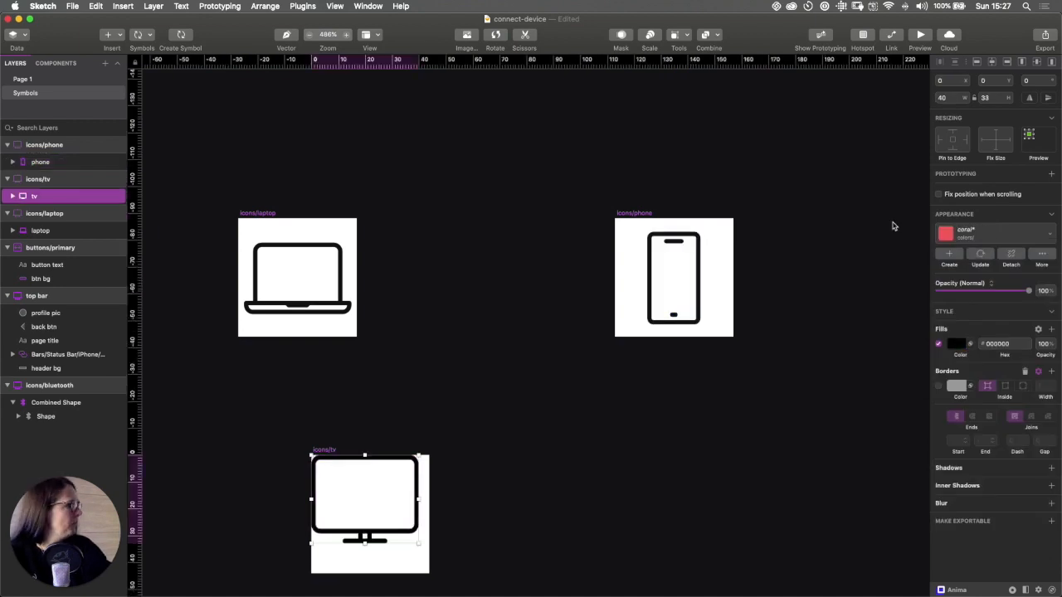
pyautogui.click(989, 62)
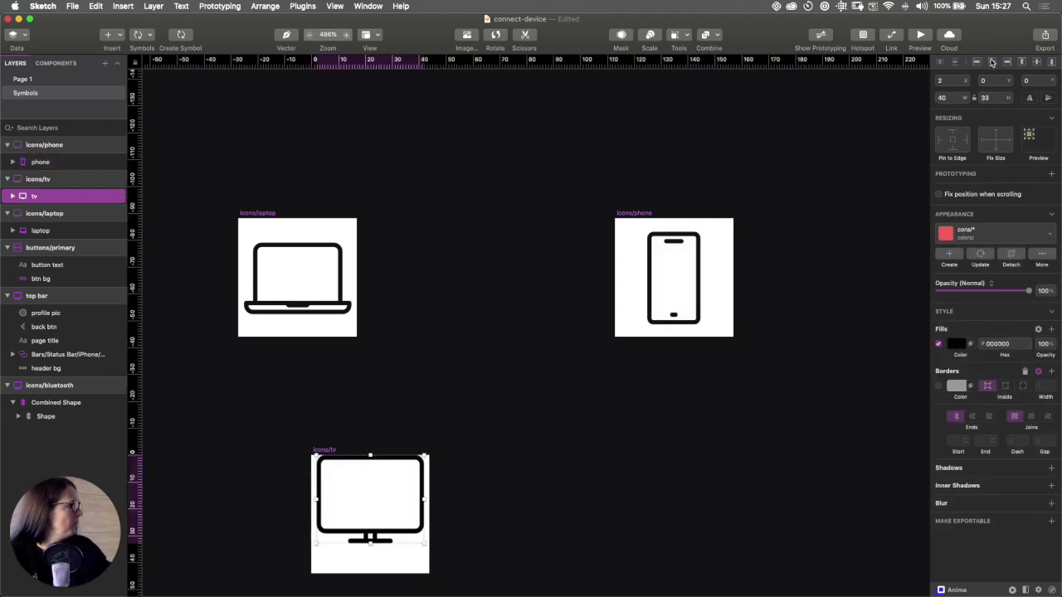
pyautogui.click(1037, 63)
pyautogui.click(960, 229)
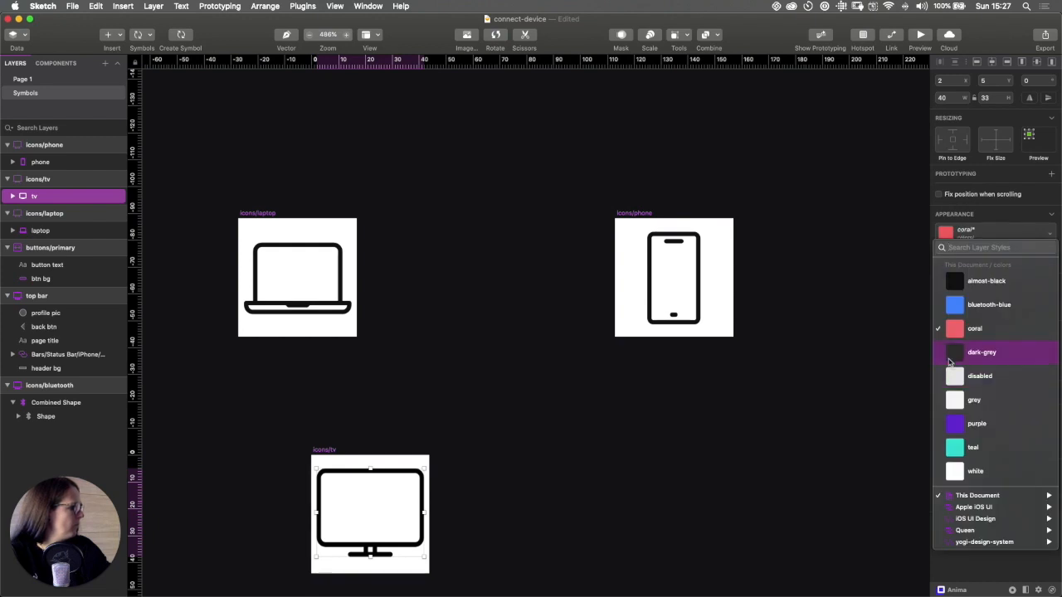
pyautogui.click(935, 292)
pyautogui.click(602, 415)
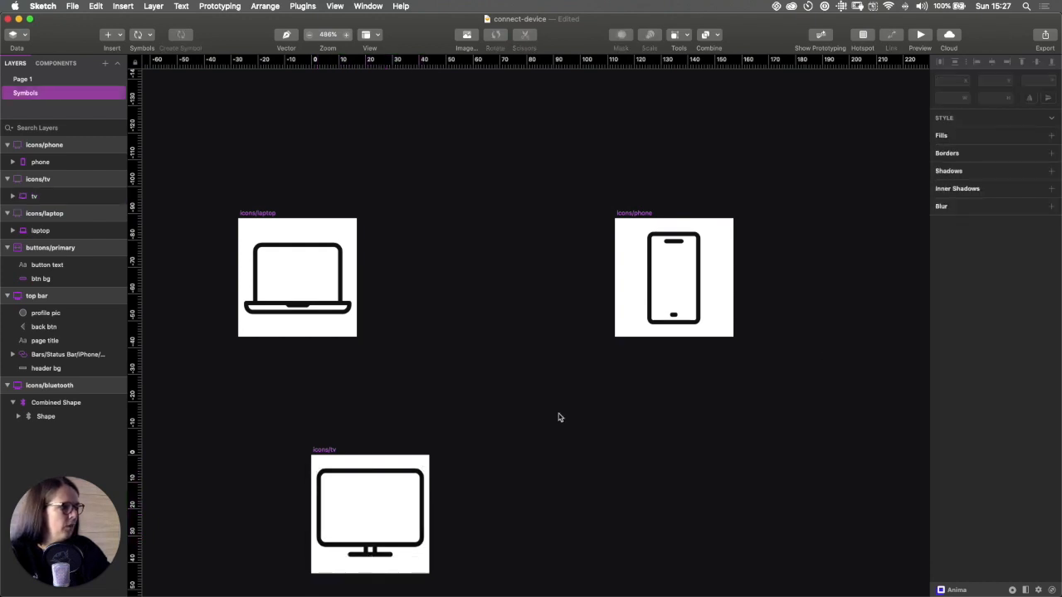
# - Move the icons/tv symbol master between the laptop and phone masters, level with them
pyautogui.moveTo(334, 452); pyautogui.dragTo(450, 216)
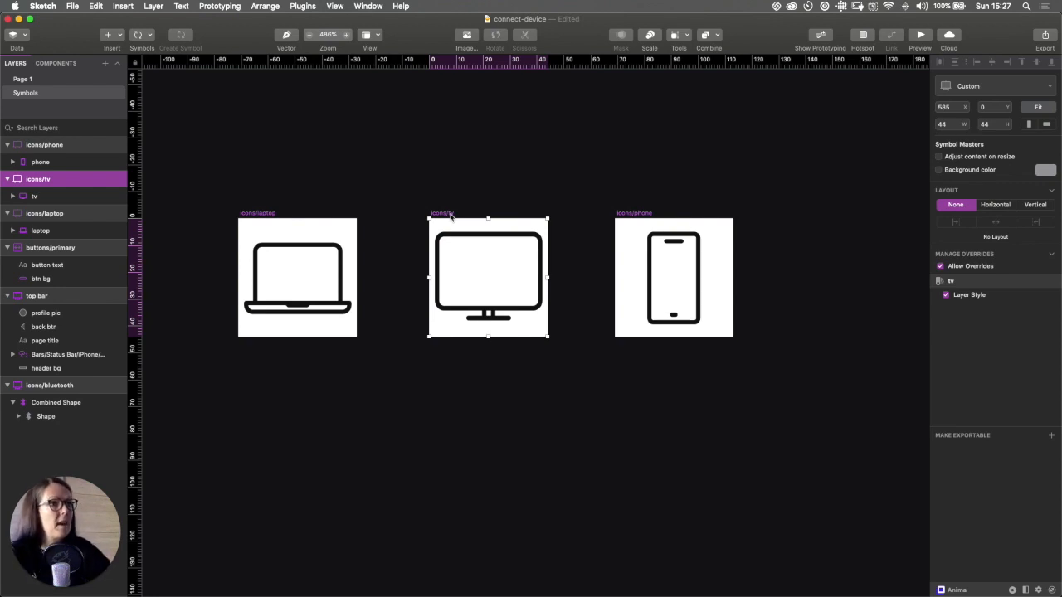
pyautogui.click(137, 96)
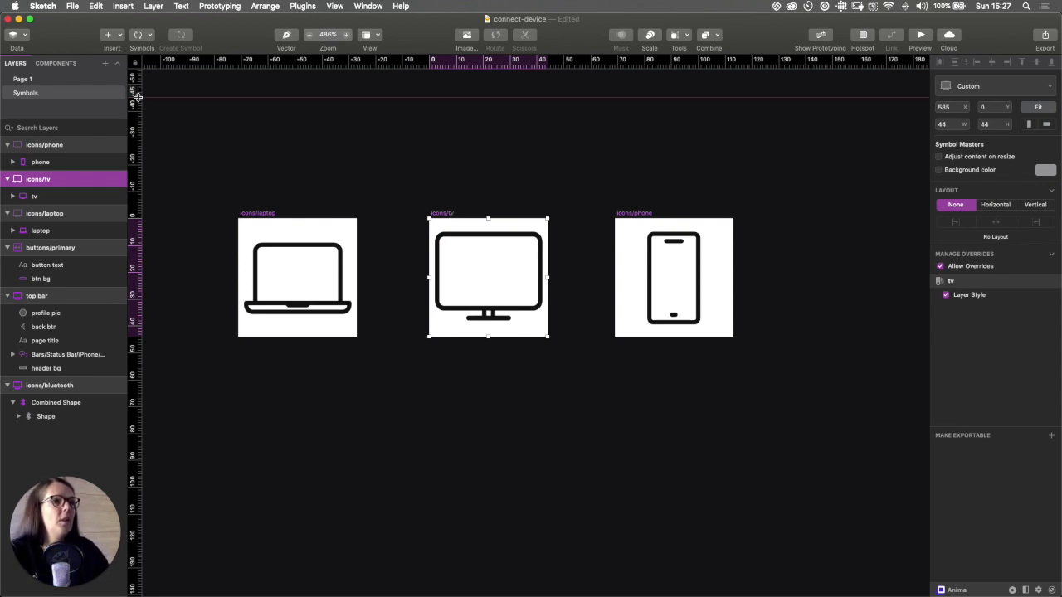
# - Reset the laptop, tv and phone icon instances on Page 1 to their original size and align them vertically
pyautogui.click(38, 82)
pyautogui.moveTo(261, 308); pyautogui.dragTo(630, 481)
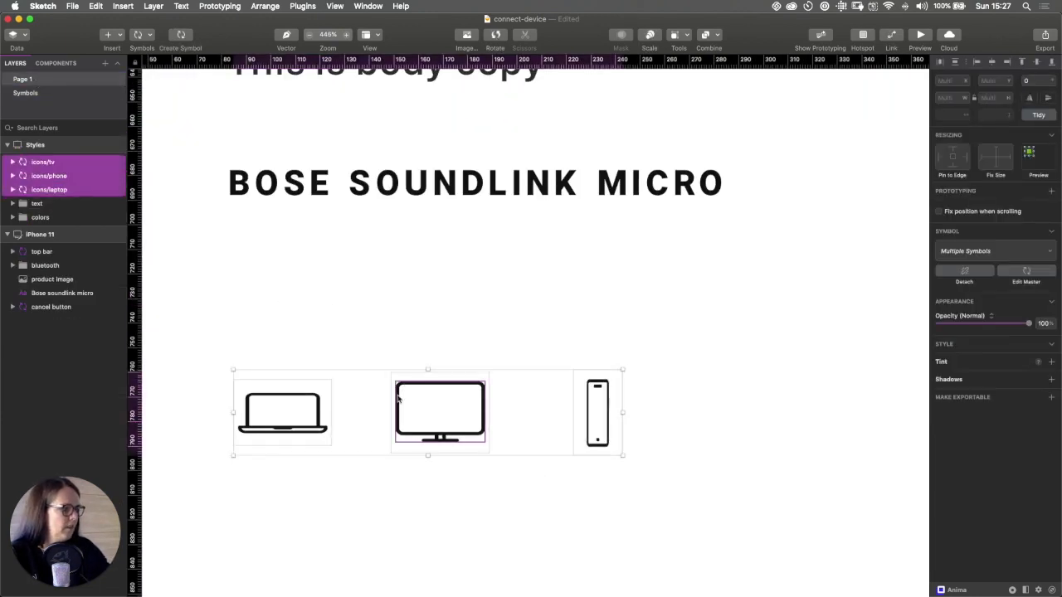
pyautogui.rightClick(433, 402)
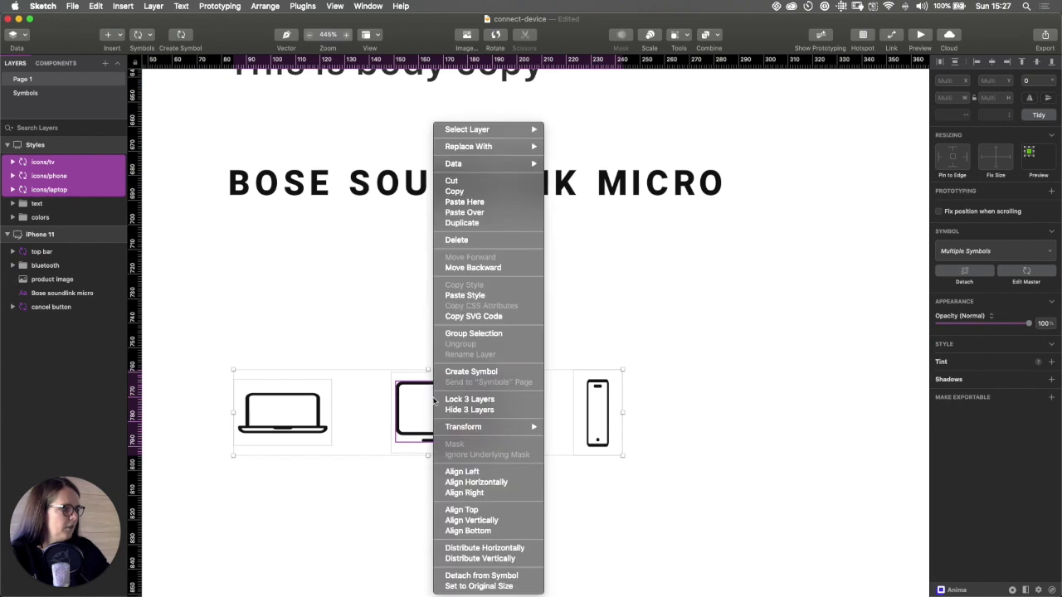
pyautogui.click(489, 586)
pyautogui.press('super+minus')
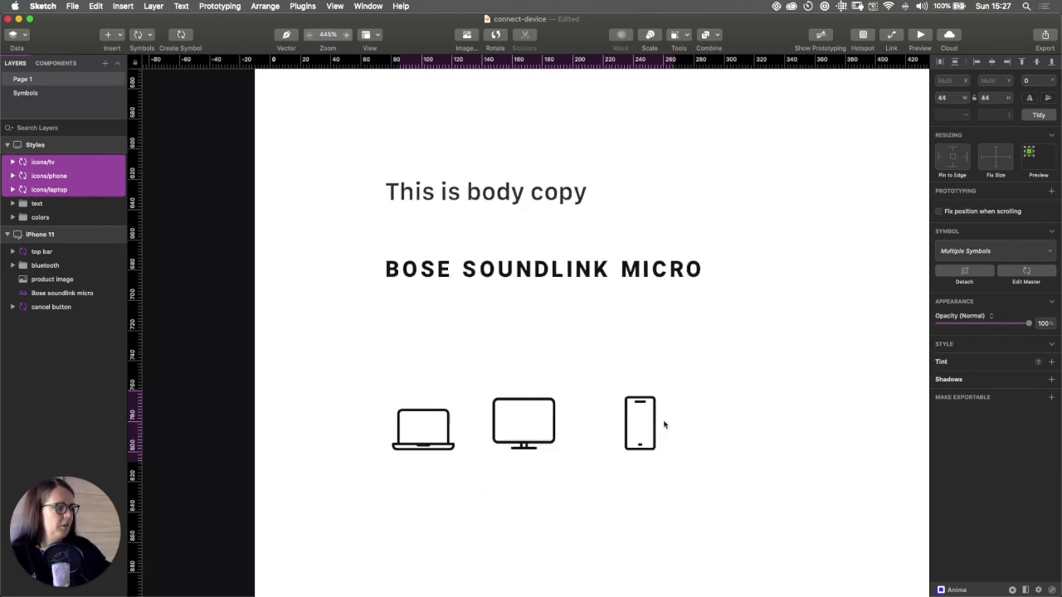
pyautogui.click(1036, 64)
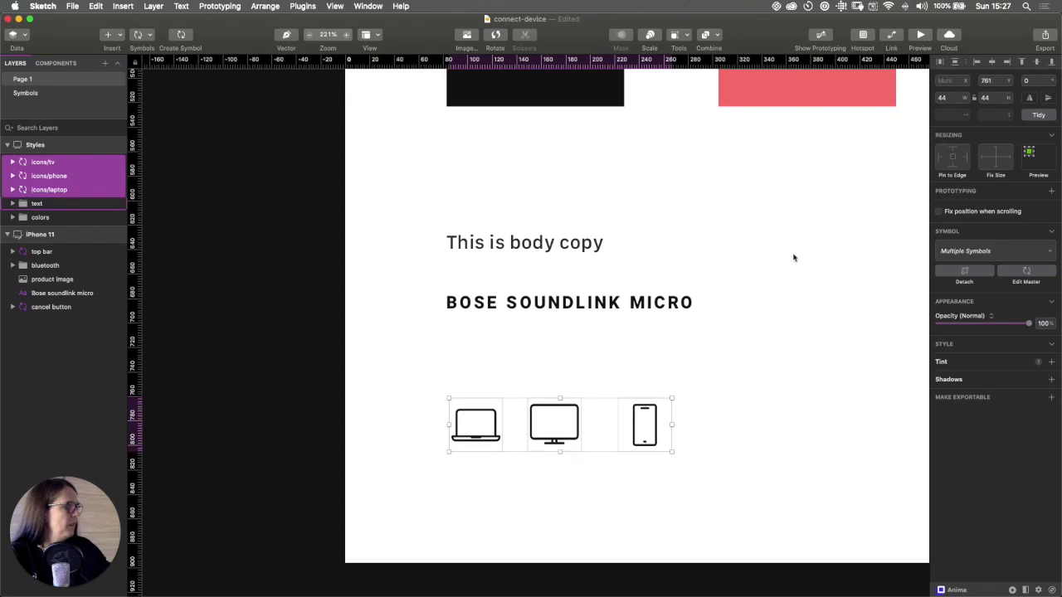
# - Draw a square of about 36 by 36 below the Bose Soundlink Micro title on the iPhone 11 artboard
pyautogui.hscroll(2, 793, 260)
pyautogui.hscroll(15, 793, 261)
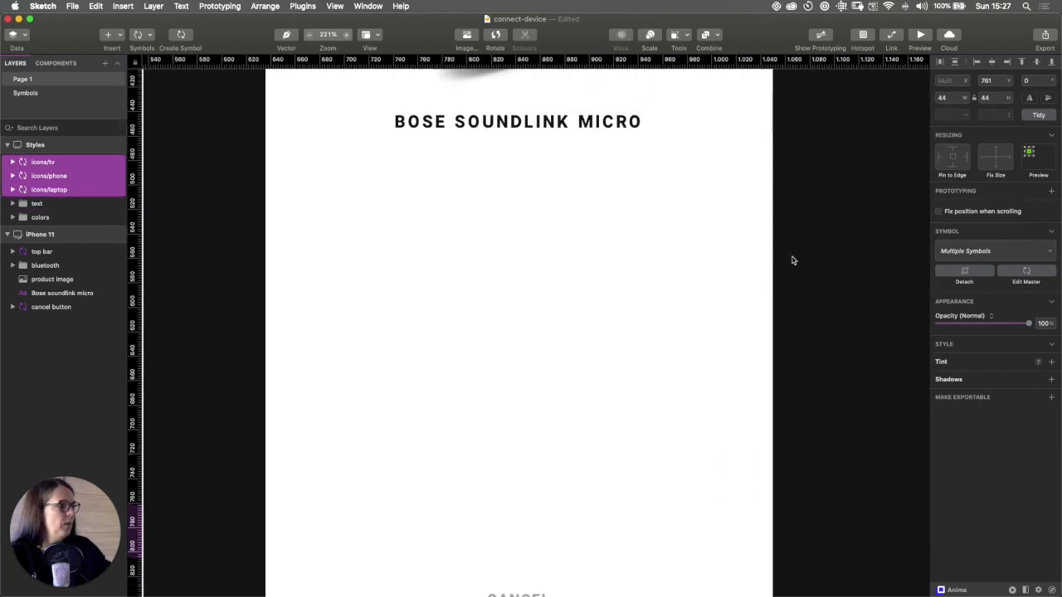
pyautogui.scroll(3, 792, 261)
pyautogui.click(498, 230)
pyautogui.scroll(-3, 511, 273)
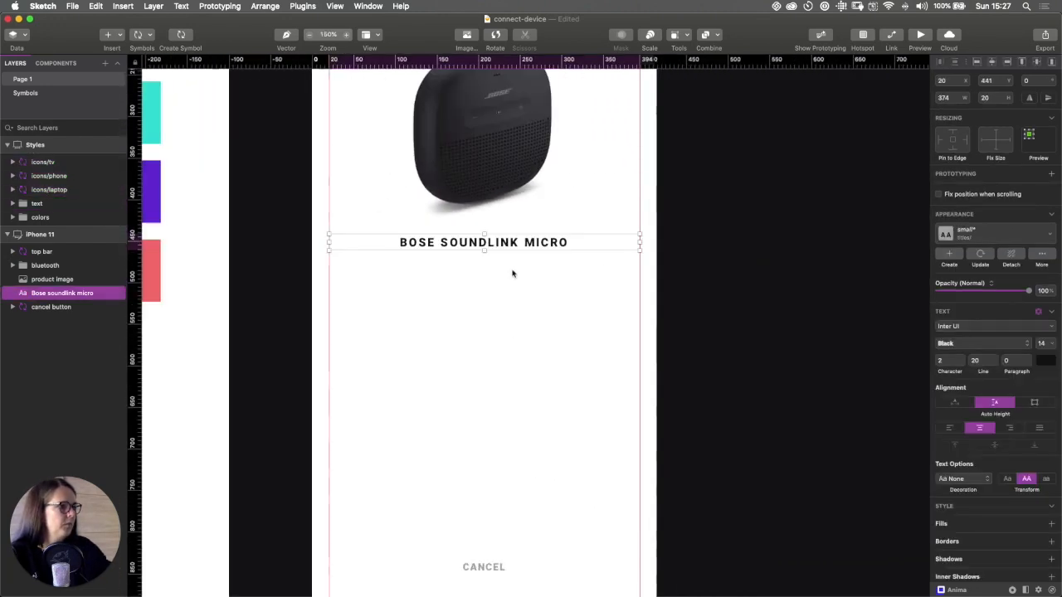
pyautogui.scroll(5, 512, 273)
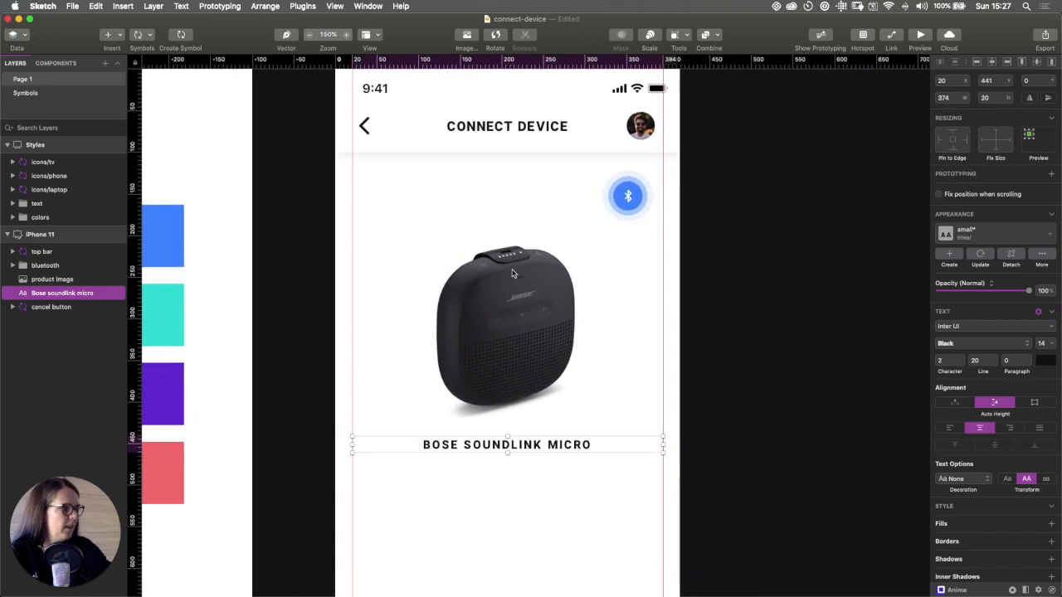
pyautogui.scroll(-5, 466, 367)
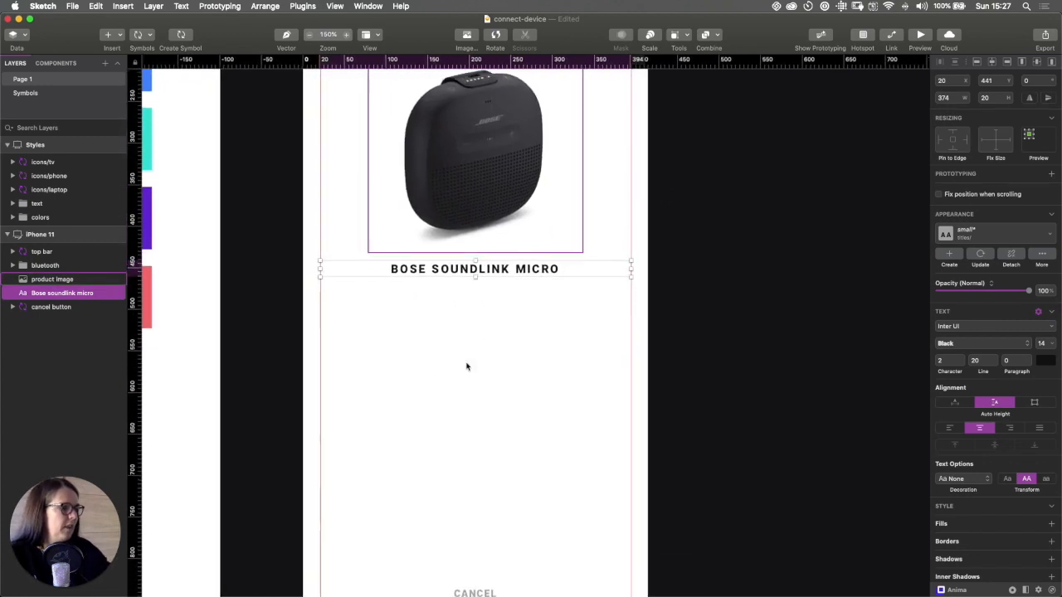
pyautogui.click(466, 367)
pyautogui.scroll(5, 466, 367)
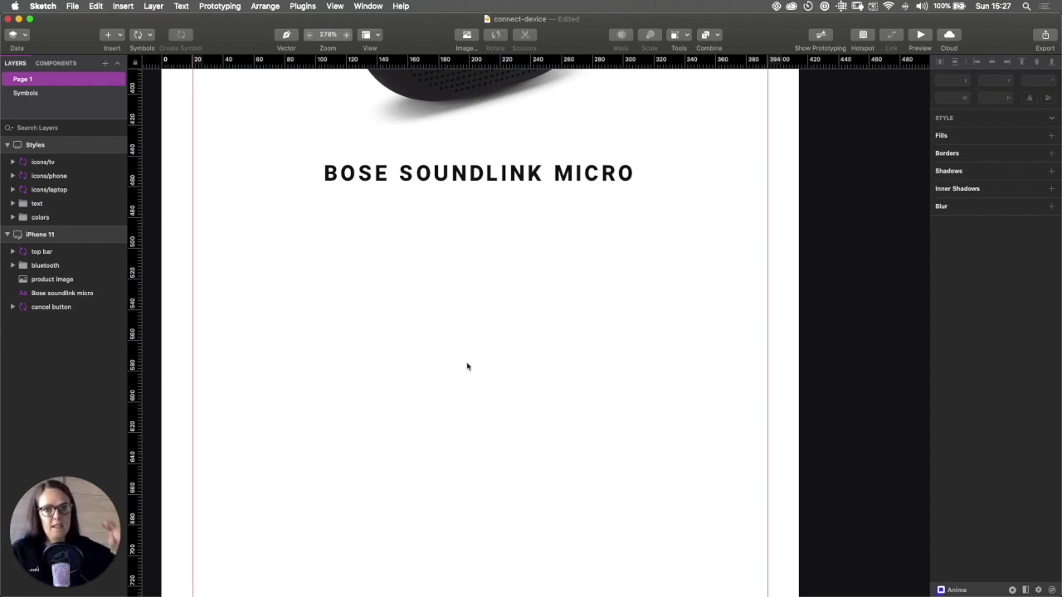
pyautogui.press('r')
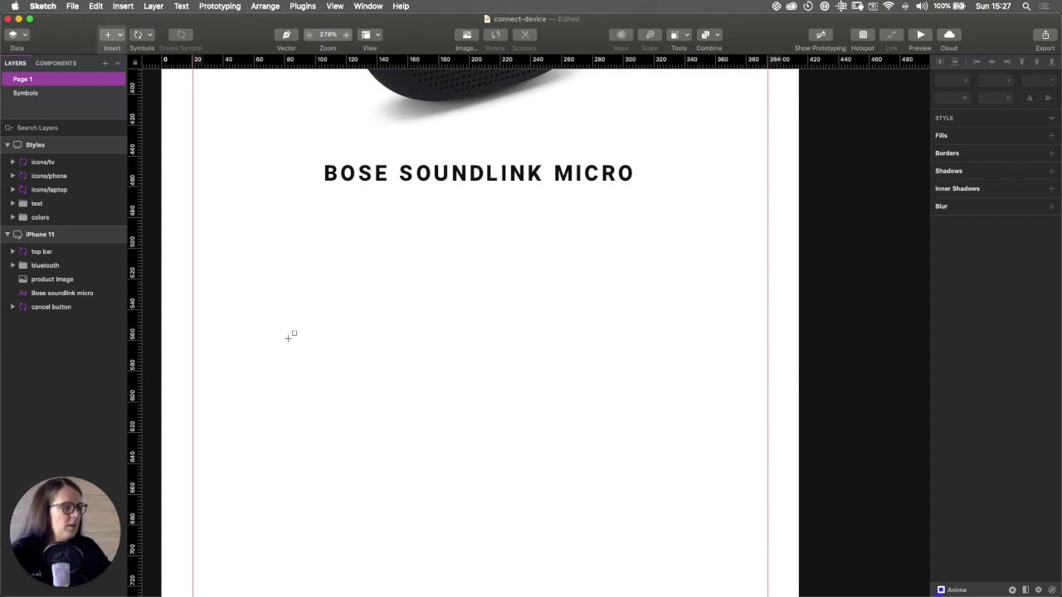
pyautogui.moveTo(317, 274)
pyautogui.mouseDown()
pyautogui.moveTo(358, 335)
pyautogui.moveTo(348, 329)
pyautogui.mouseUp()
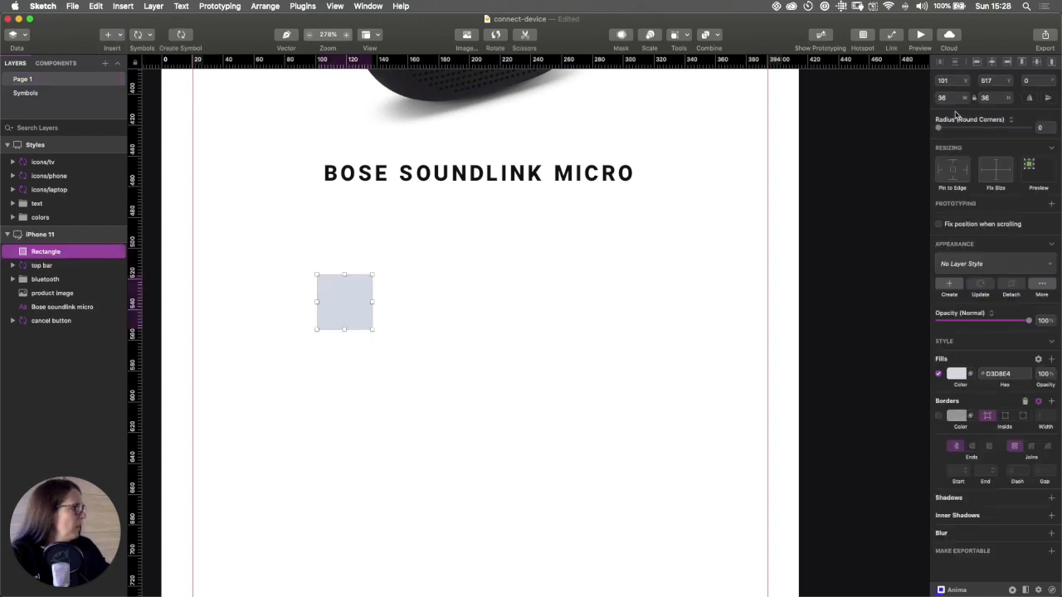
# - Set the new square's size to 34 by 34 and its corner radius to 10
pyautogui.click(966, 102)
pyautogui.click(966, 103)
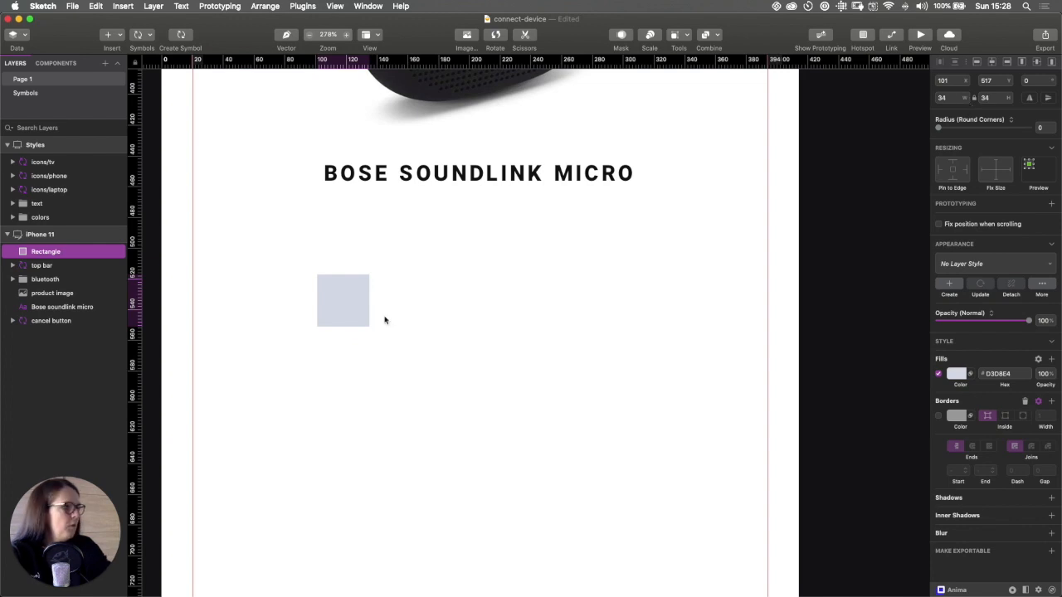
pyautogui.press('super+2')
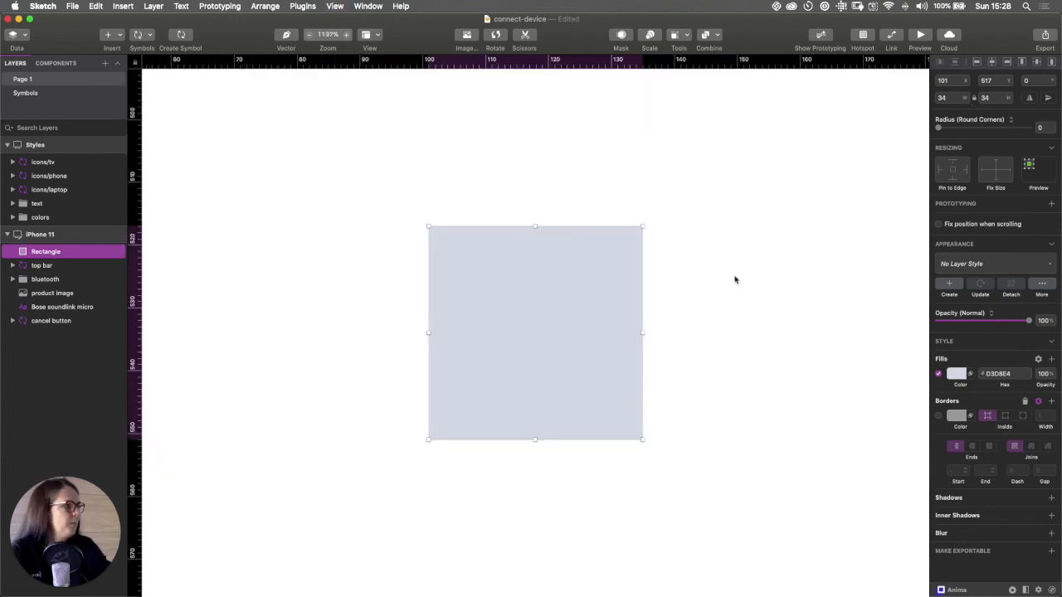
pyautogui.click(1044, 129)
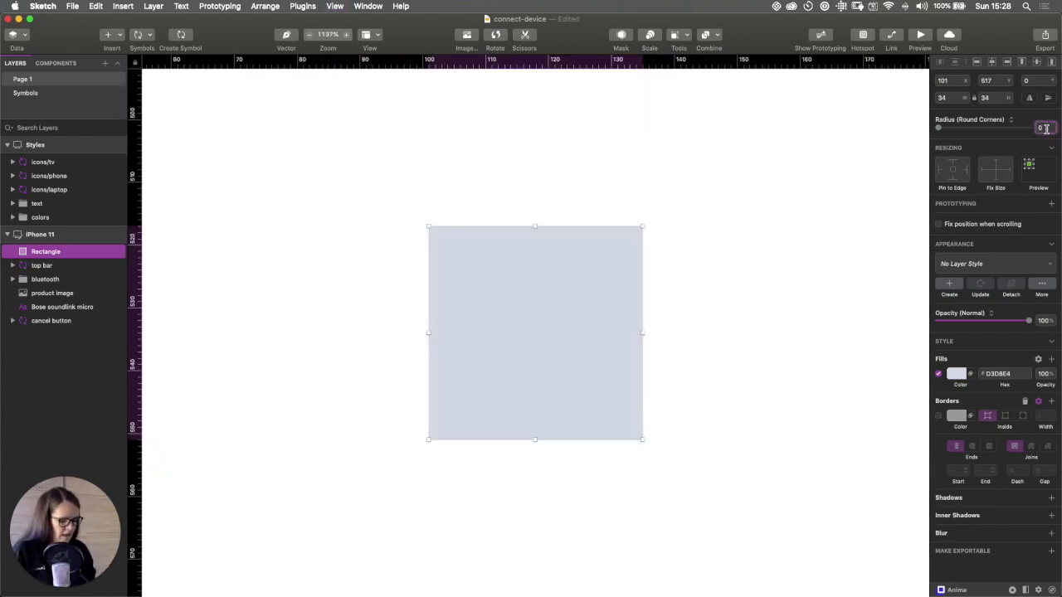
pyautogui.write('10')
pyautogui.press('Return')
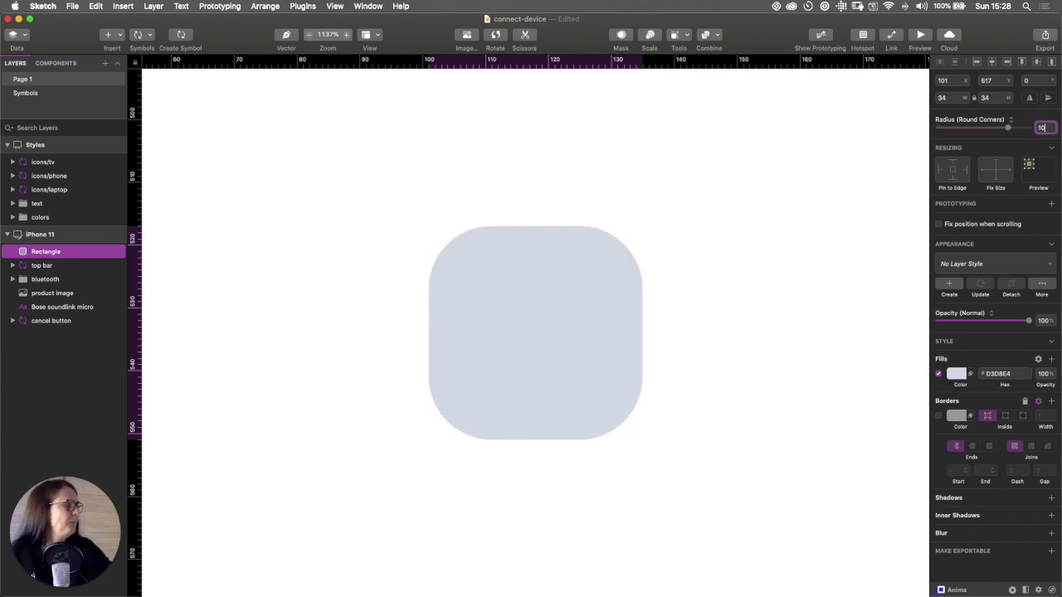
# - Apply this document's grey colour layer style to the rounded square
pyautogui.click(1000, 264)
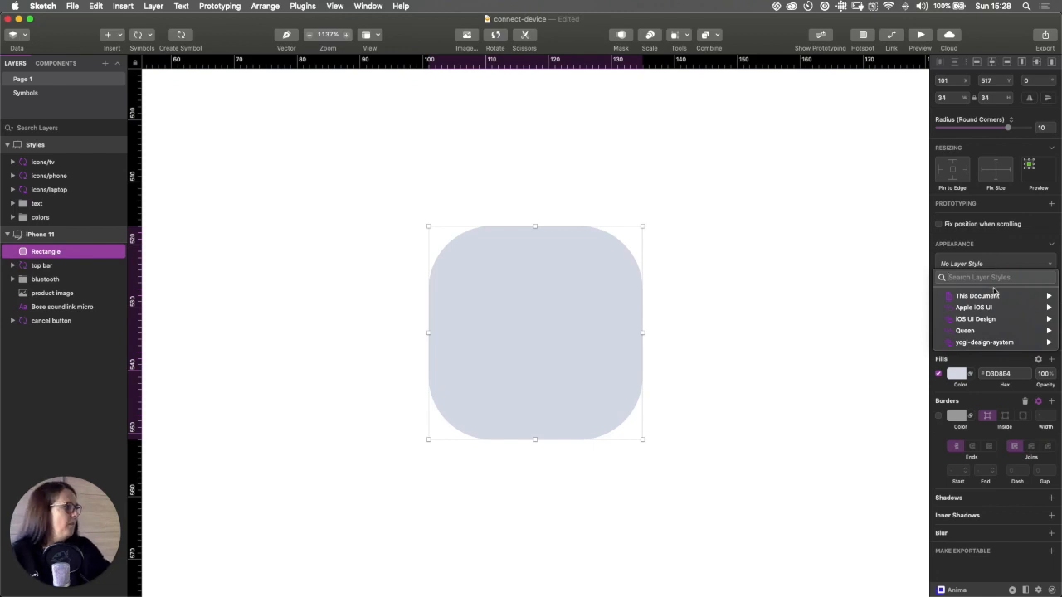
pyautogui.moveTo(987, 295)
pyautogui.moveTo(881, 299)
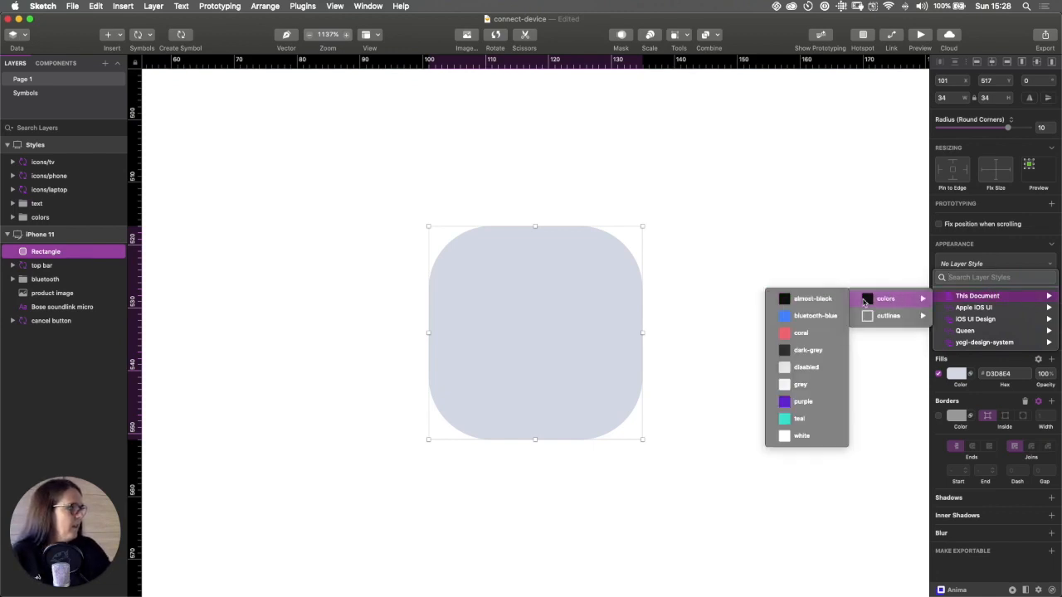
pyautogui.click(798, 385)
pyautogui.click(766, 332)
pyautogui.scroll(-1, 763, 325)
pyautogui.hscroll(1, 763, 324)
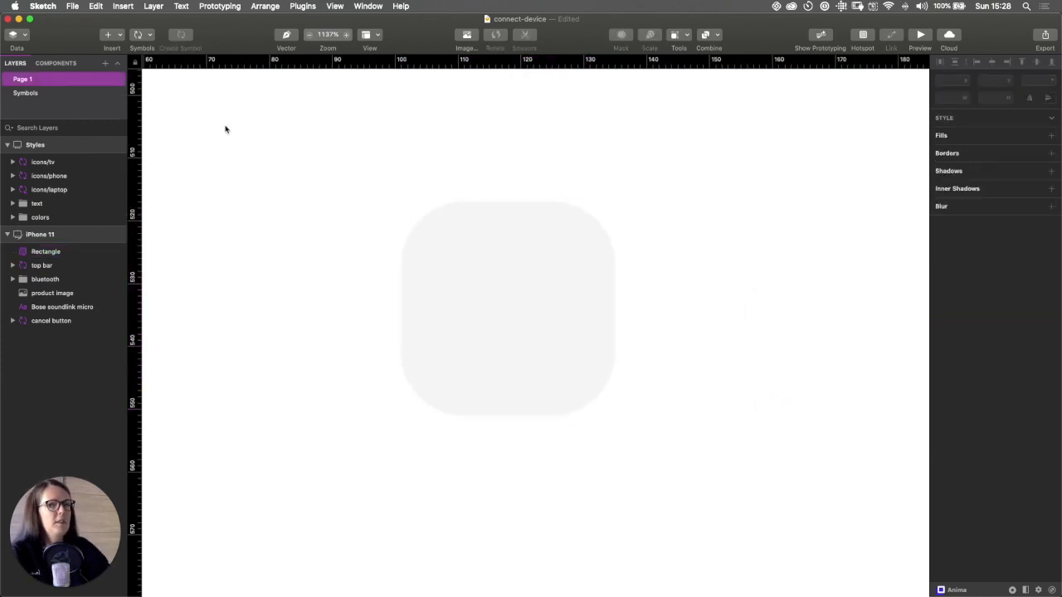
# - Rename the rounded square's layer to "icon background" and deselect it
pyautogui.click(486, 329)
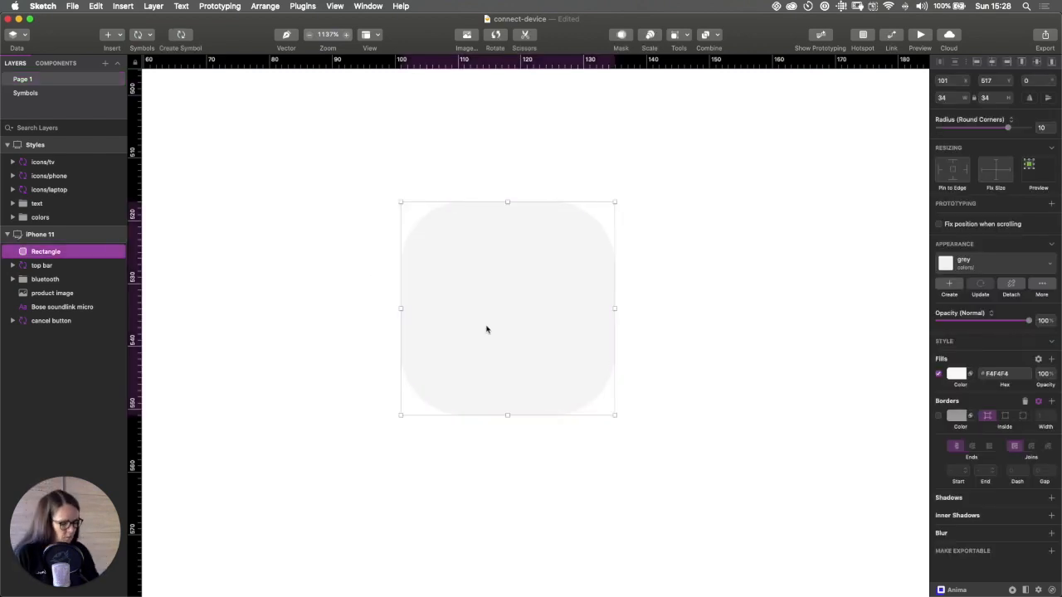
pyautogui.press('super+r')
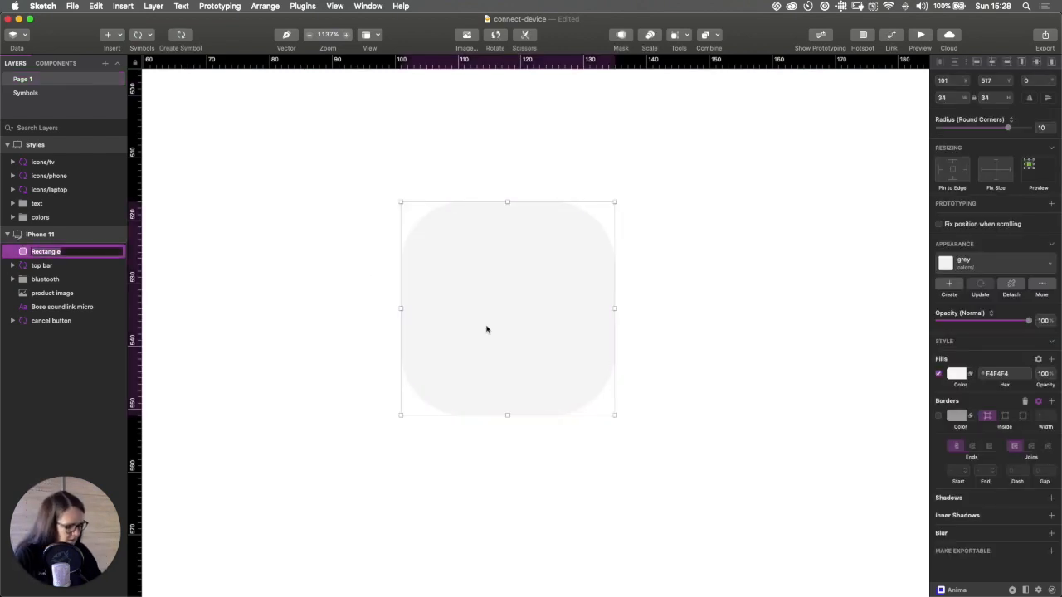
pyautogui.write('icon background')
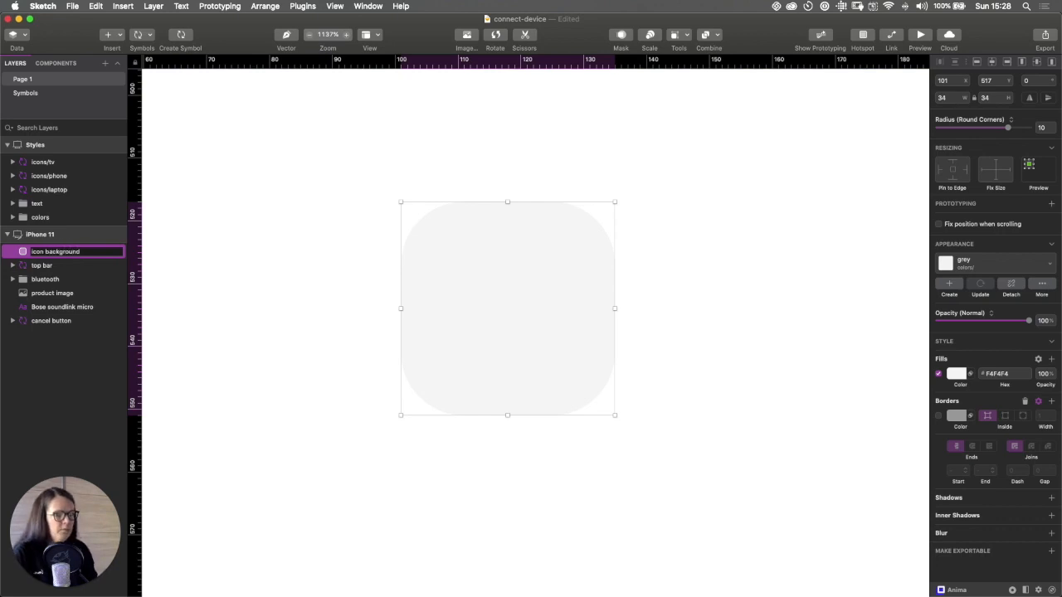
pyautogui.press('Return')
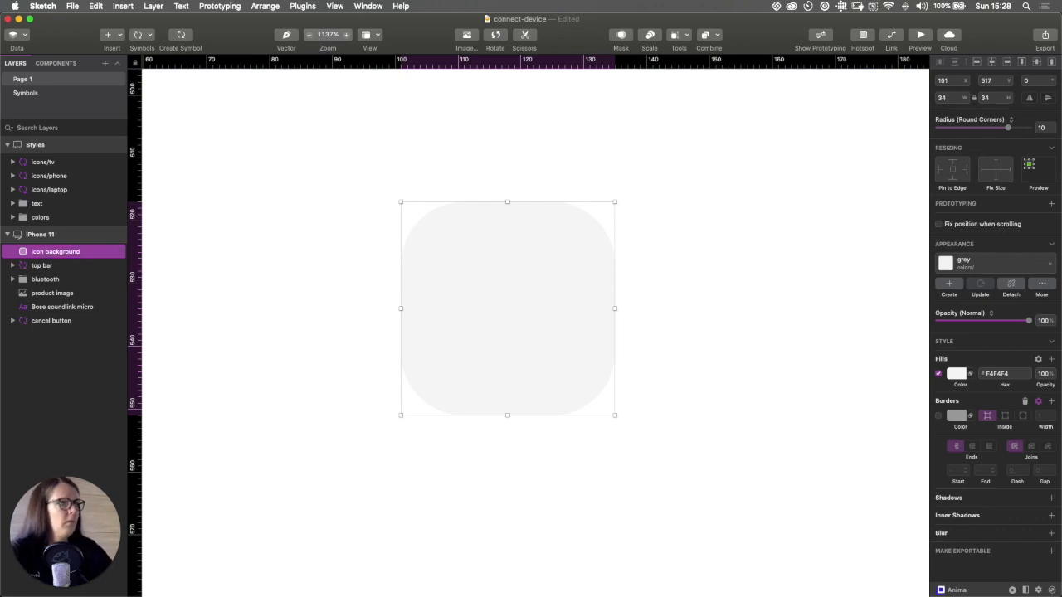
pyautogui.click(242, 125)
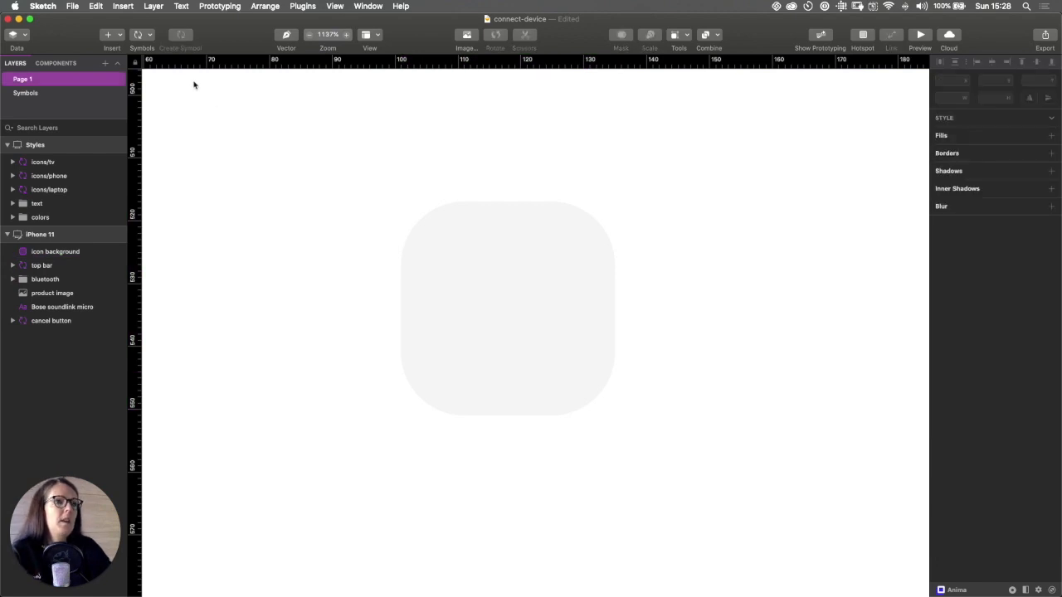
# - Insert this document's tv icon symbol over the icon background on the iPhone 11 artboard
pyautogui.click(149, 38)
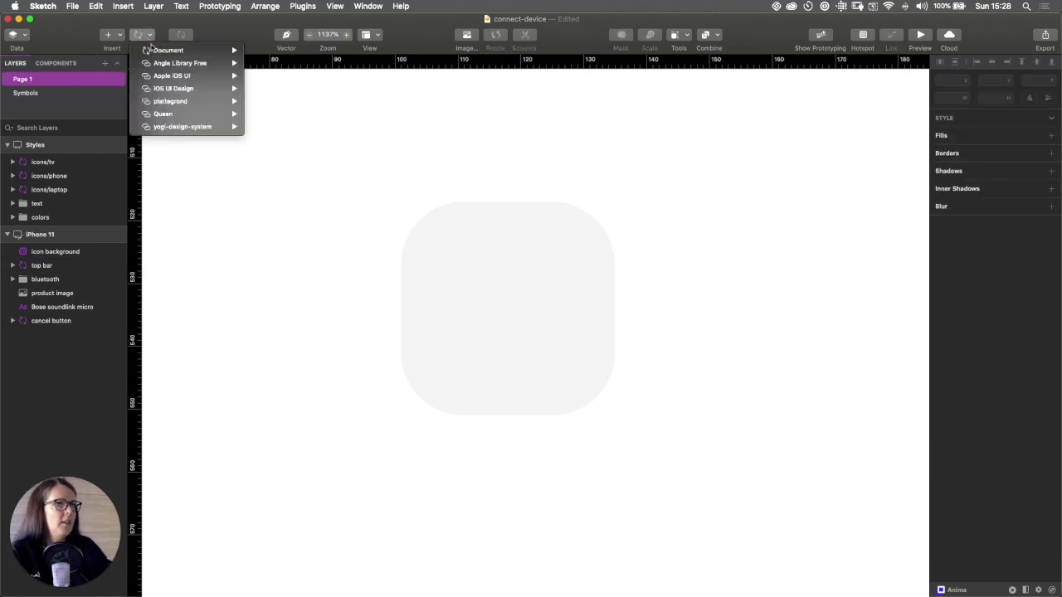
pyautogui.moveTo(154, 48)
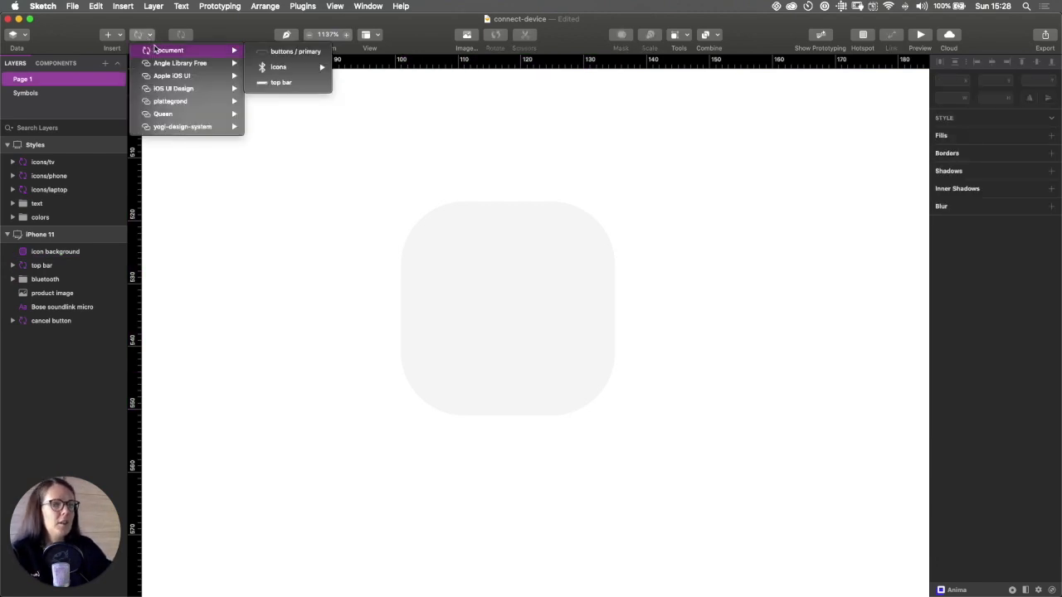
pyautogui.moveTo(299, 73)
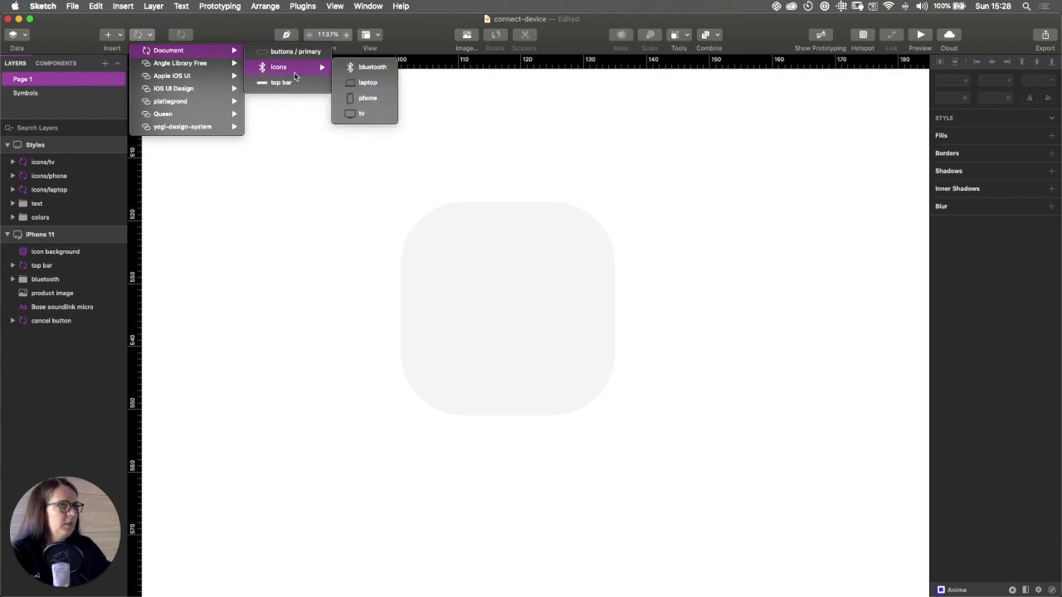
pyautogui.click(361, 111)
pyautogui.click(544, 331)
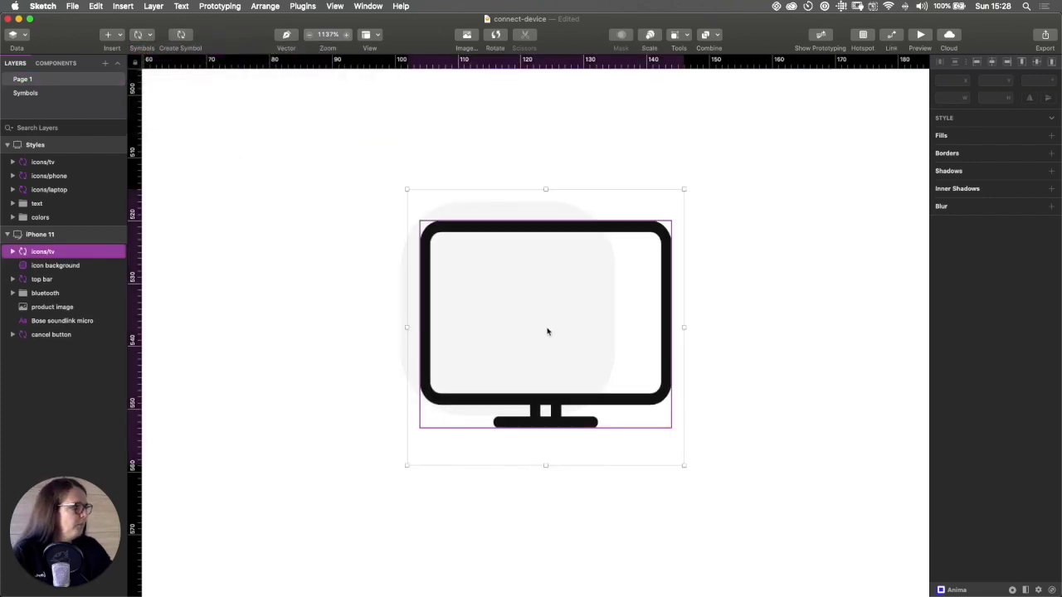
# - Resize the tv icon to 34 by 34 and move it exactly onto the icon background
pyautogui.click(950, 99)
pyautogui.write('34')
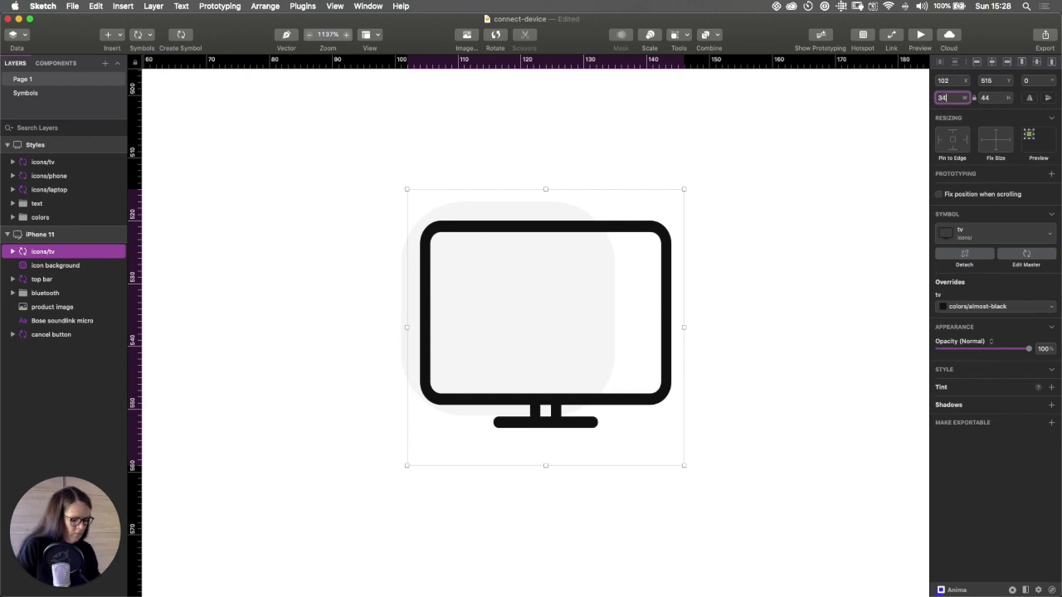
pyautogui.press('Tab')
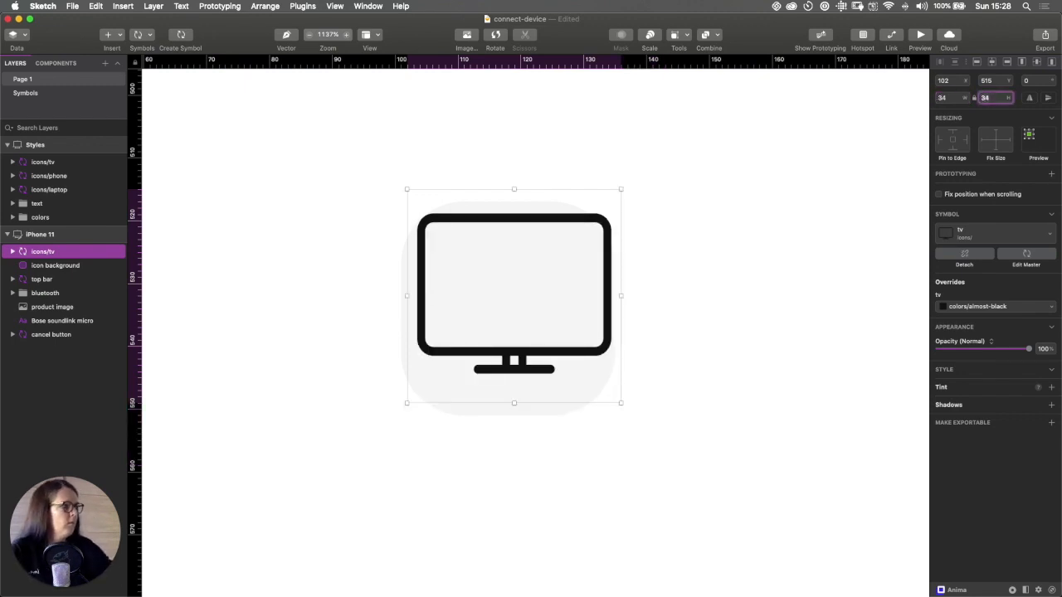
pyautogui.moveTo(584, 271)
pyautogui.mouseDown()
pyautogui.moveTo(581, 290)
pyautogui.moveTo(574, 284)
pyautogui.mouseUp()
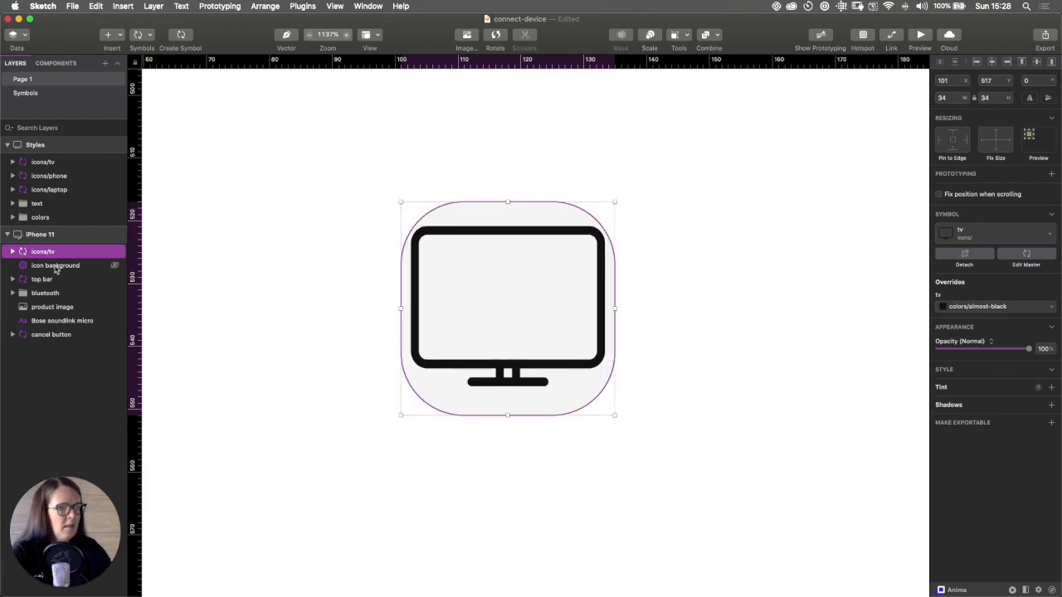
# - Set the icon background's size to 50 by 50
pyautogui.click(55, 266)
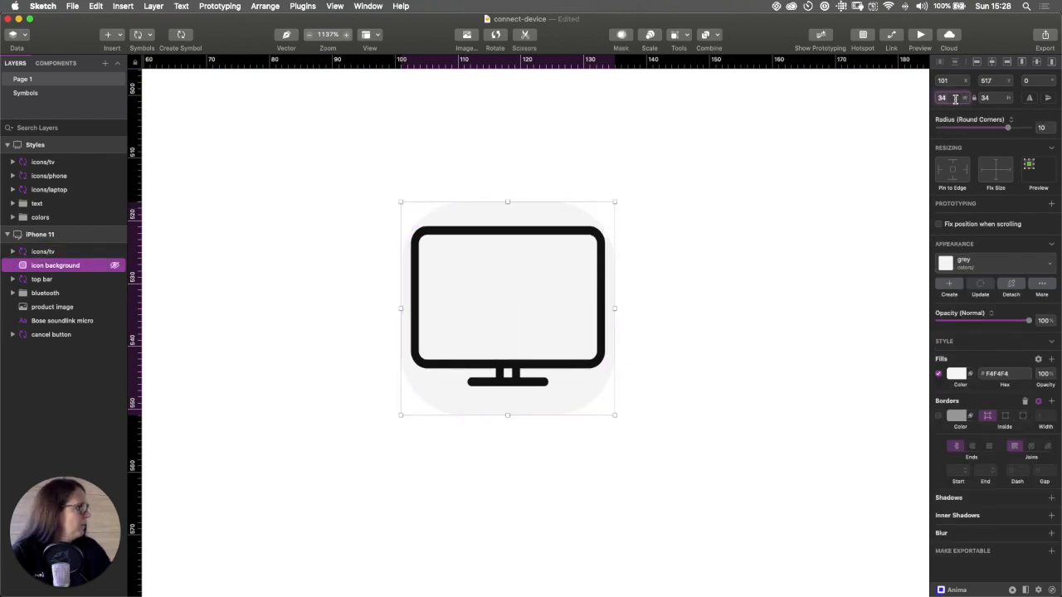
pyautogui.write('50')
pyautogui.press('Tab')
pyautogui.write('4')
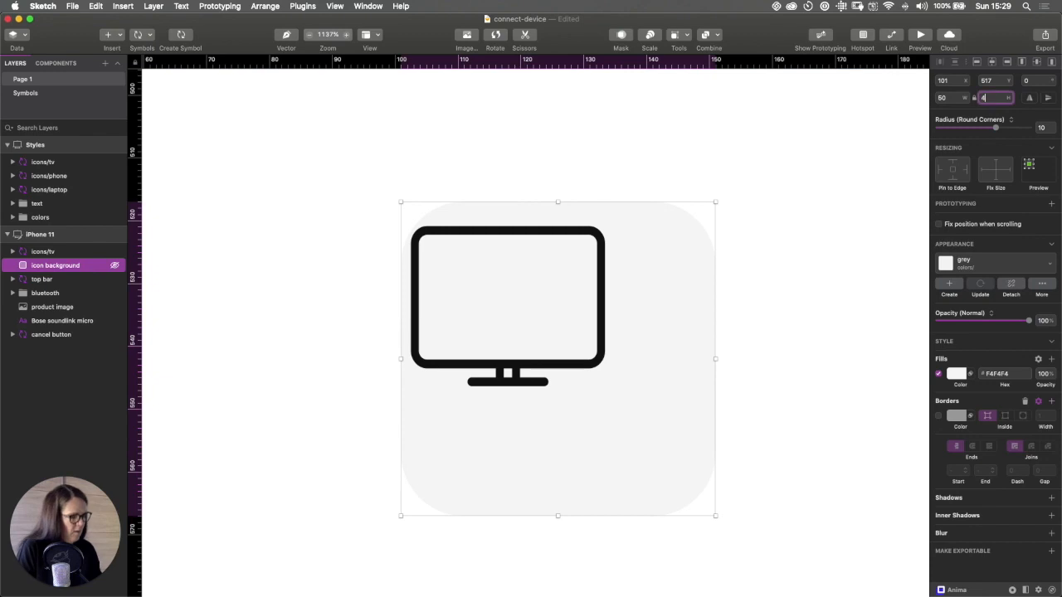
# - Center the tv icon and the icon background on each other horizontally and vertically, and deselect them
pyautogui.keyDown('shift'); pyautogui.click(547, 373); pyautogui.keyUp('shift')
pyautogui.click(992, 63)
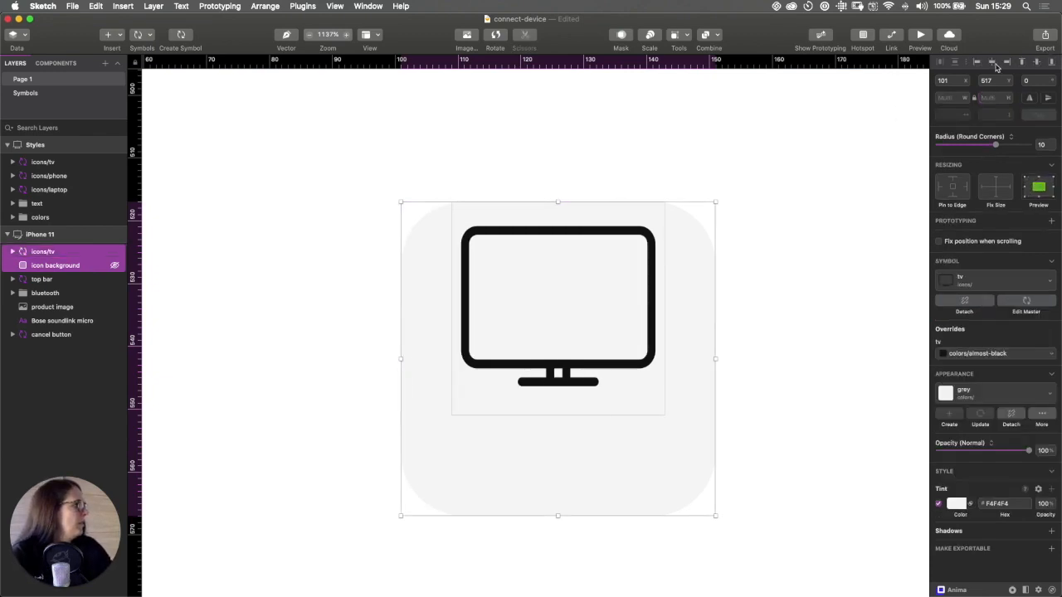
pyautogui.click(1036, 62)
pyautogui.click(807, 277)
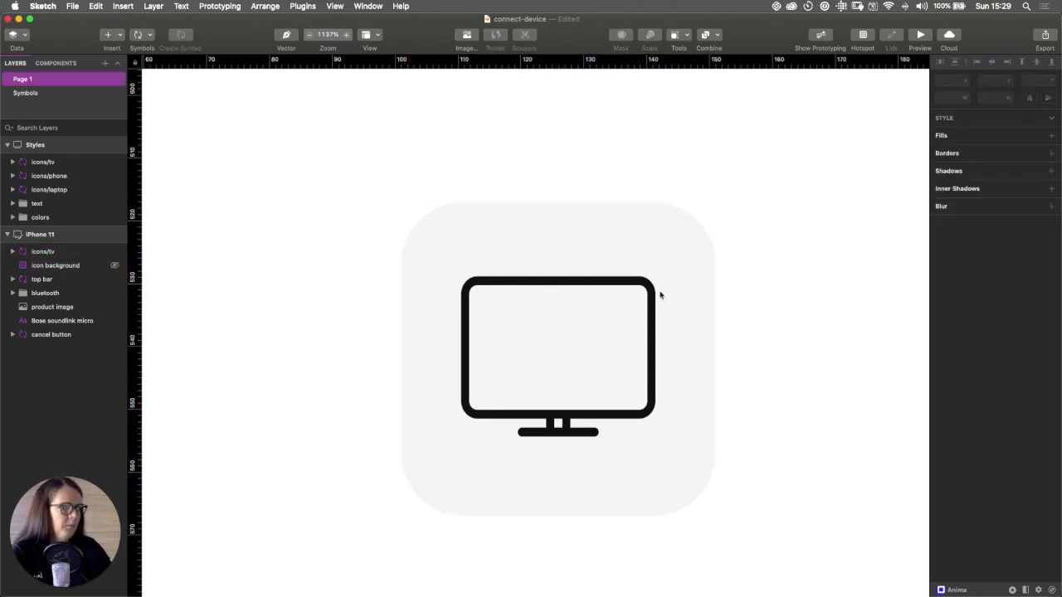
# - Rename the tv icon's layer on the iPhone 11 artboard to "icon"
pyautogui.click(602, 315)
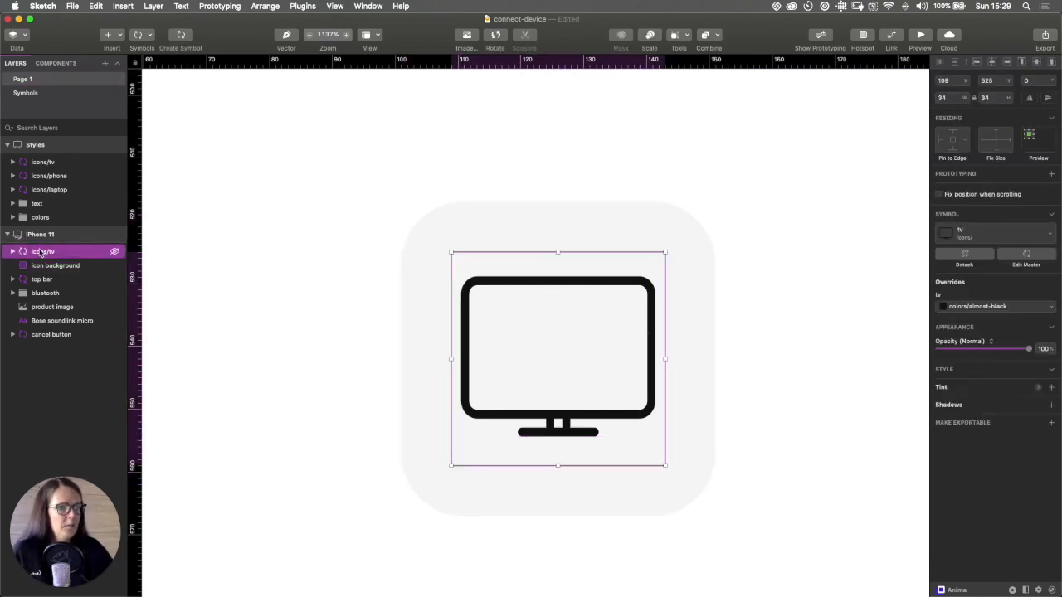
pyautogui.doubleClick(39, 250)
pyautogui.write('icon')
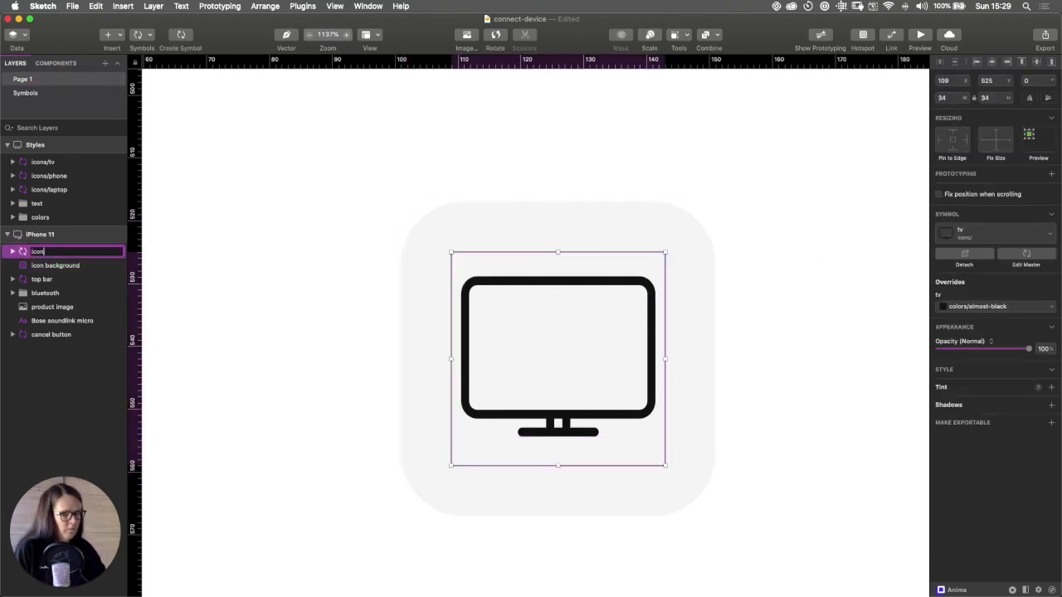
pyautogui.press('Return')
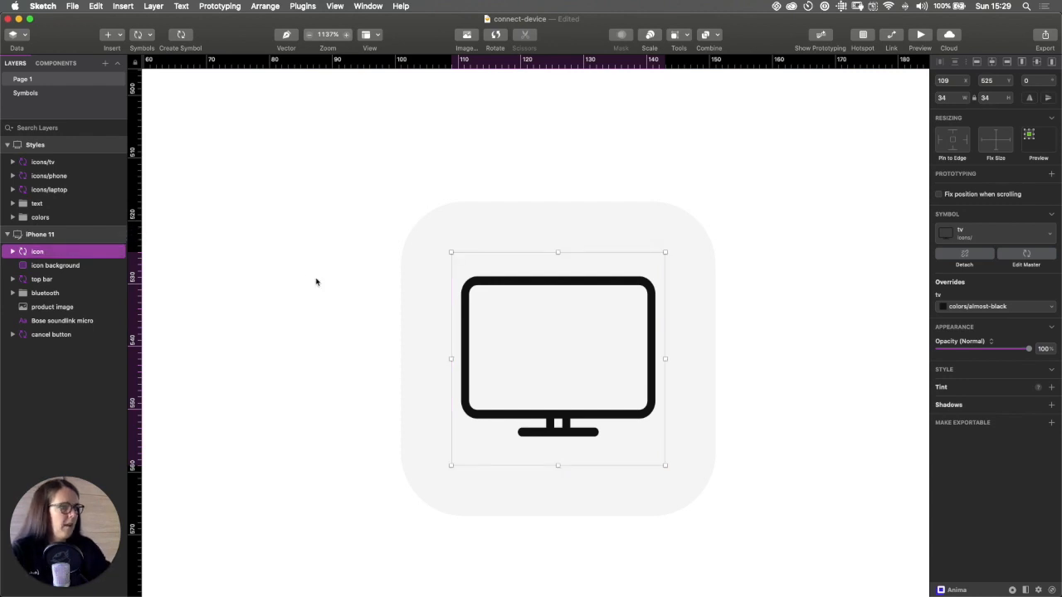
# - Create a symbol named "icons/icon+background" from the icon and its background, with no layout
pyautogui.keyDown('shift'); pyautogui.click(548, 302); pyautogui.keyUp('shift')
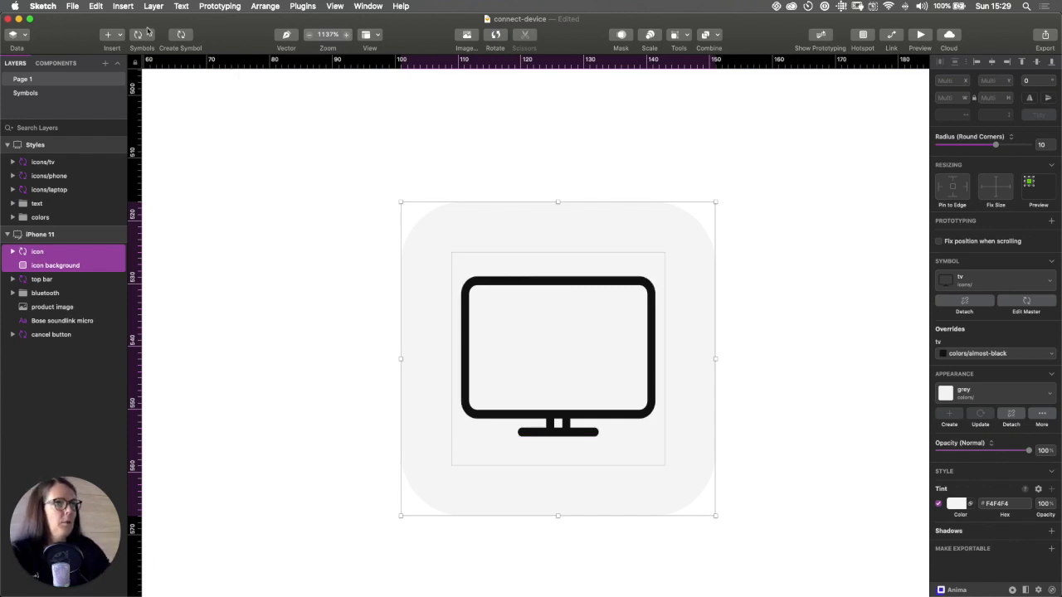
pyautogui.click(183, 35)
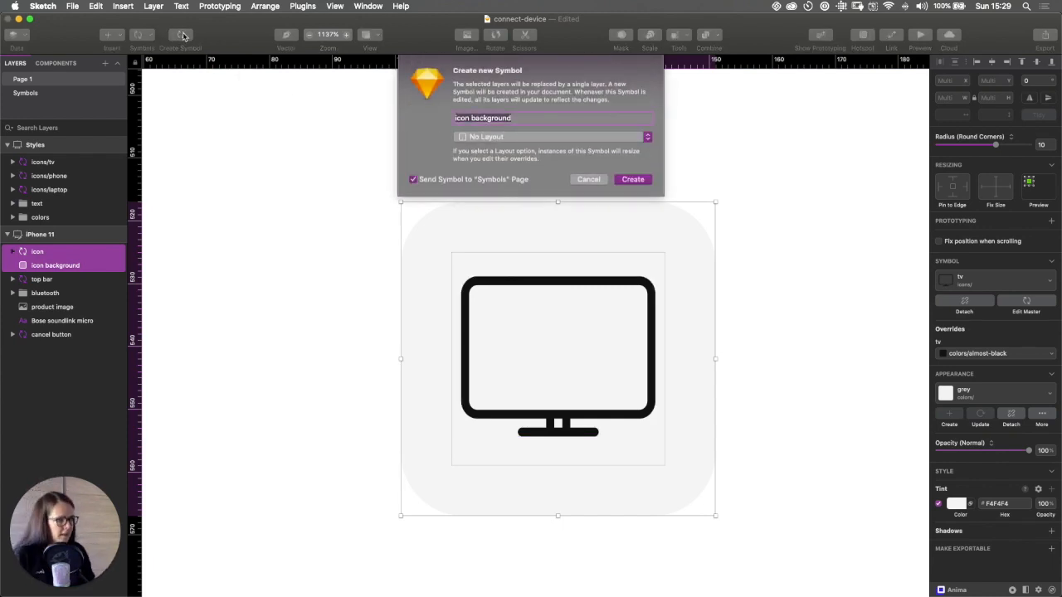
pyautogui.press('BackSpace')
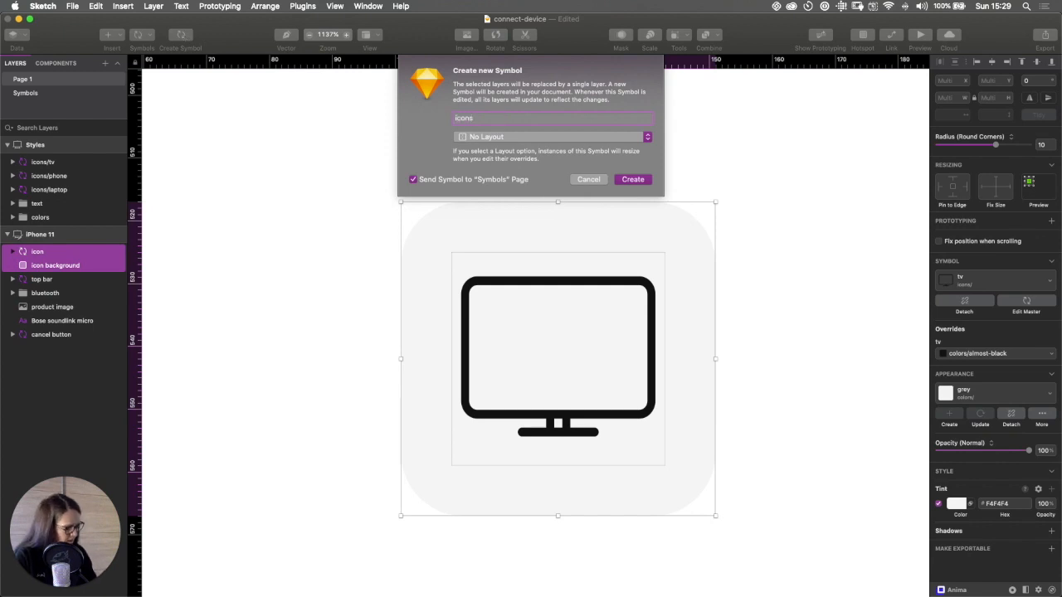
pyautogui.write('icons/icon+background')
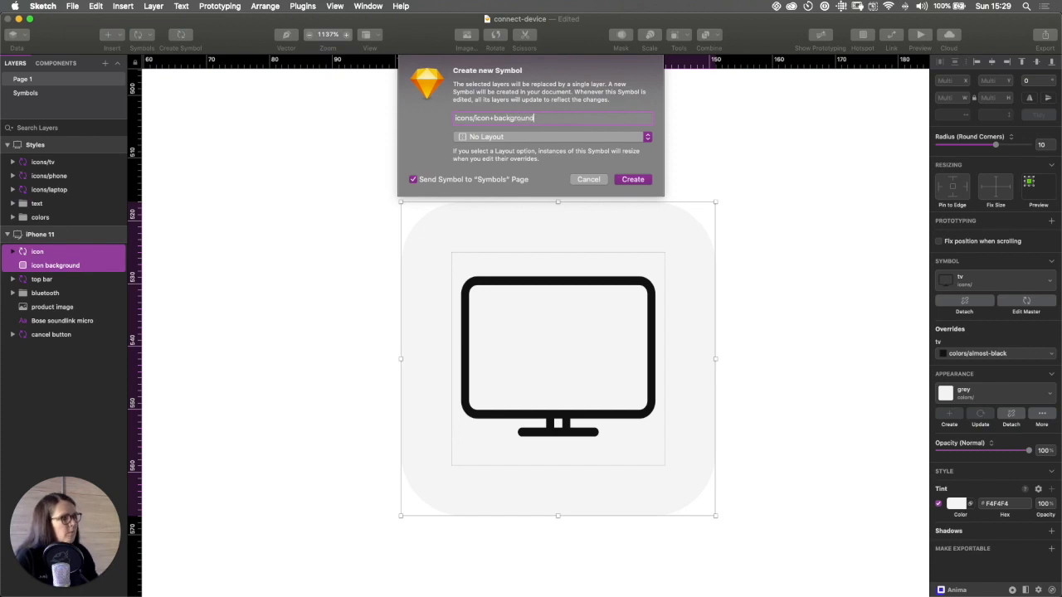
pyautogui.press('Return')
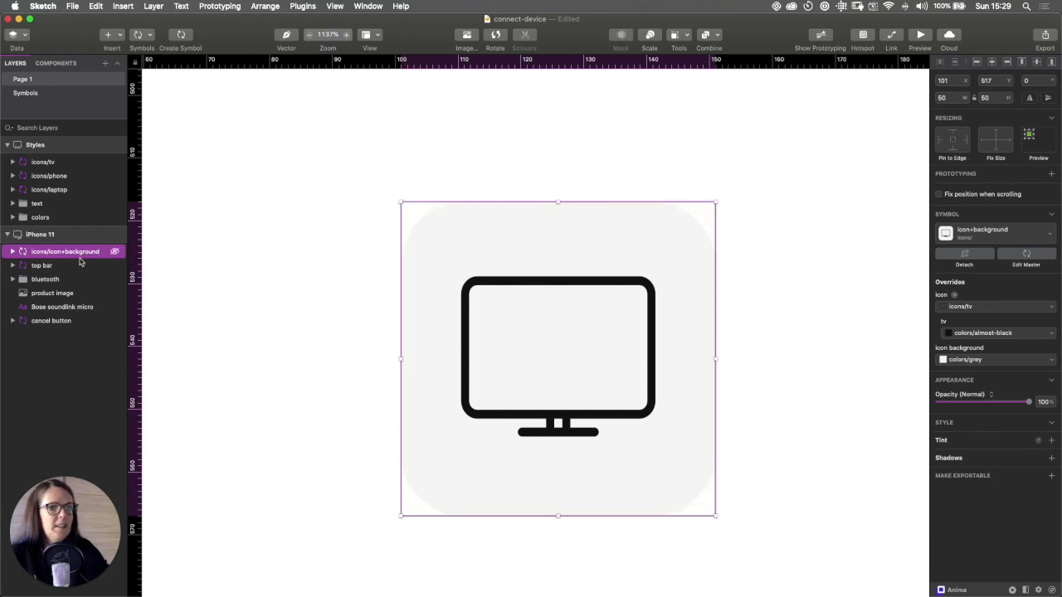
# - Override the icon background colour of the new symbol instance with coral
pyautogui.scroll(-5, 443, 267)
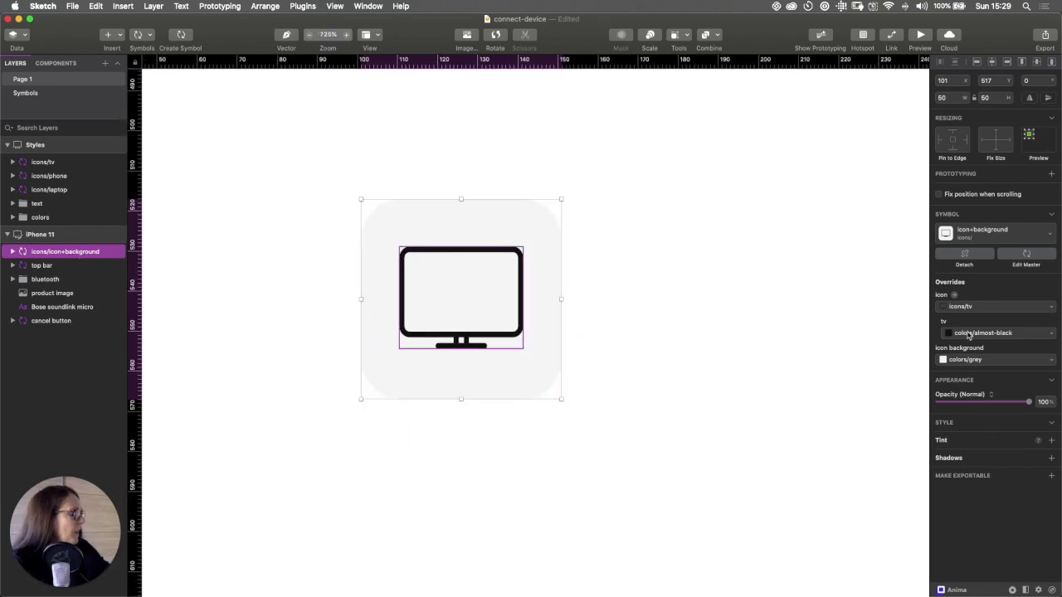
pyautogui.click(962, 360)
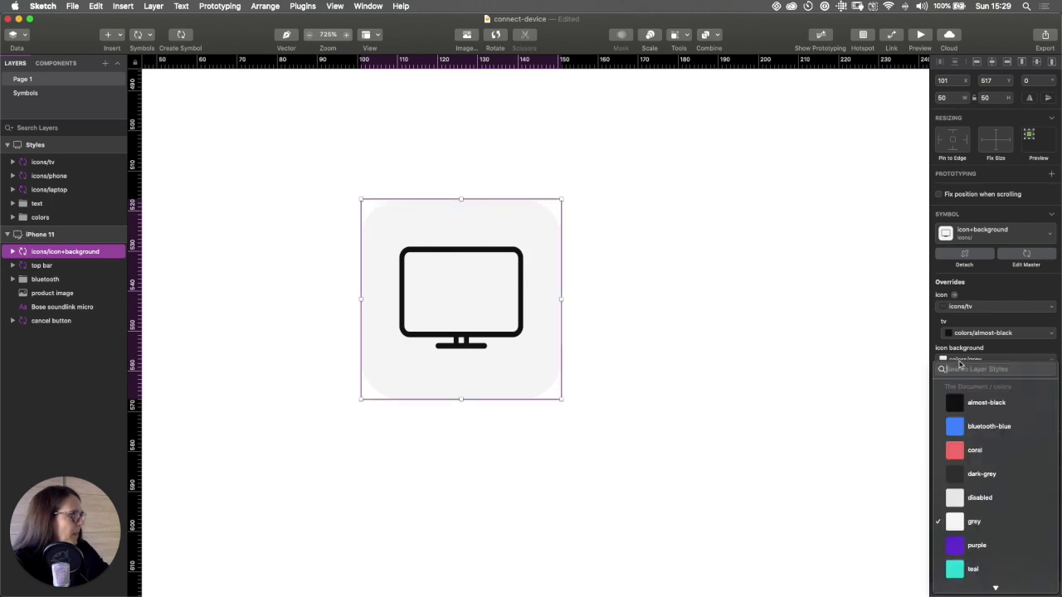
pyautogui.click(960, 453)
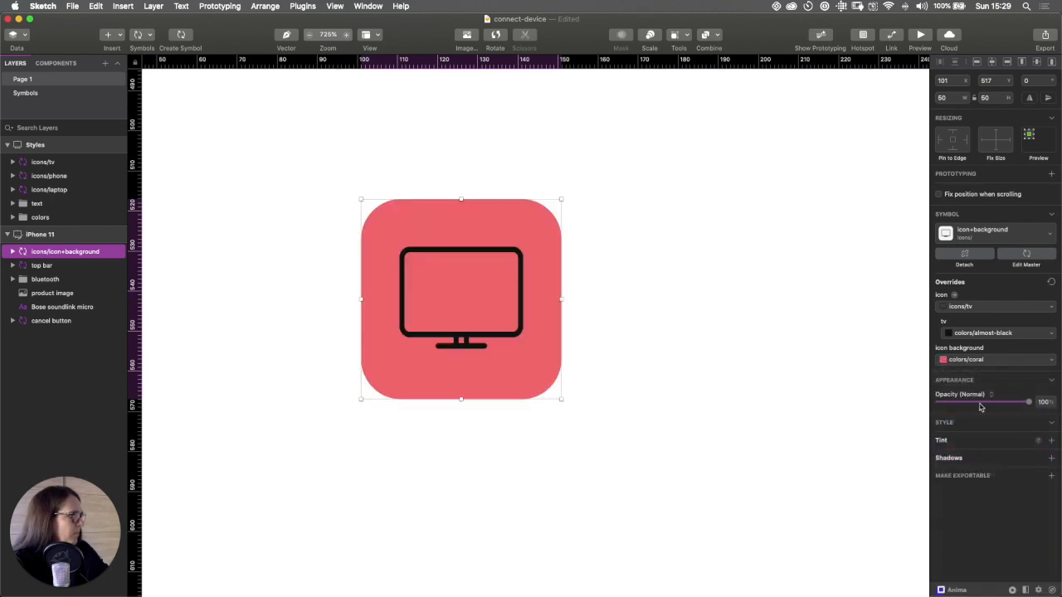
# - Try coral as the tv icon's colour override, and set it to white
pyautogui.click(987, 335)
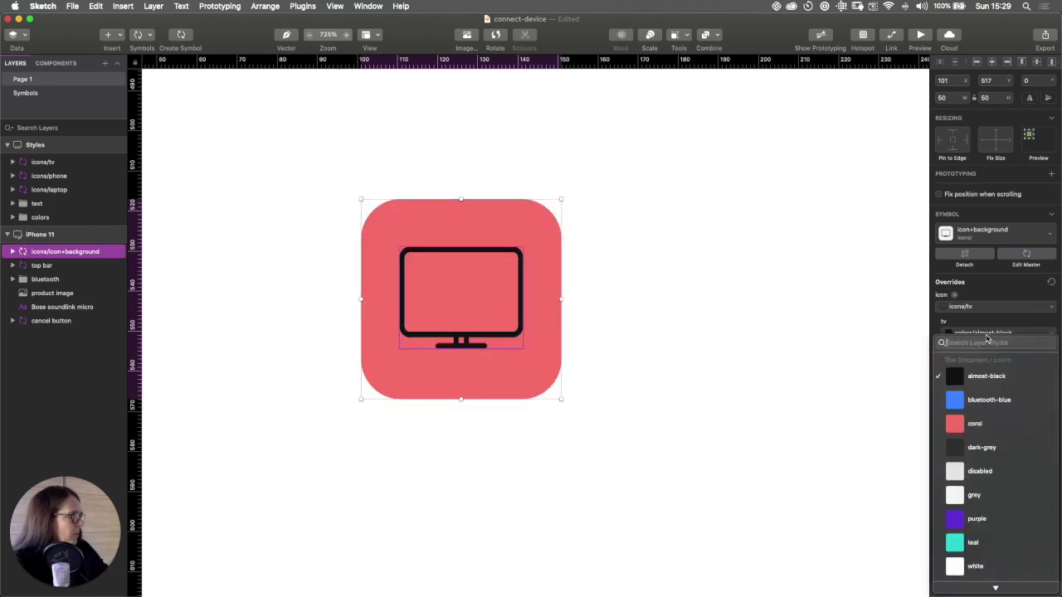
pyautogui.click(962, 425)
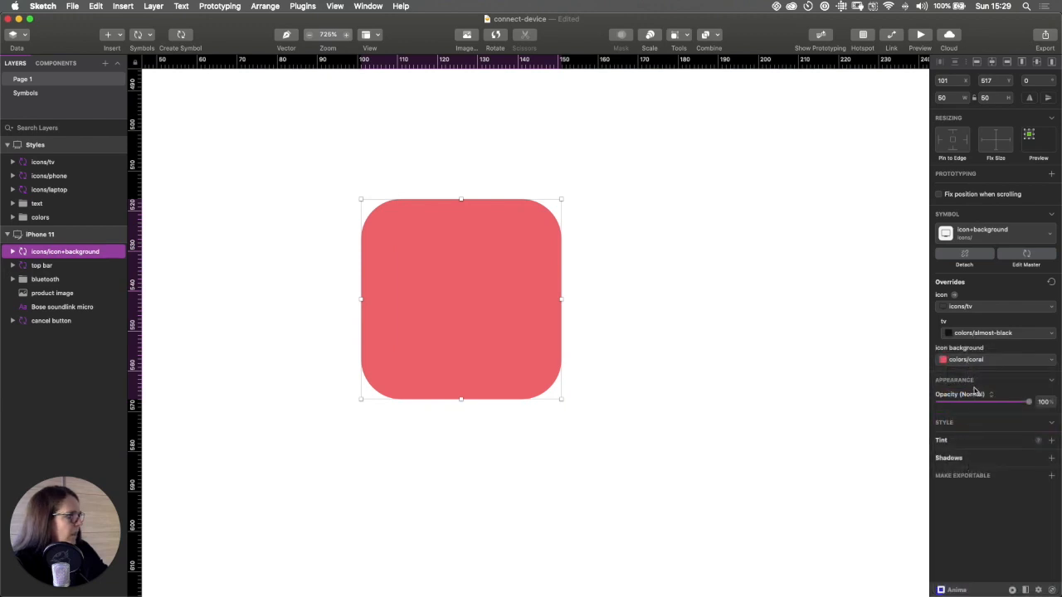
pyautogui.click(975, 334)
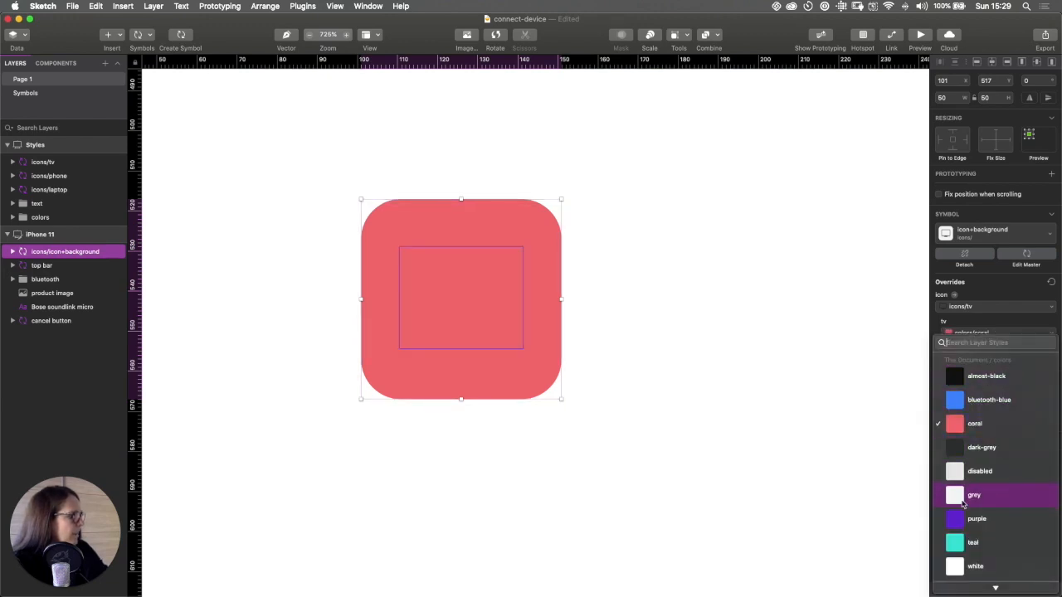
pyautogui.click(963, 567)
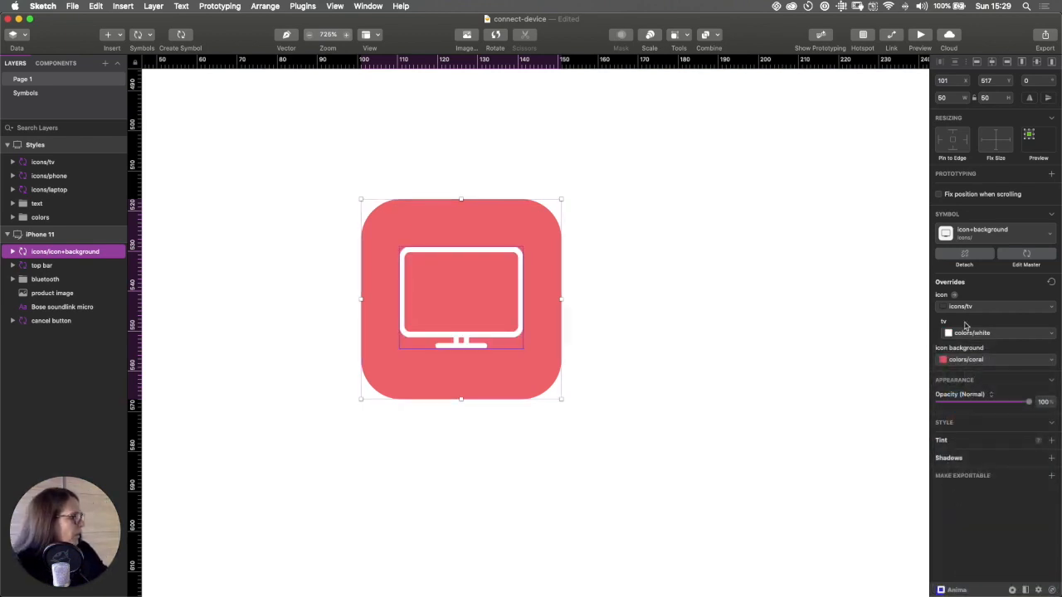
# - Draw a rectangle about 374 wide between the artboard's margin guides, below the icon symbol
pyautogui.scroll(-6, 868, 382)
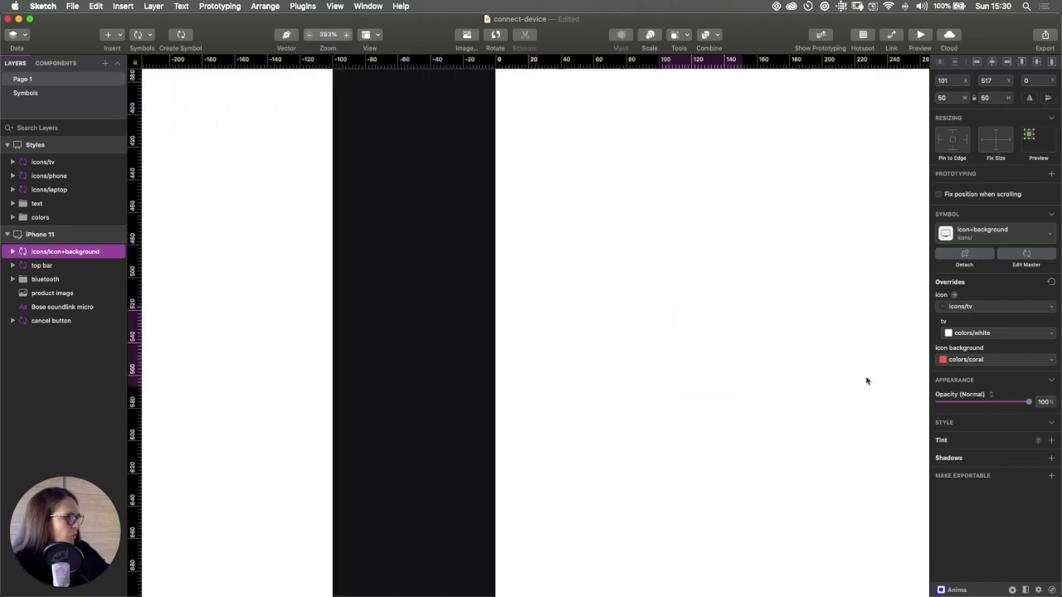
pyautogui.hscroll(4, 867, 382)
pyautogui.hscroll(5, 867, 382)
pyautogui.scroll(-1, 866, 381)
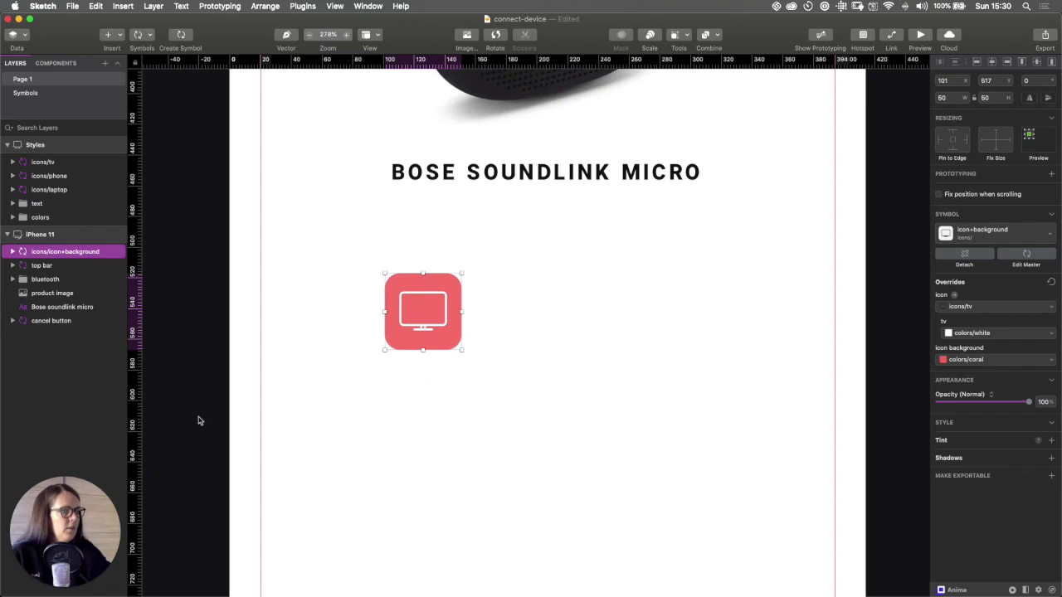
pyautogui.press('r')
pyautogui.scroll(-3, 330, 407)
pyautogui.hscroll(2, 329, 407)
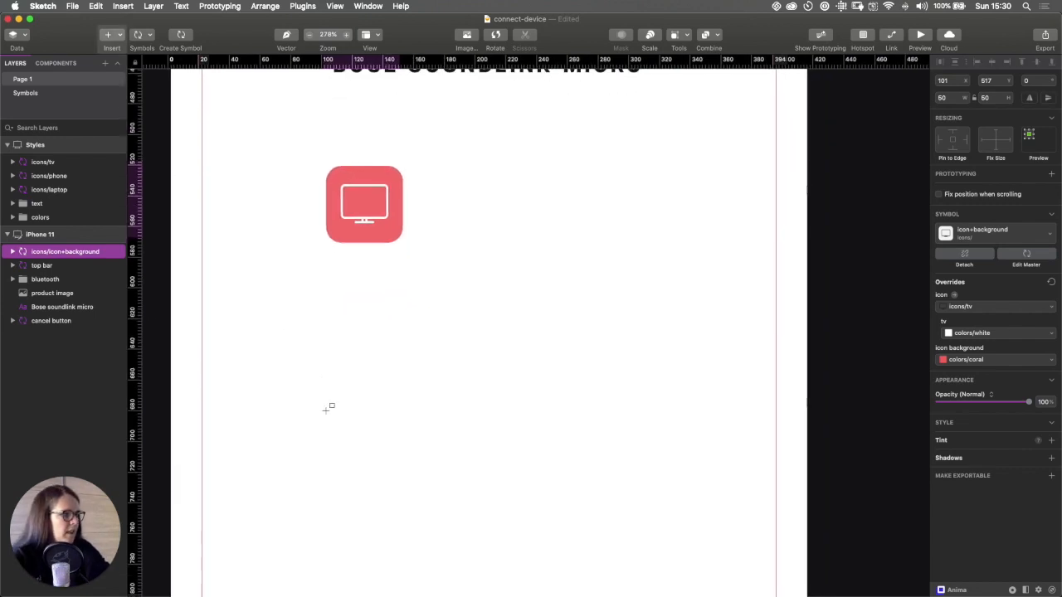
pyautogui.moveTo(190, 259); pyautogui.dragTo(763, 359)
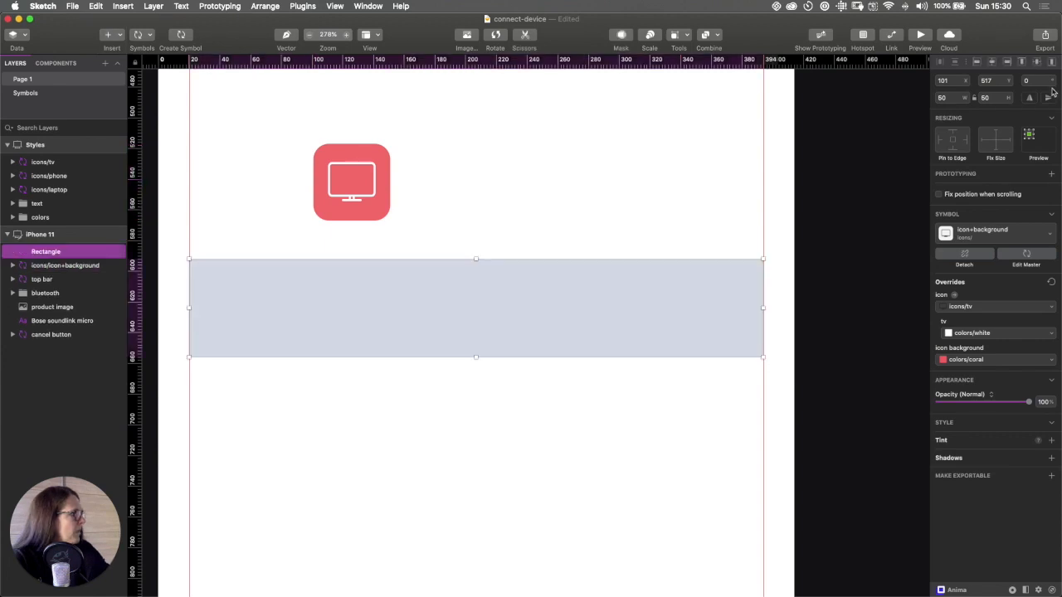
# - Set the new rectangle's height to 80 and its corner radius to 10
pyautogui.click(998, 98)
pyautogui.write('8')
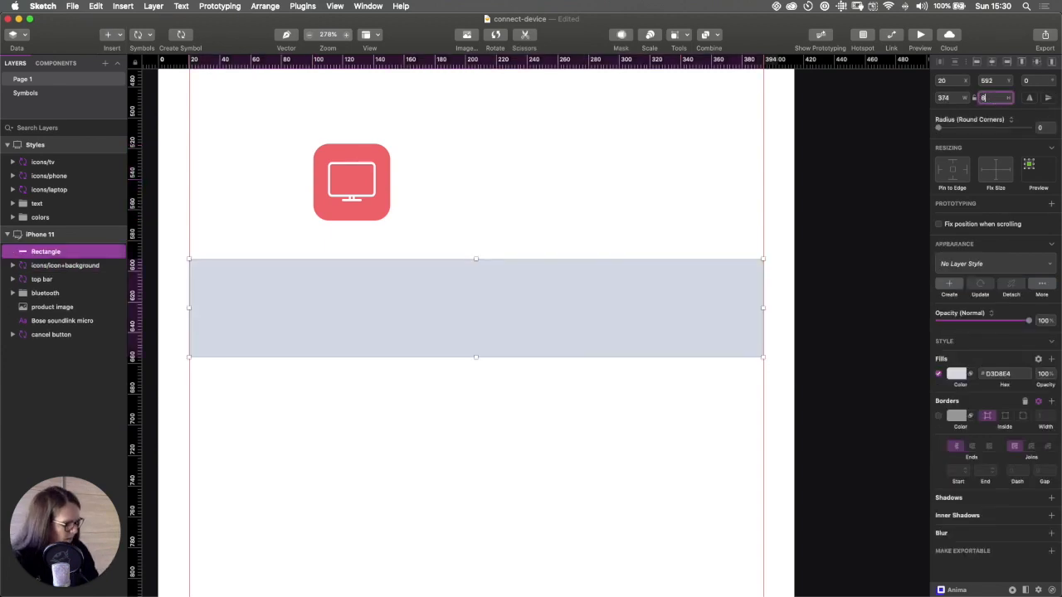
pyautogui.press('Return')
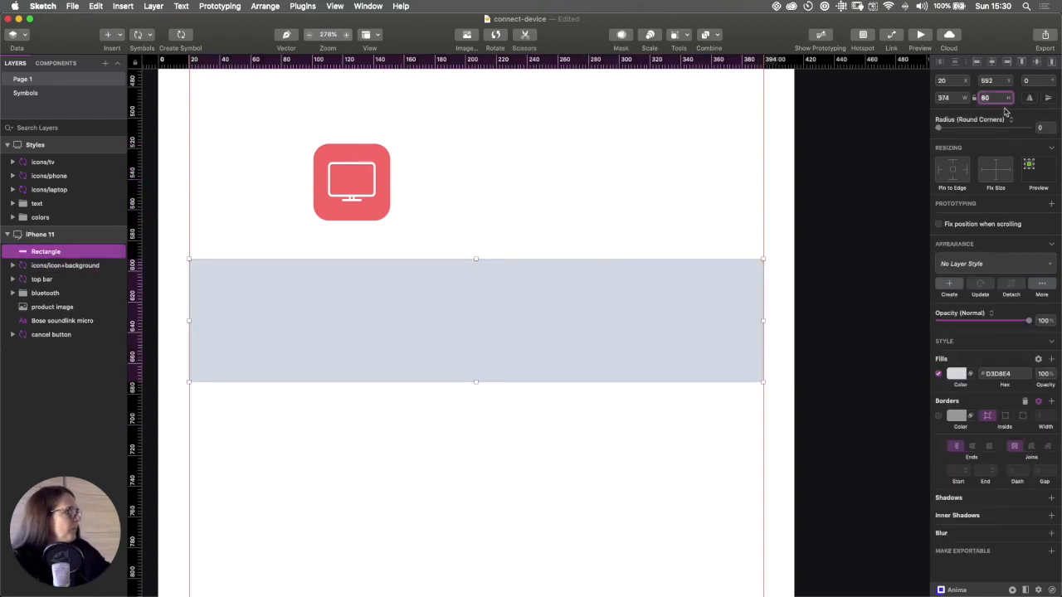
pyautogui.click(1043, 127)
pyautogui.write('10')
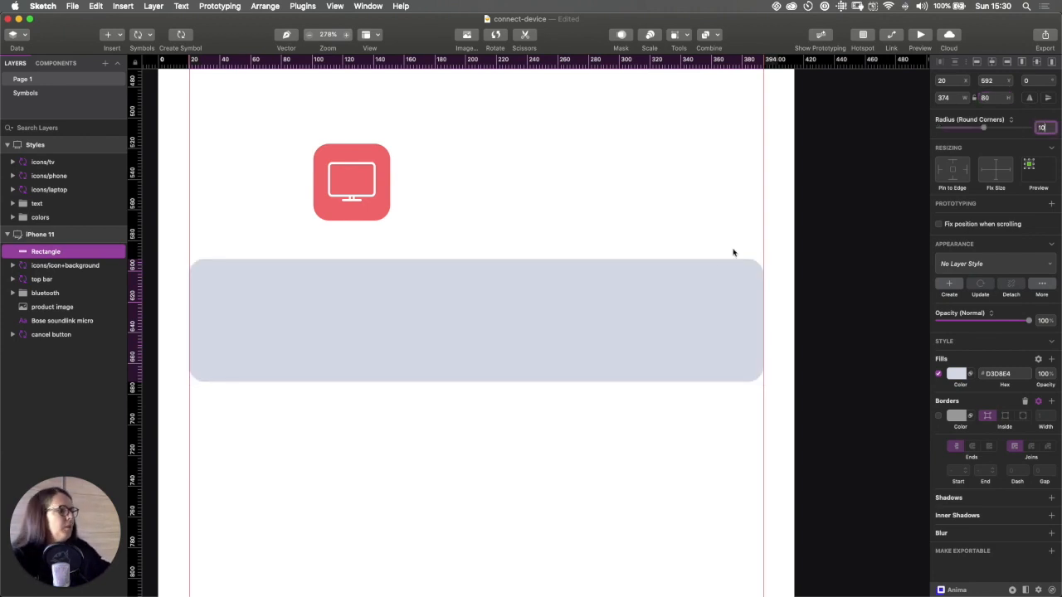
# - Apply the document's white colour layer style to the rounded rectangle
pyautogui.click(1000, 267)
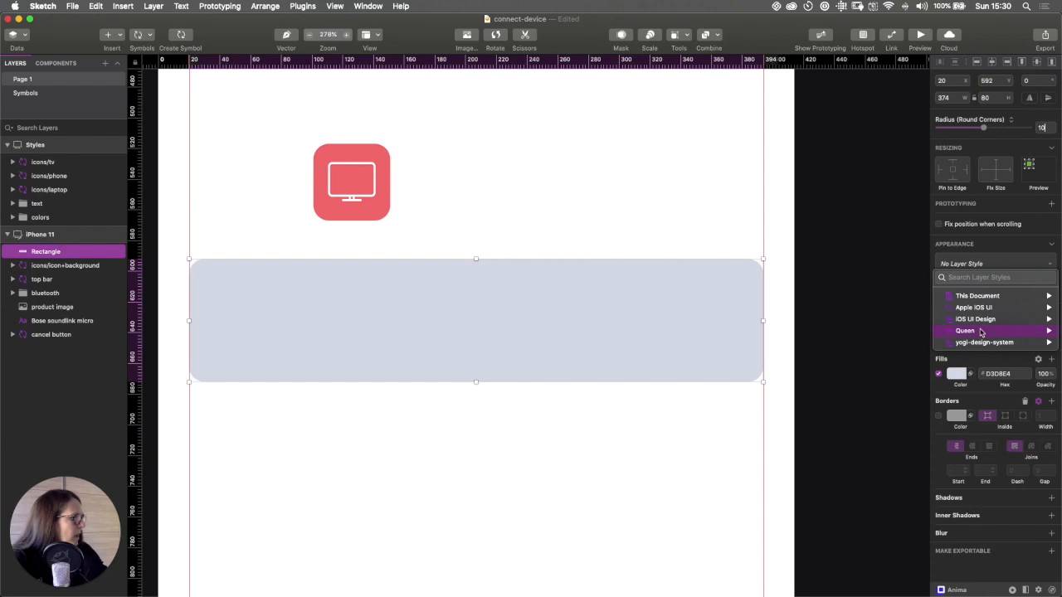
pyautogui.moveTo(973, 299)
pyautogui.moveTo(879, 300)
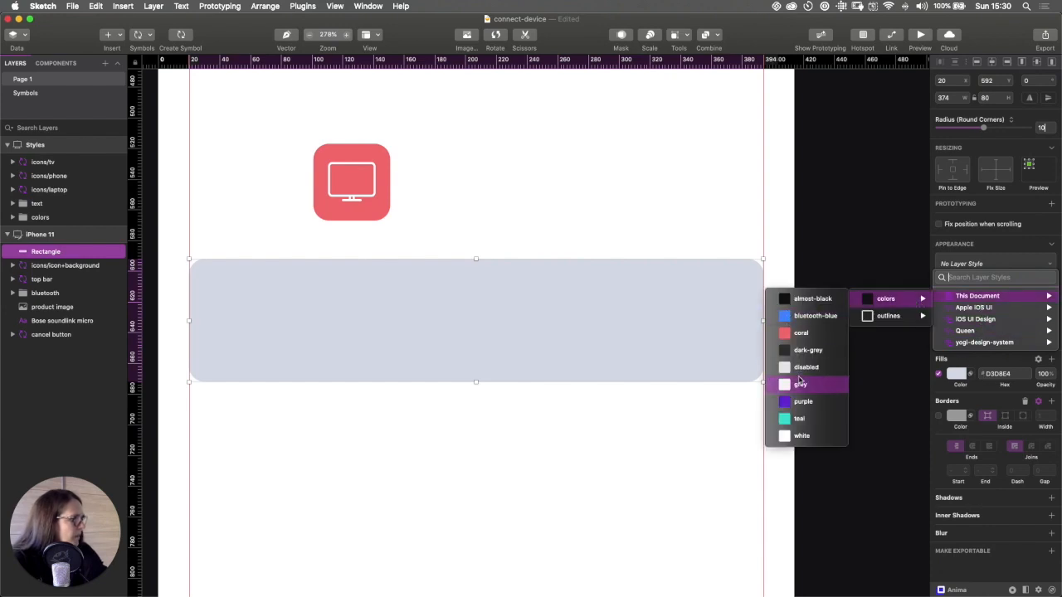
pyautogui.click(790, 435)
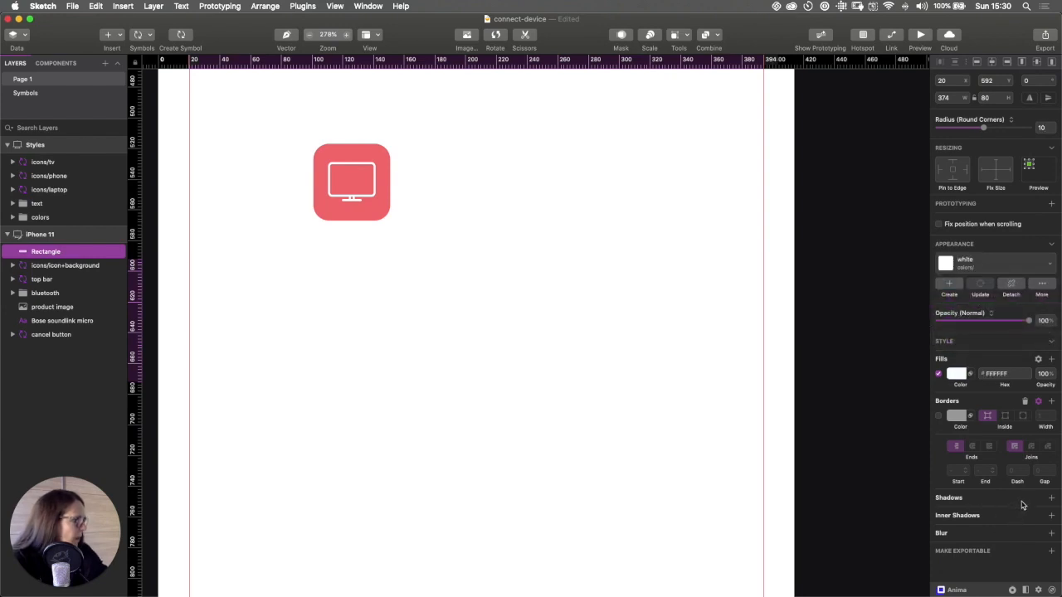
# - Add a shadow to the rectangle with a blur of 14 and black colour at 15% alpha
pyautogui.click(1022, 504)
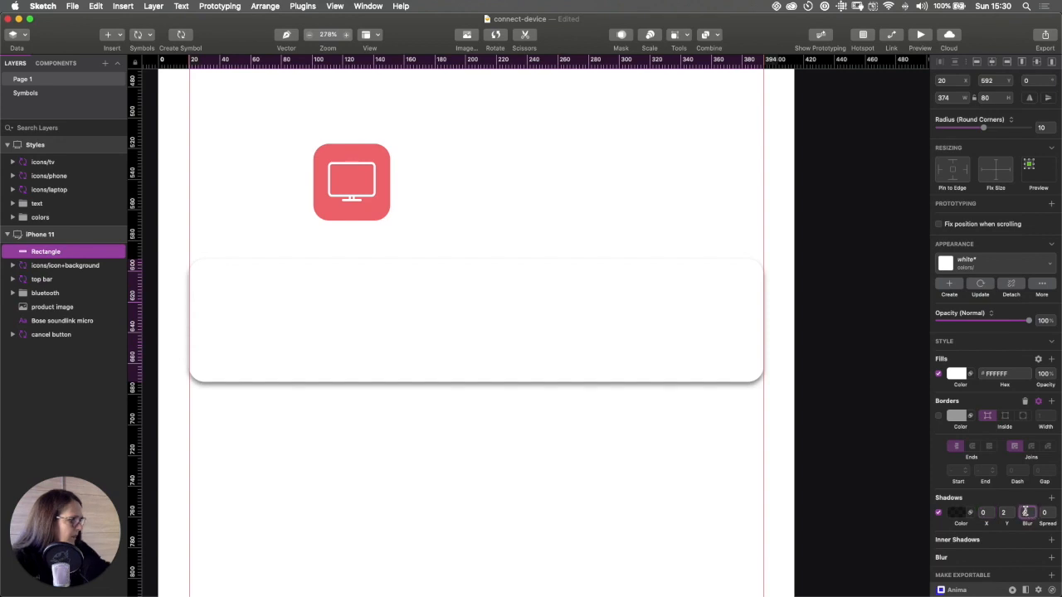
pyautogui.write('14')
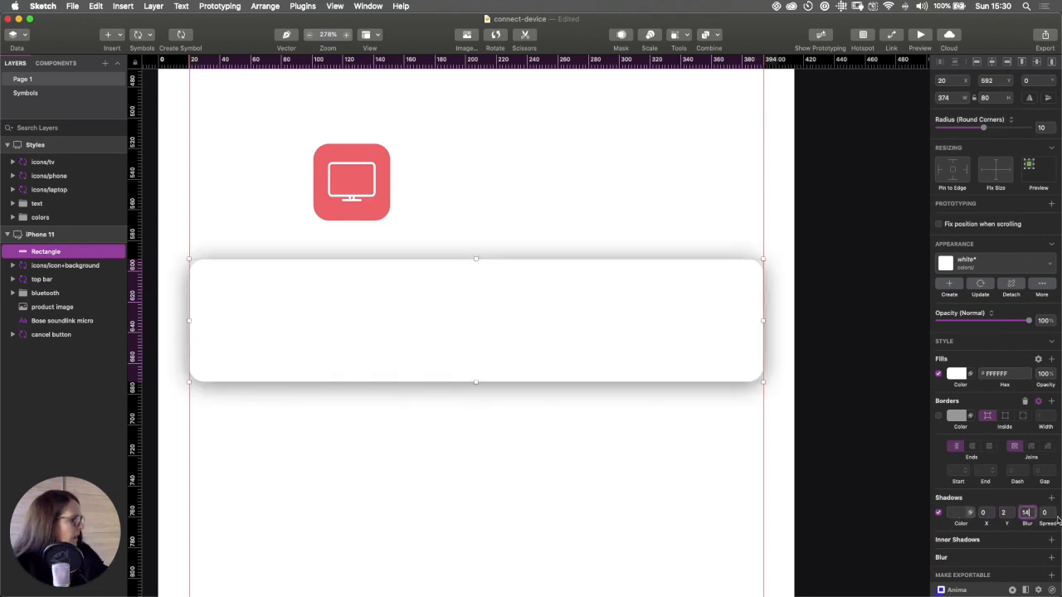
pyautogui.click(956, 513)
pyautogui.click(1042, 546)
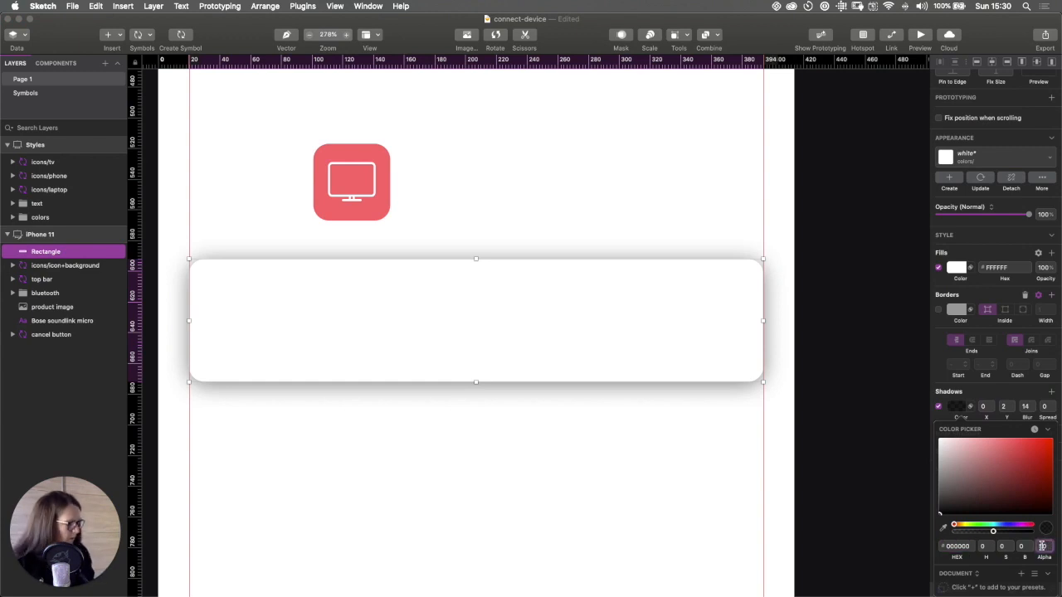
pyautogui.write('20')
pyautogui.press('Down')
pyautogui.press('Down')
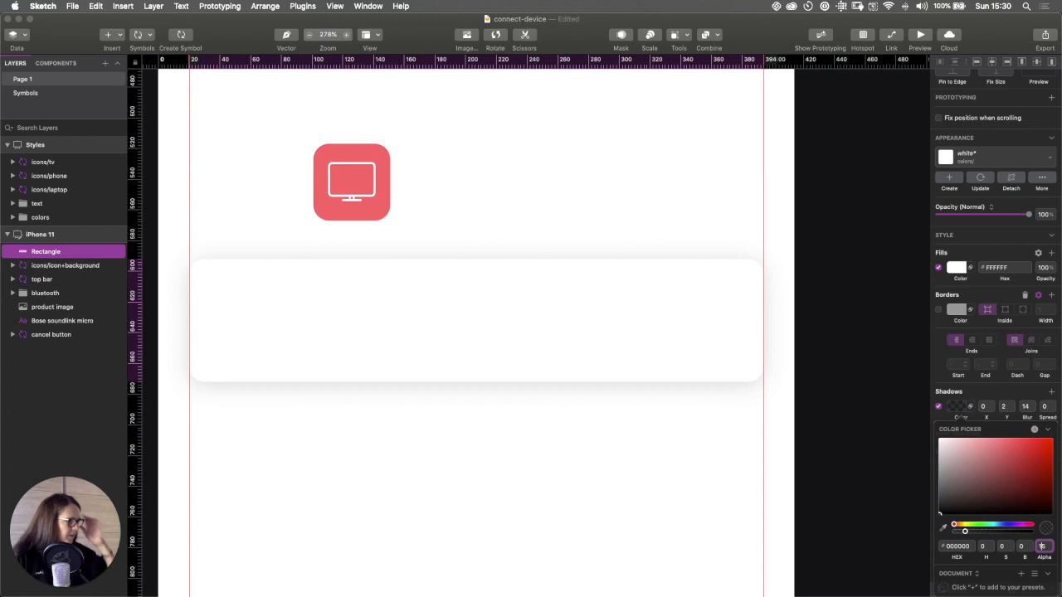
pyautogui.click(882, 359)
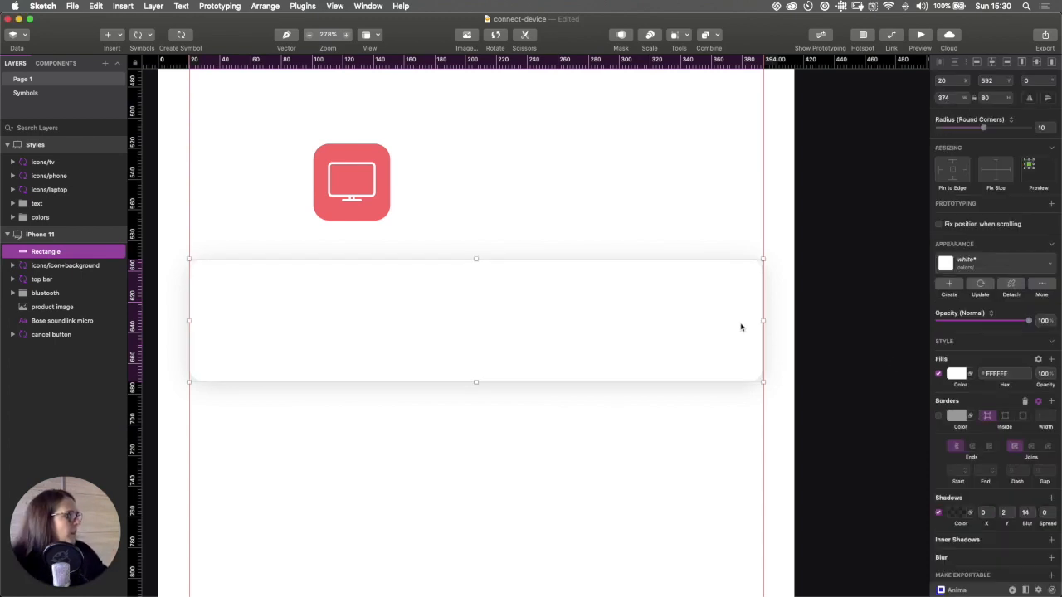
# - Save the rectangle's appearance as a new layer style named shadows/card-shadow
pyautogui.click(948, 284)
pyautogui.write('shadows/card-shadow')
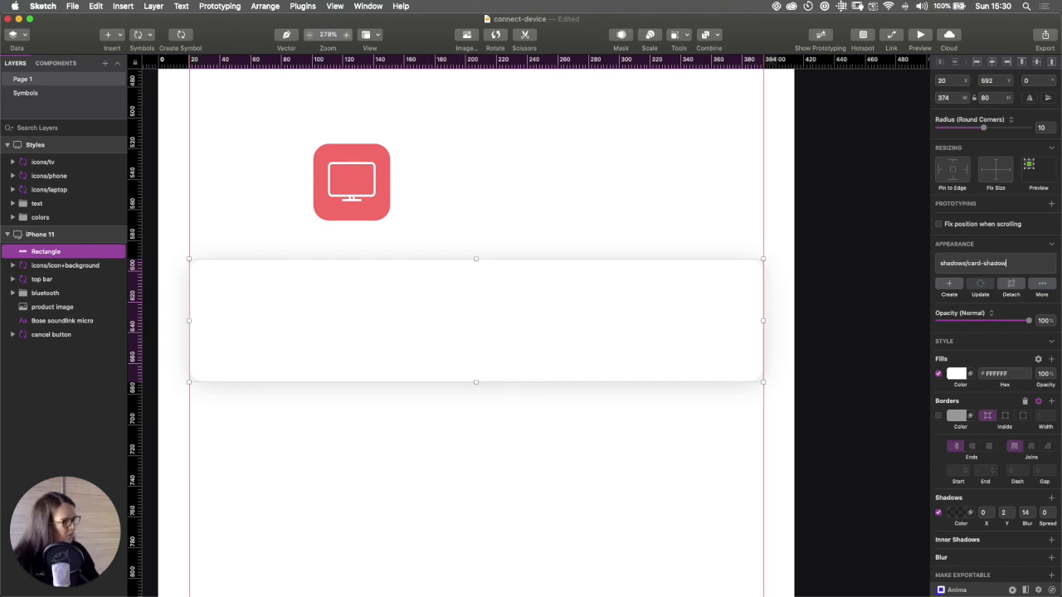
pyautogui.press('Return')
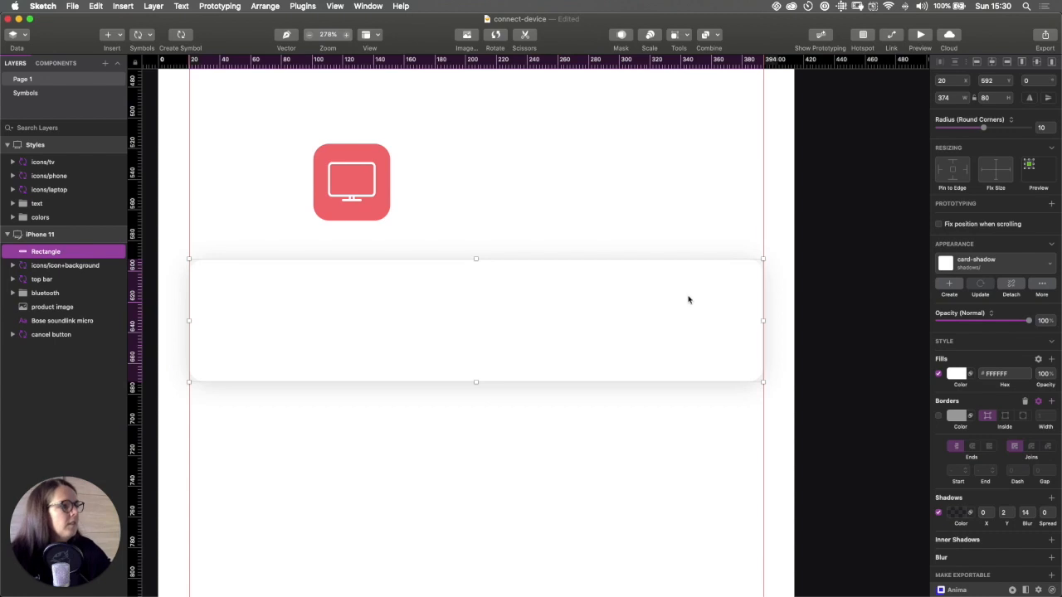
# - Move the tv icon symbol onto the left end of the card and bring it in front of the rectangle
pyautogui.click(473, 207)
pyautogui.click(369, 168)
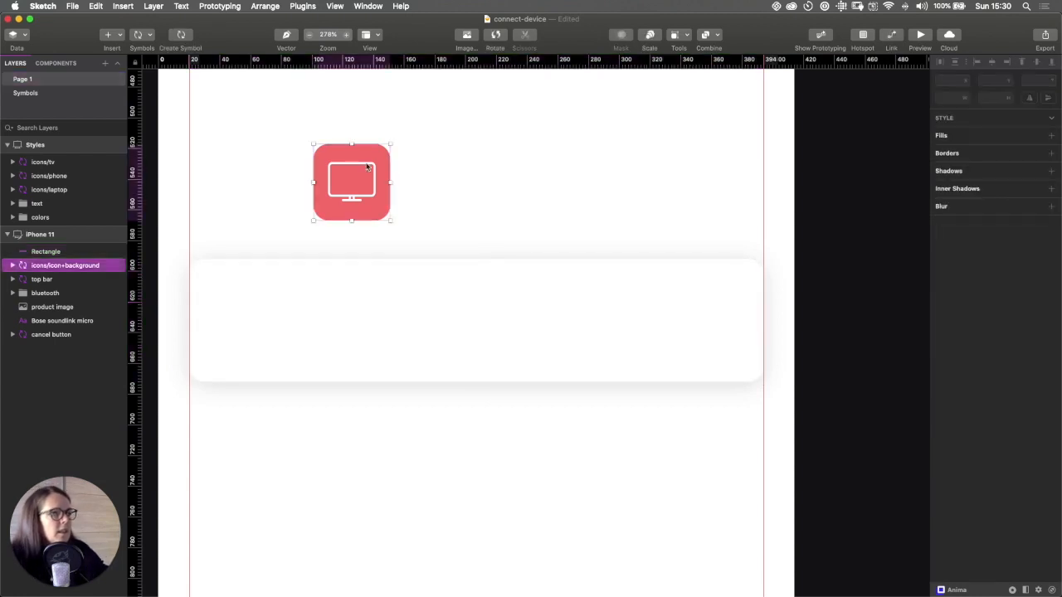
pyautogui.moveTo(369, 167); pyautogui.dragTo(262, 303)
pyautogui.press('super+alt+Up')
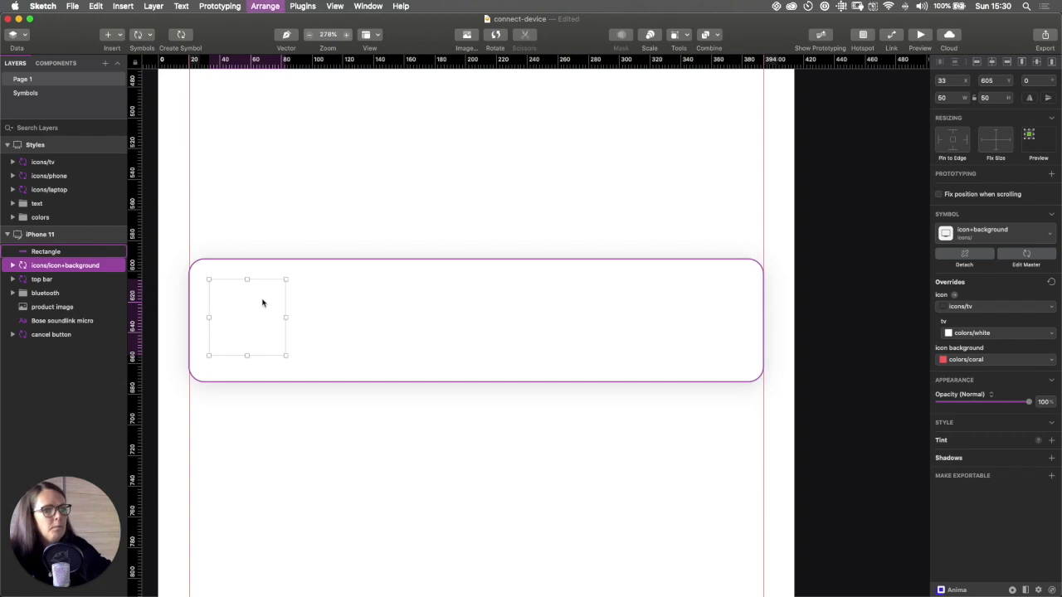
# - Centre the icon symbol vertically on the card and nudge it to X 35
pyautogui.keyDown('shift'); pyautogui.click(365, 310); pyautogui.keyUp('shift')
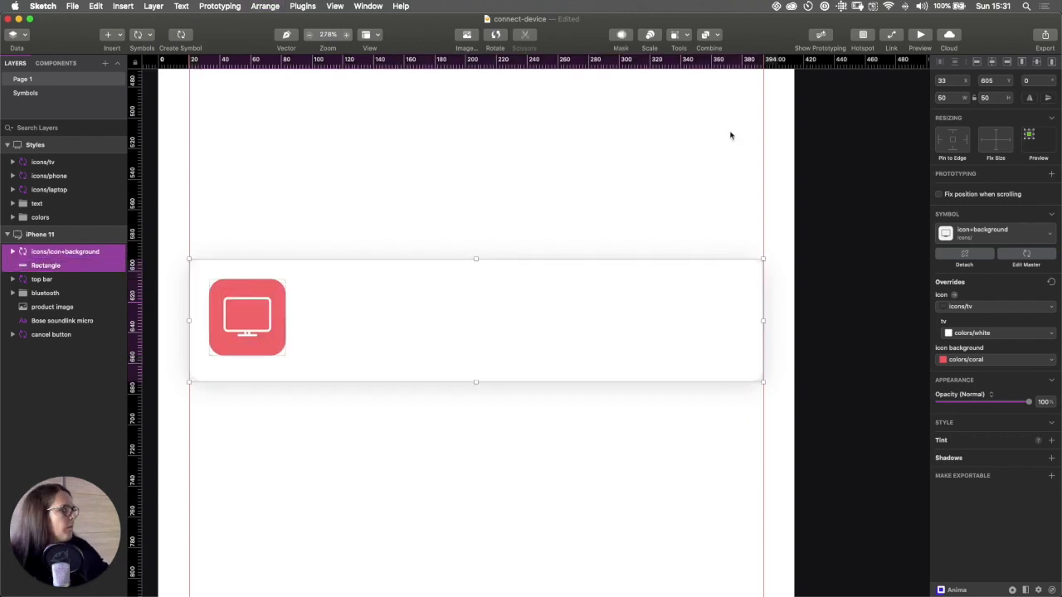
pyautogui.click(443, 237)
pyautogui.click(270, 294)
pyautogui.press('Right')
pyautogui.press('Right')
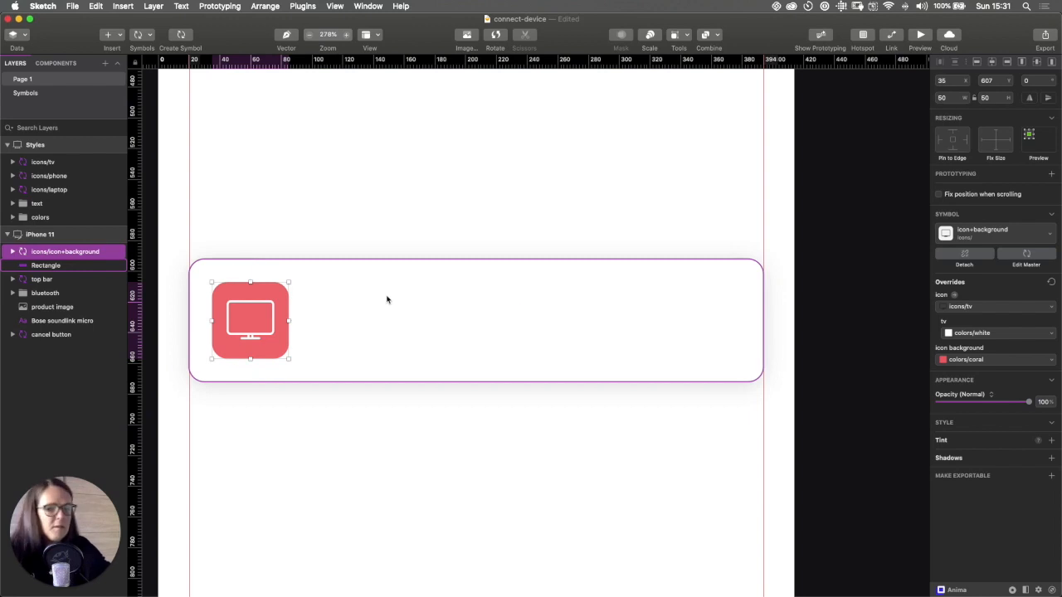
# - Add the text "Product title" and place it on the card beside the icon at X 110
pyautogui.press('t')
pyautogui.click(343, 307)
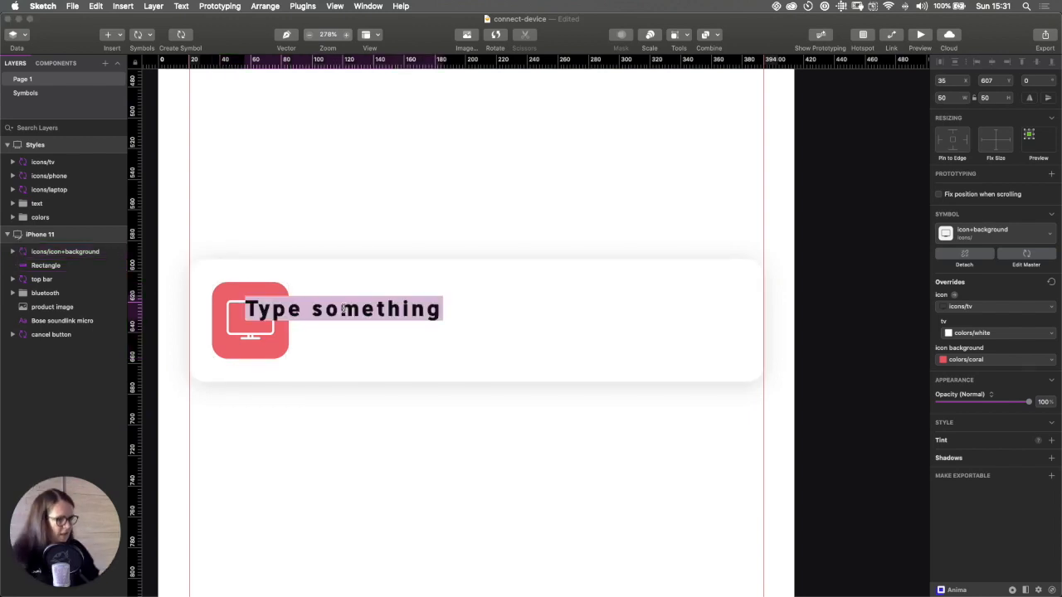
pyautogui.write('Product title')
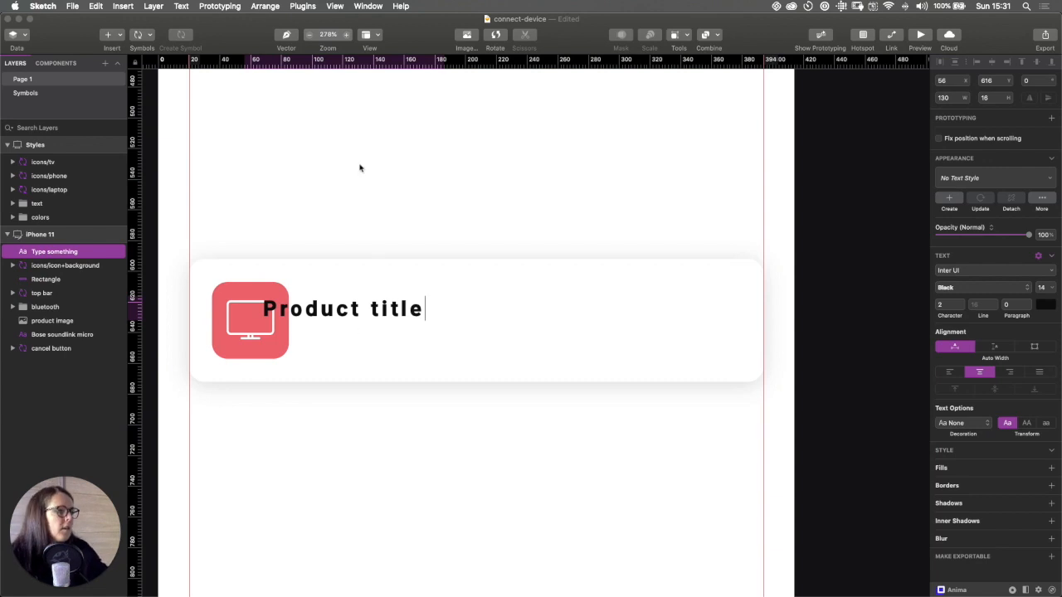
pyautogui.press('Escape')
pyautogui.moveTo(355, 308); pyautogui.dragTo(418, 308)
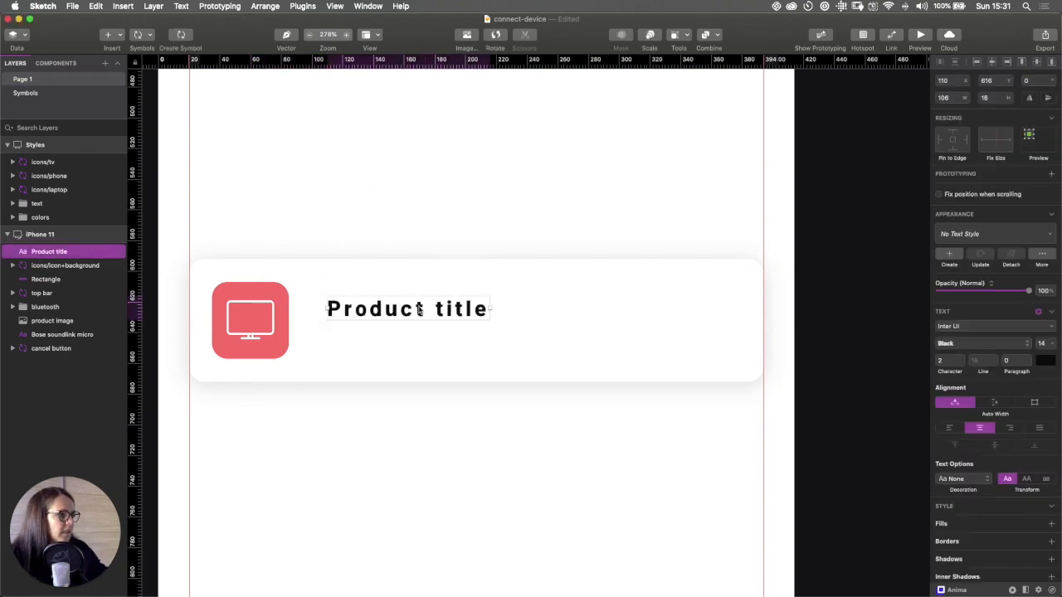
# - Apply the body copy/normal text style to the product title and centre it vertically on the card at Y 622
pyautogui.click(957, 234)
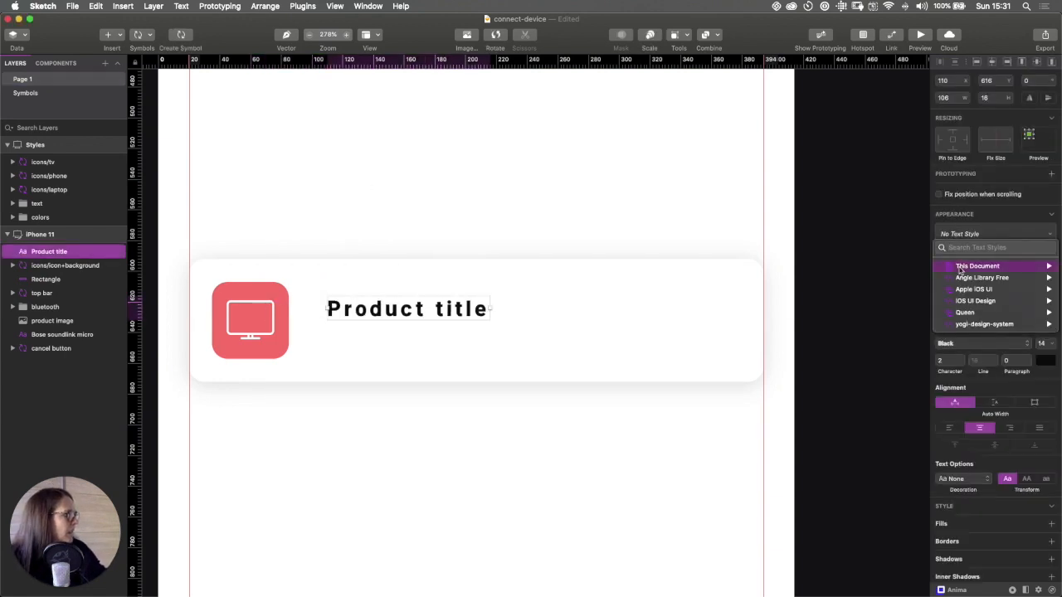
pyautogui.moveTo(959, 268)
pyautogui.moveTo(882, 268)
pyautogui.click(678, 269)
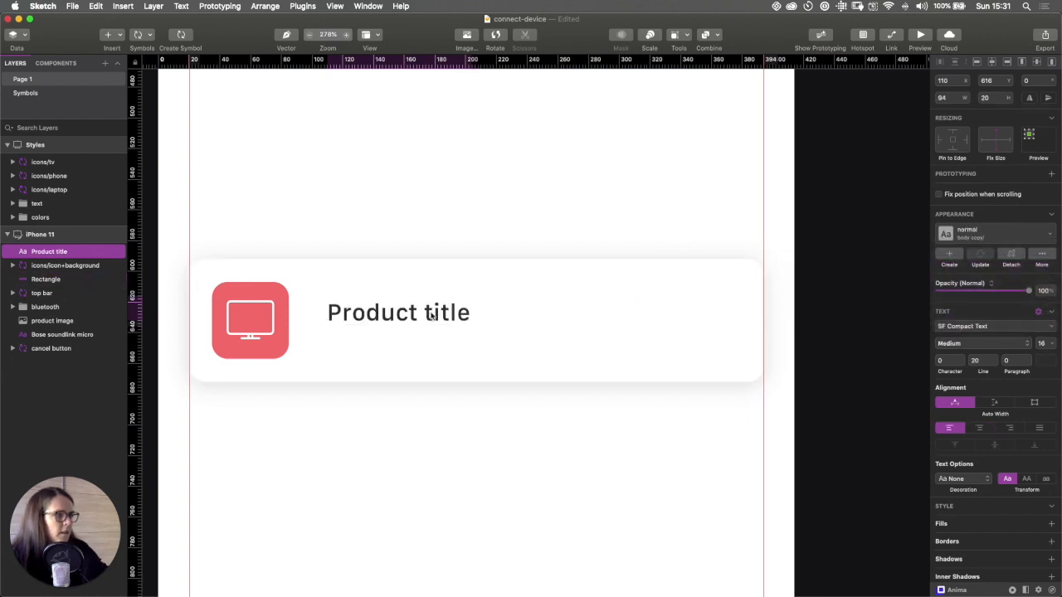
pyautogui.moveTo(422, 313); pyautogui.dragTo(414, 323)
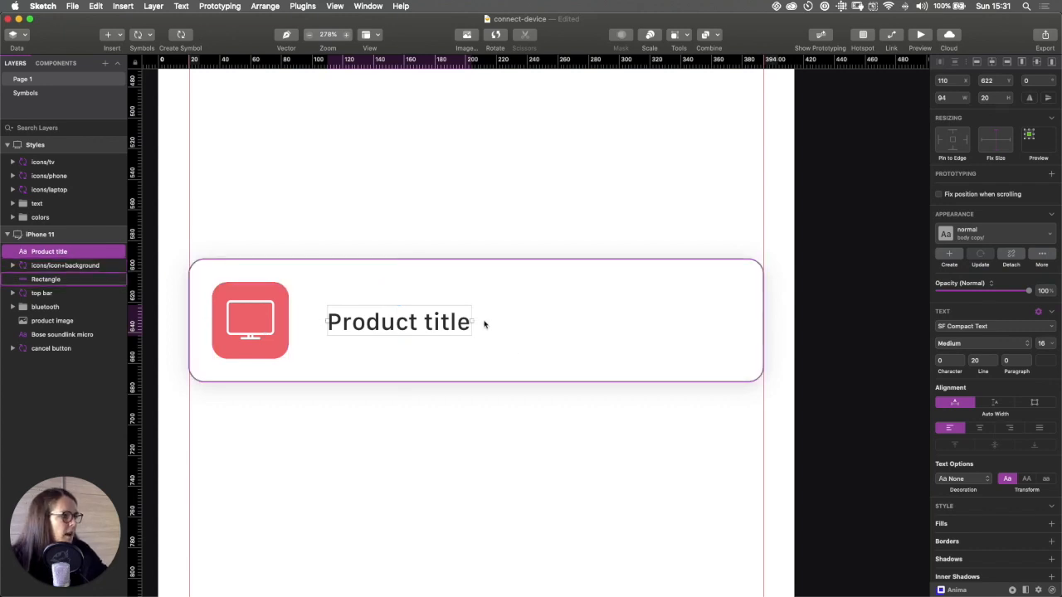
# - Extend the product title's text box to the card's right edge, and reduce its width by 15 to 269
pyautogui.moveTo(473, 321); pyautogui.dragTo(763, 322)
pyautogui.click(954, 98)
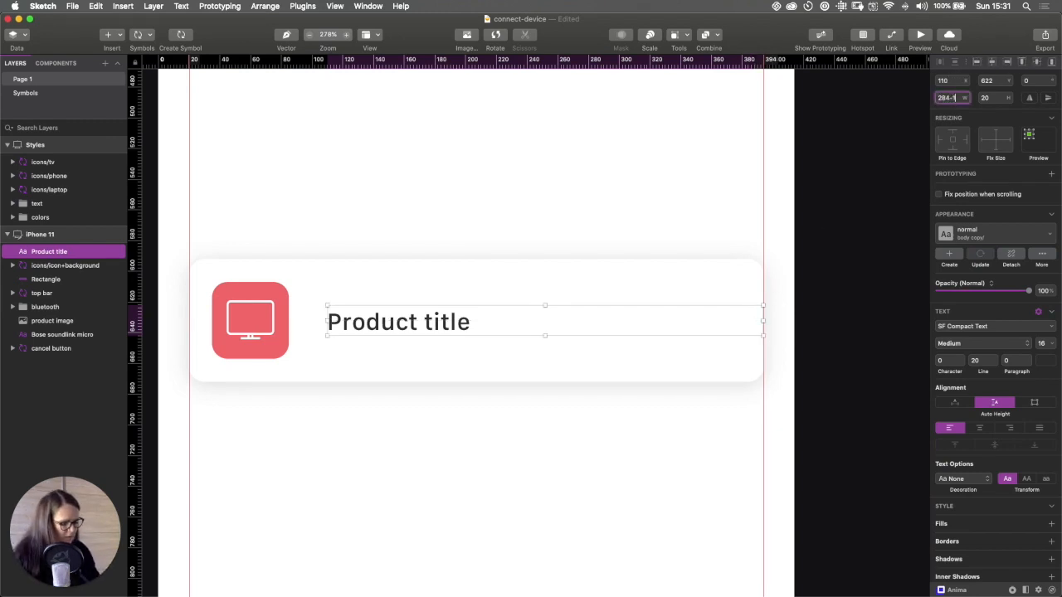
pyautogui.press('Return')
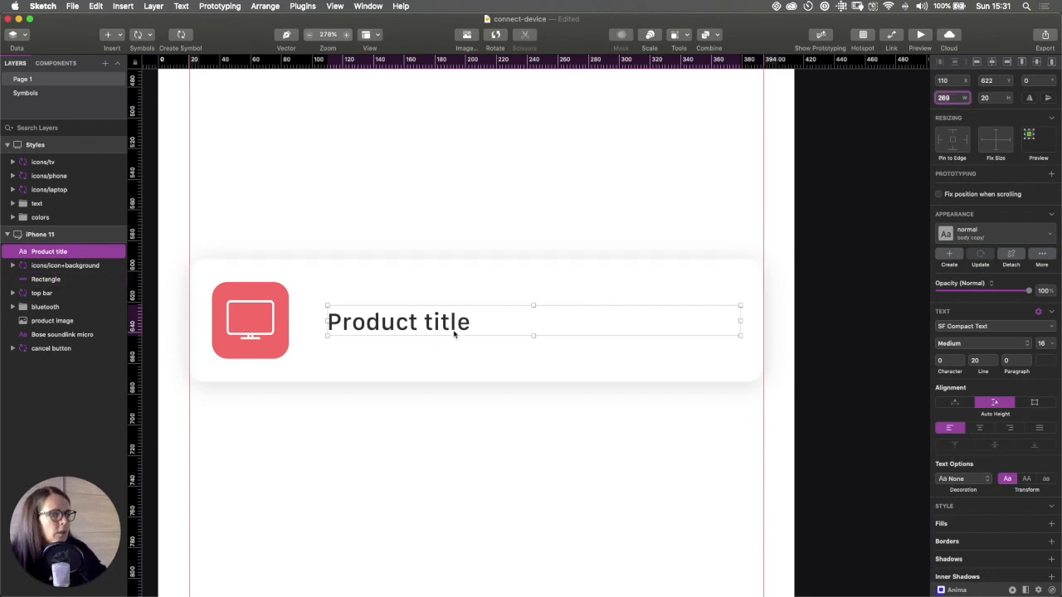
# - Rename the icon symbol's layer to "icon + bg"
pyautogui.click(233, 304)
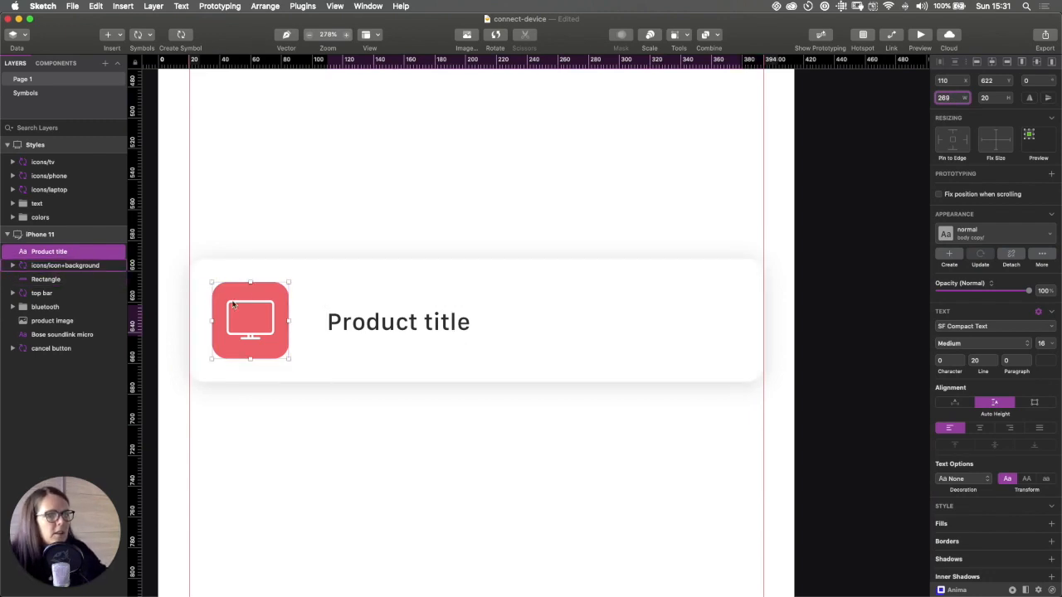
pyautogui.doubleClick(78, 266)
pyautogui.write('icon')
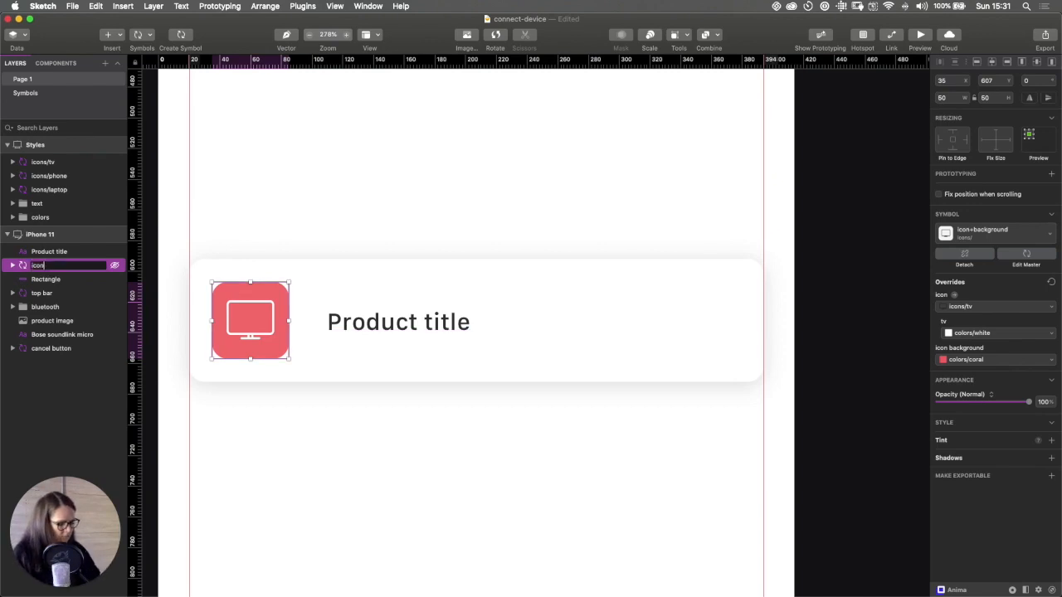
pyautogui.write(' + bg')
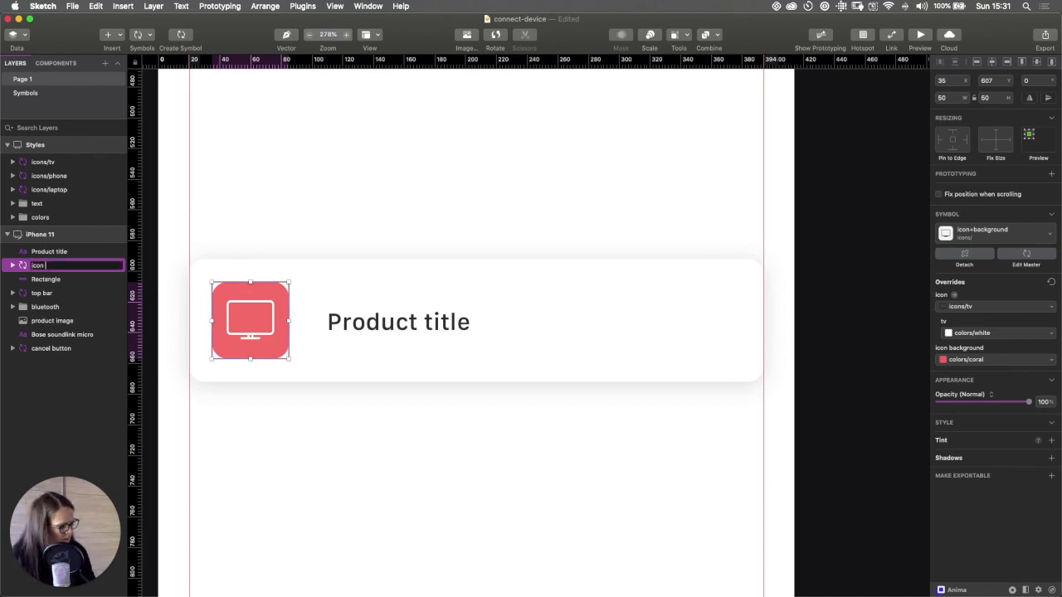
pyautogui.press('Return')
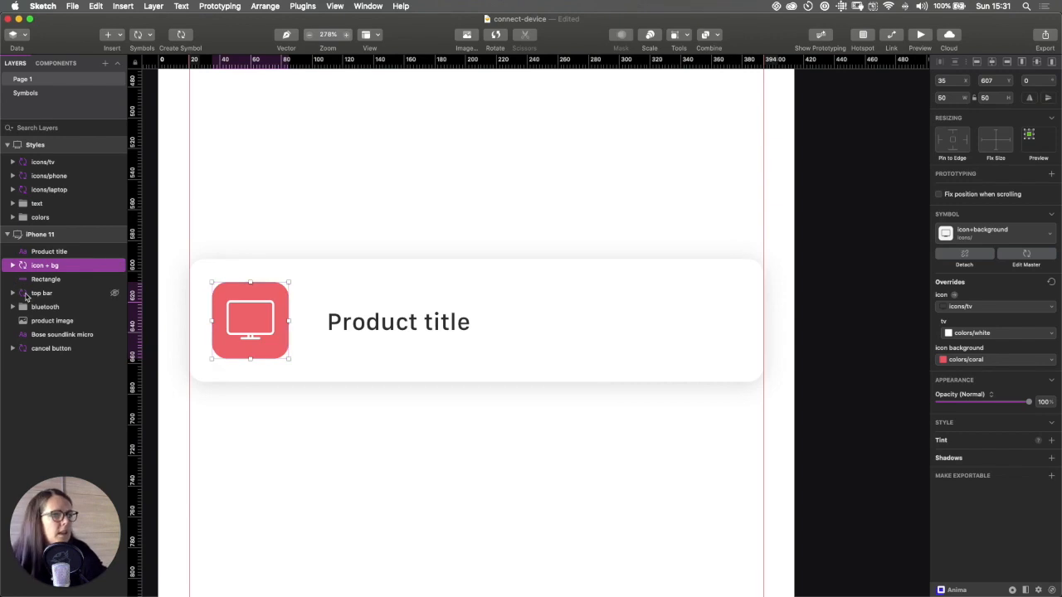
# - Rename the card's rectangle layer to "card bg"
pyautogui.click(354, 291)
pyautogui.press('super+r')
pyautogui.write('card bg')
pyautogui.press('Return')
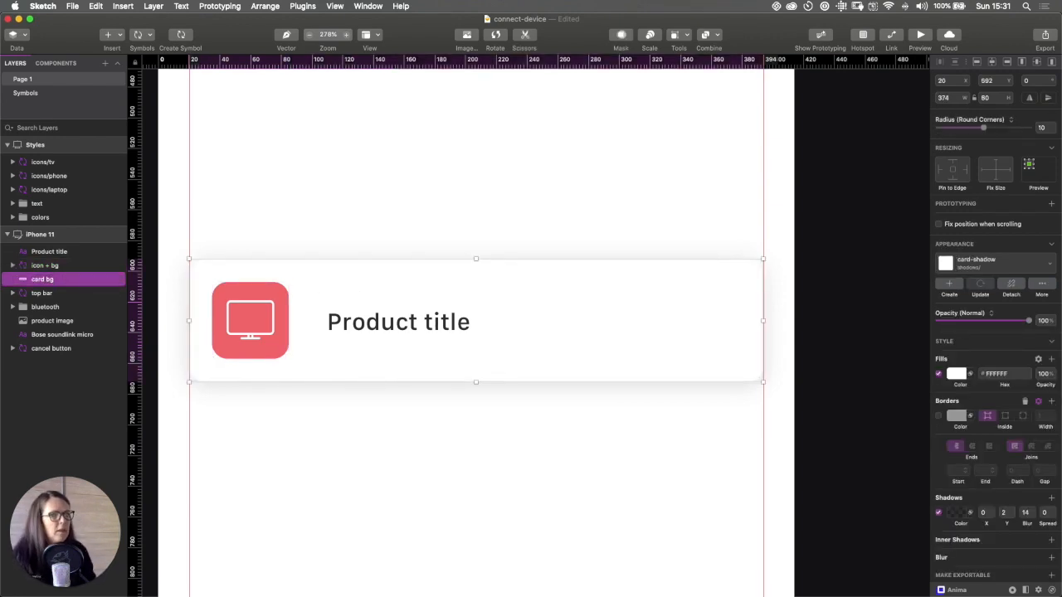
# - Create a symbol named "cards/card small" from the product title, icon and card background, with no layout
pyautogui.moveTo(223, 240); pyautogui.dragTo(451, 373)
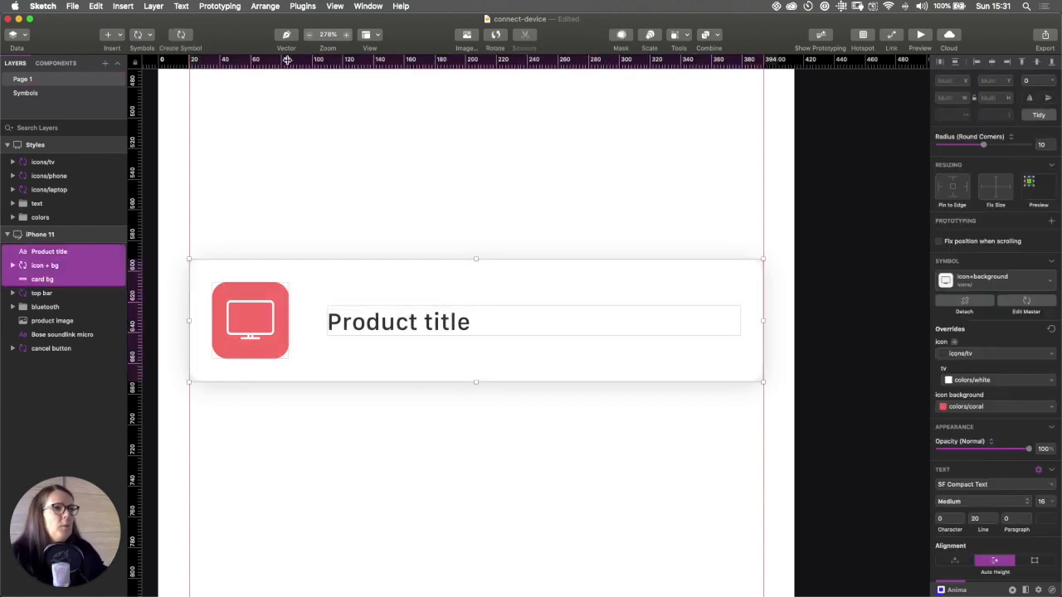
pyautogui.click(181, 37)
pyautogui.write('c')
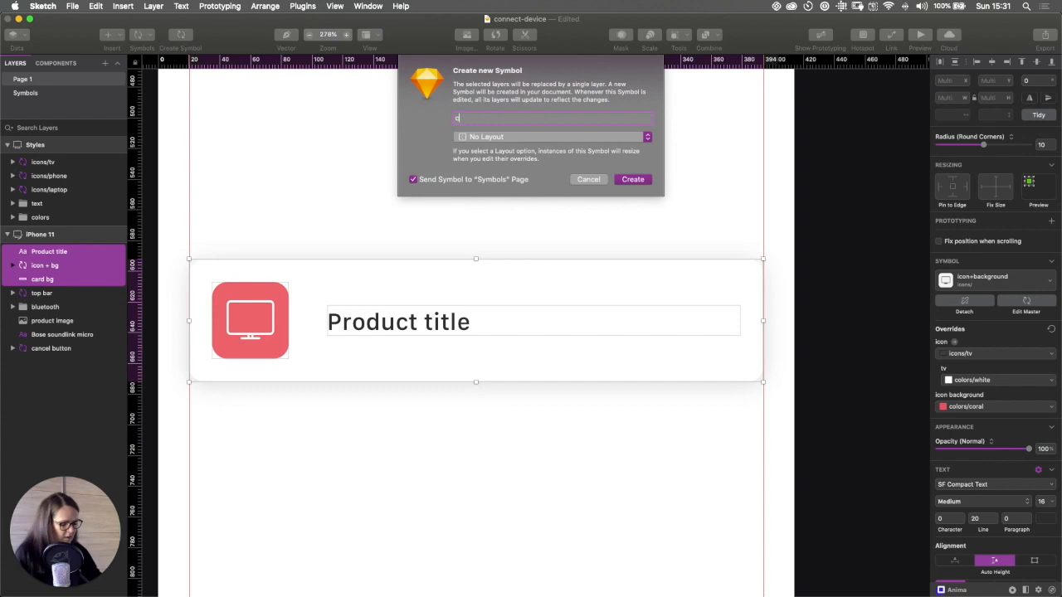
pyautogui.write('ards/card small')
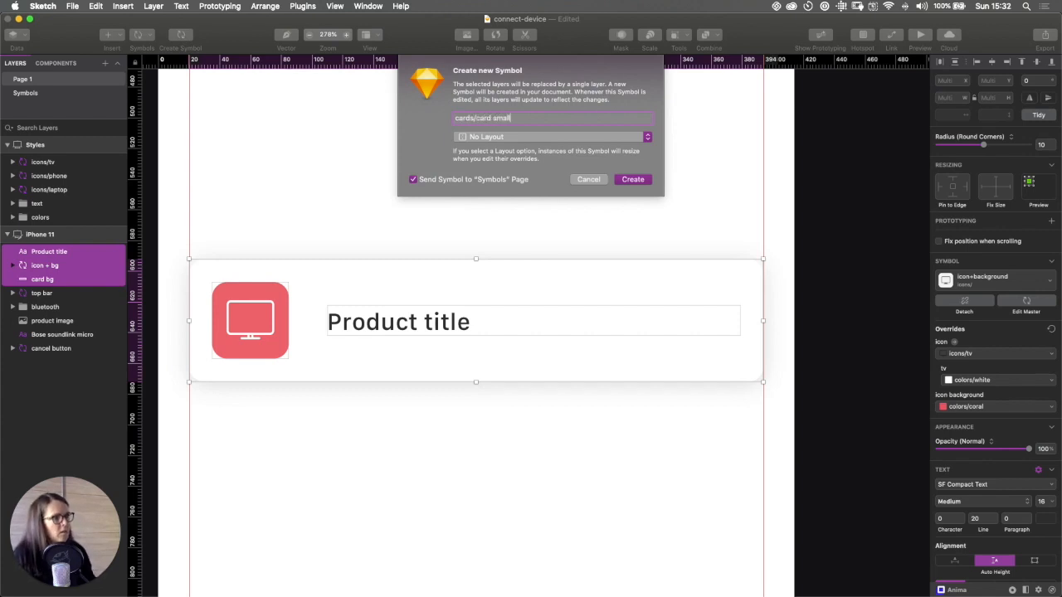
pyautogui.press('Return')
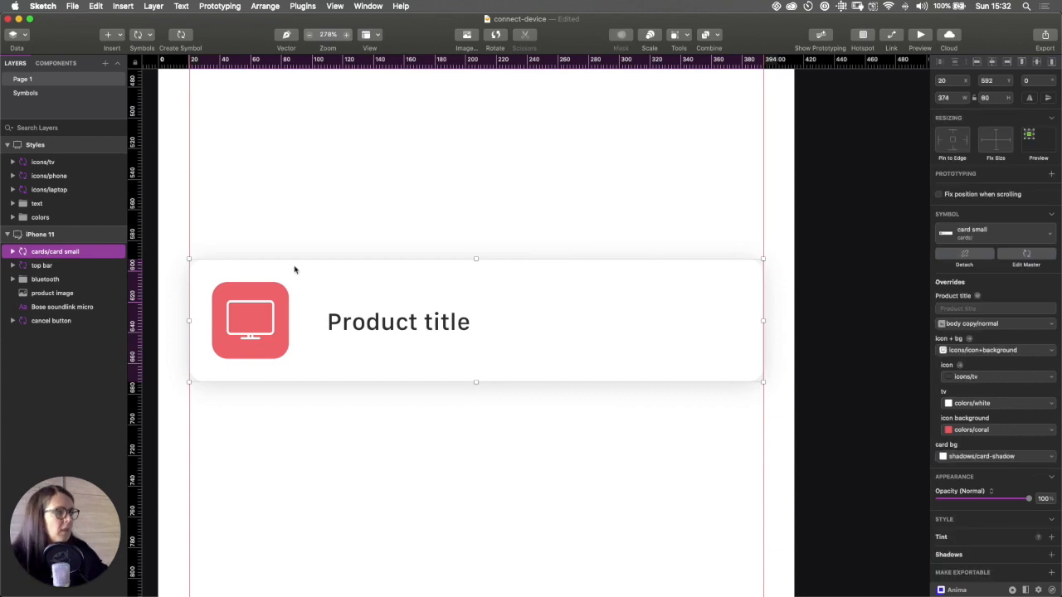
# - Move the card symbol up below the Bose Soundlink Micro title, to about Y 515
pyautogui.scroll(-5, 294, 269)
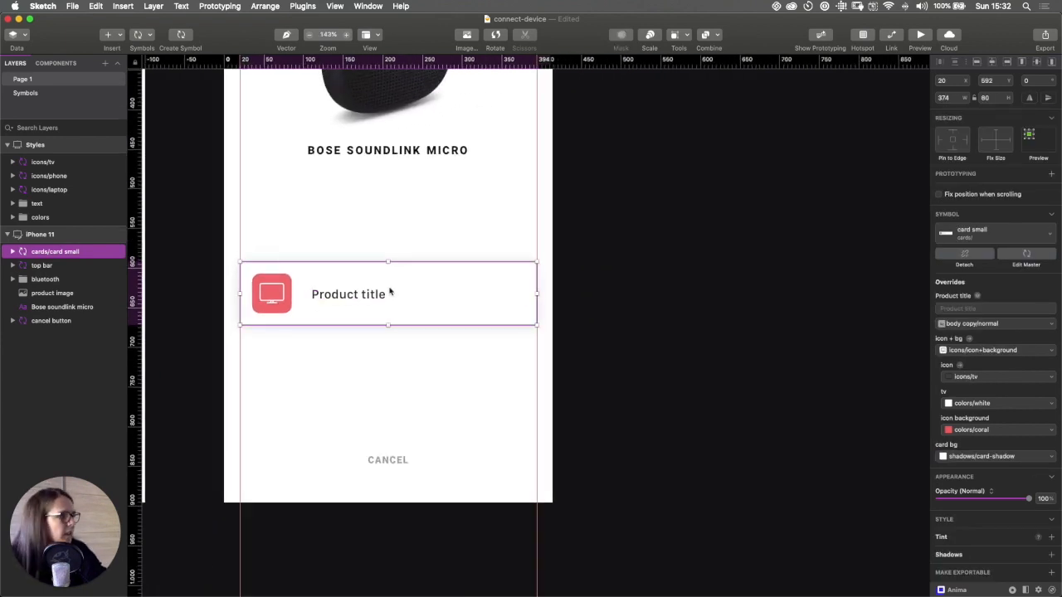
pyautogui.moveTo(390, 280); pyautogui.dragTo(396, 230)
pyautogui.doubleClick(392, 233)
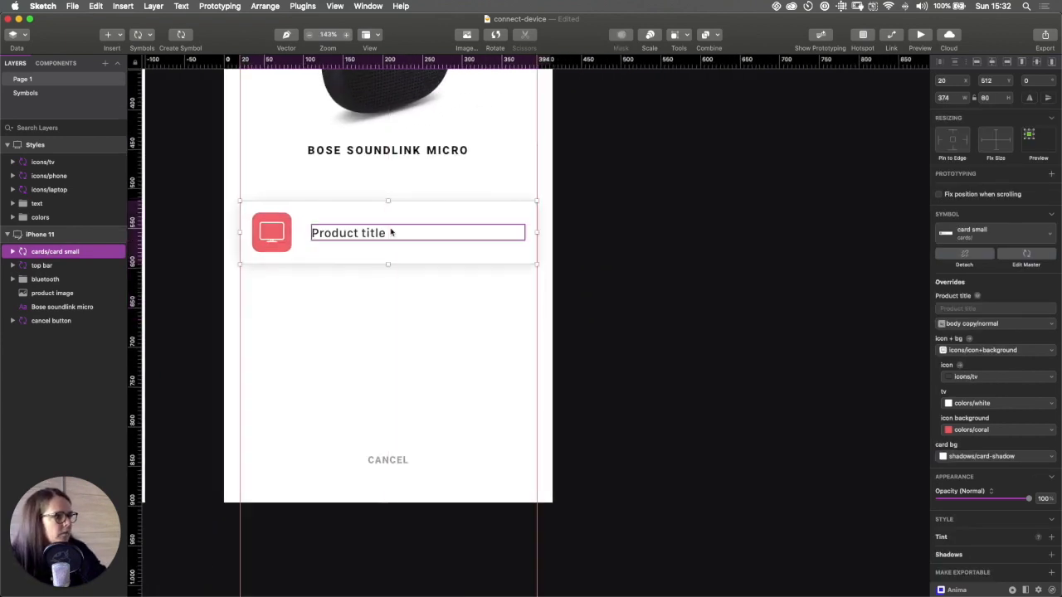
# - Override the card's product title with "Samsung SmartTV 7 series"
pyautogui.click(971, 309)
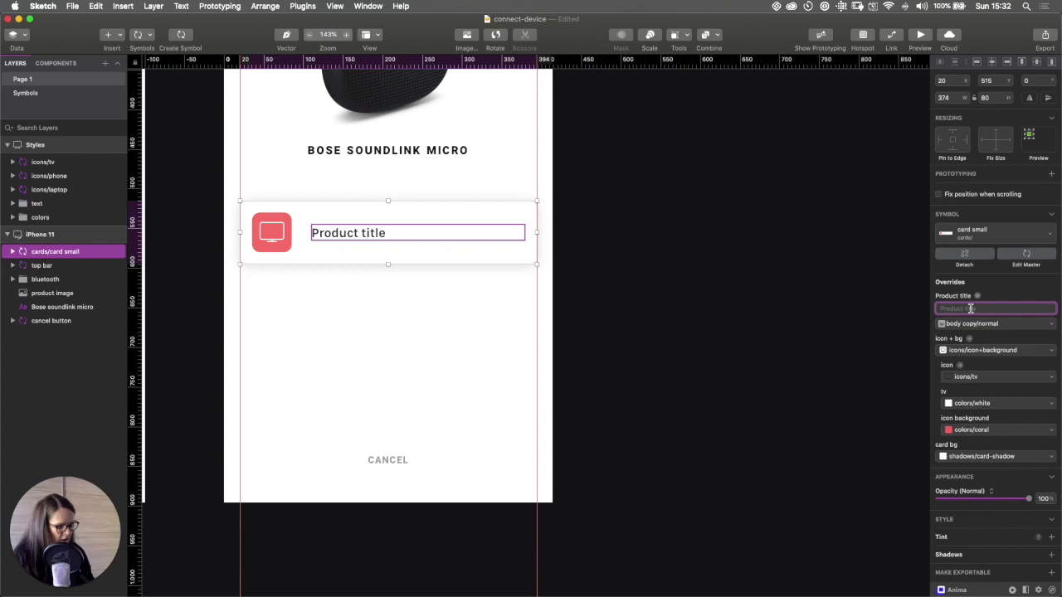
pyautogui.write('Samsung SmartTV ')
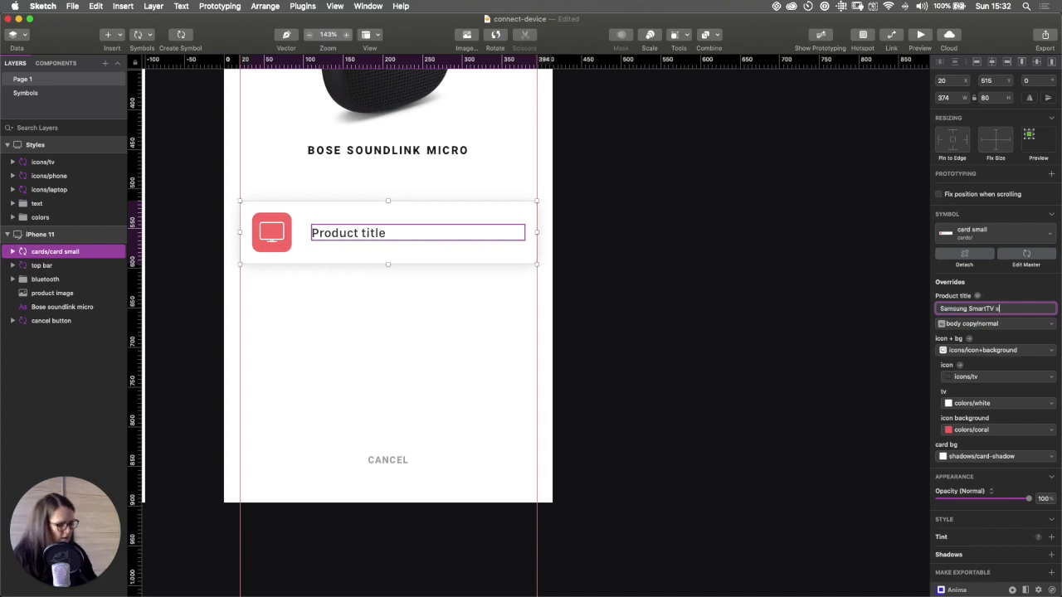
pyautogui.write('7 series')
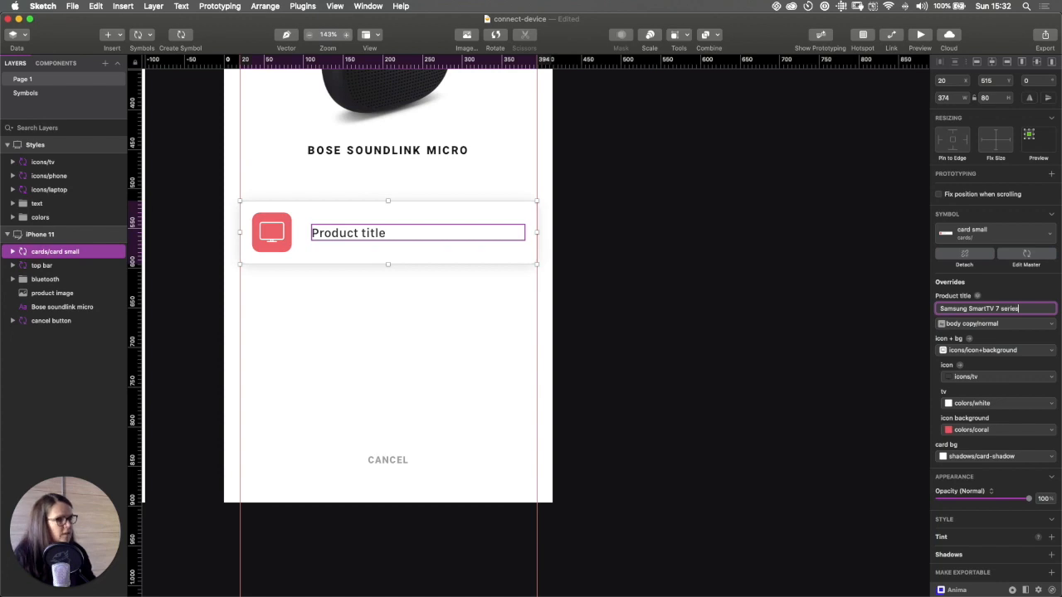
pyautogui.press('Return')
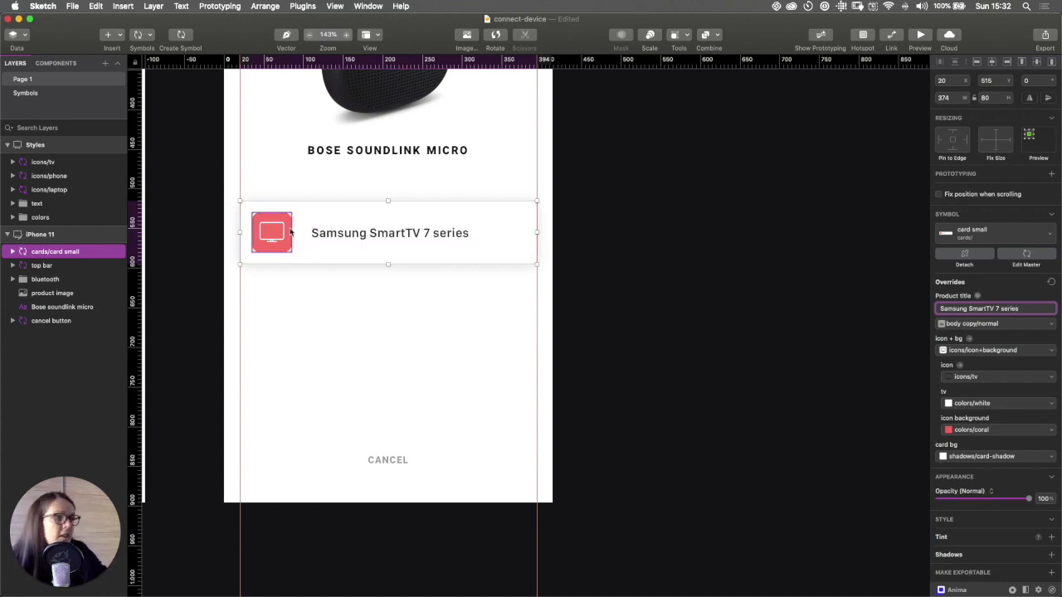
# - Duplicate the Samsung card straight below itself, placing the copy at Y 615
pyautogui.moveTo(361, 252); pyautogui.dragTo(360, 313)
pyautogui.hotkey('shift', 'Down')
pyautogui.hotkey('shift', 'Down')
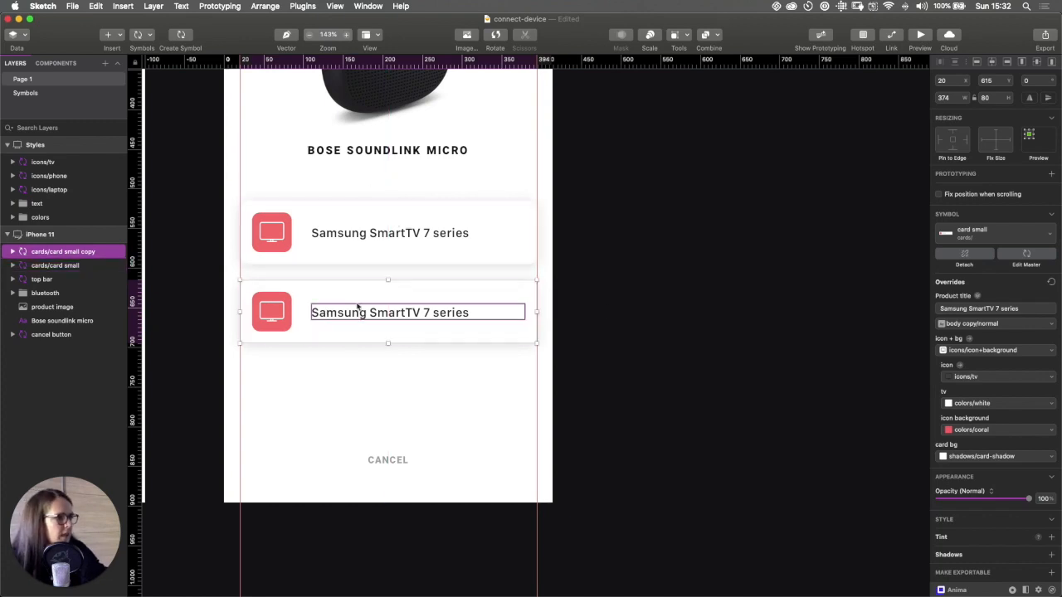
# - Override the second card's product title with "iPhone 11 Pro" and swap its icon to icons/phone
pyautogui.click(1017, 307)
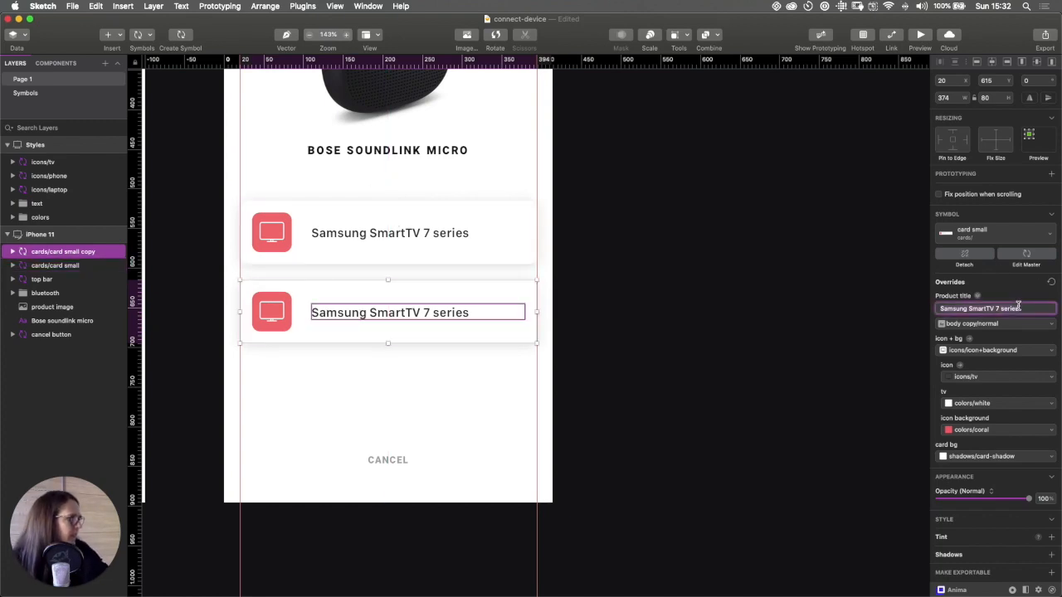
pyautogui.write('iPho')
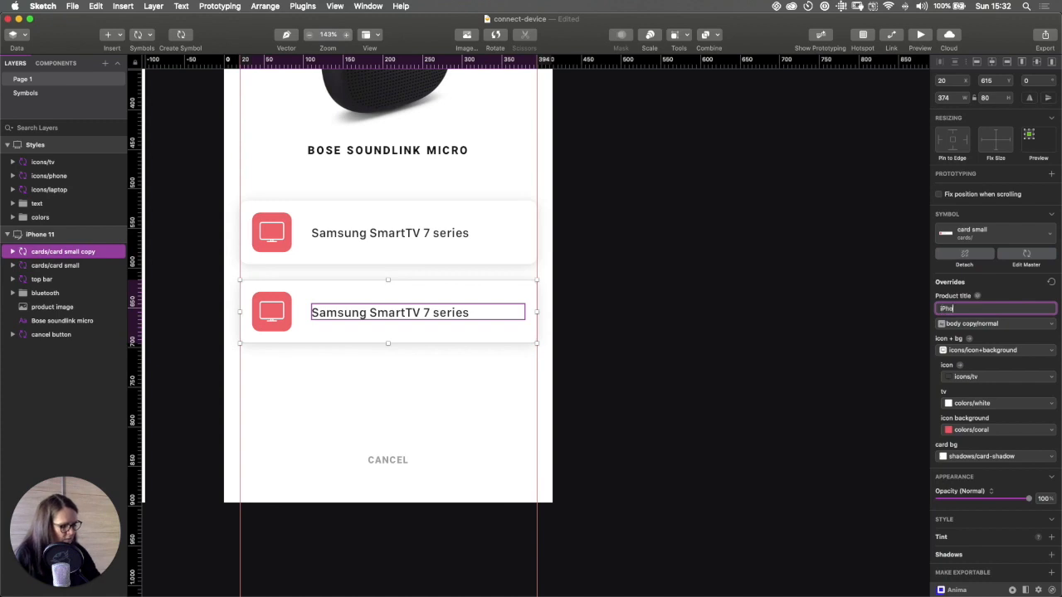
pyautogui.write('ne 11 Pro')
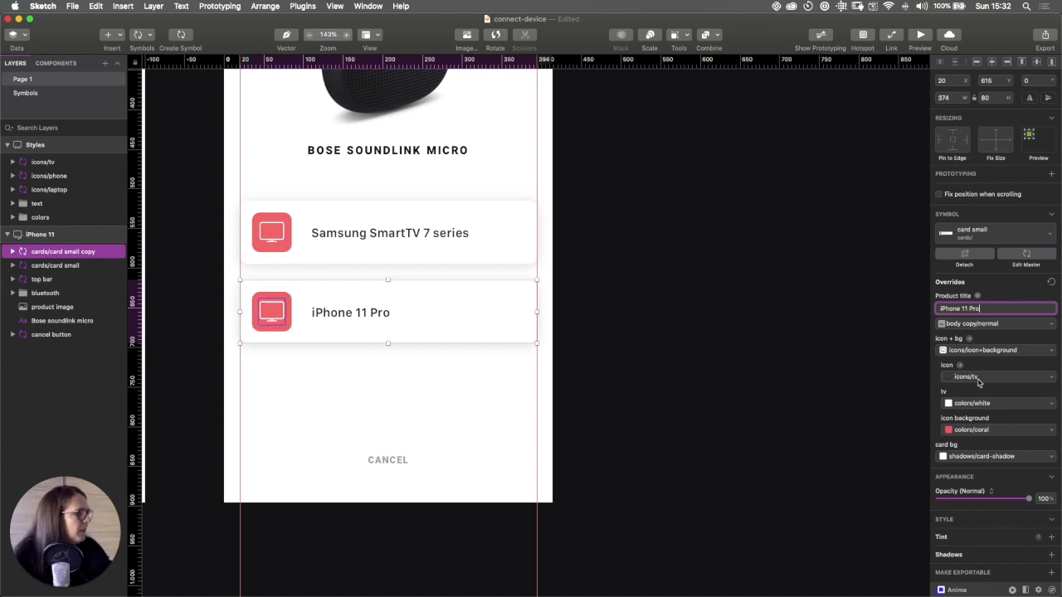
pyautogui.click(978, 378)
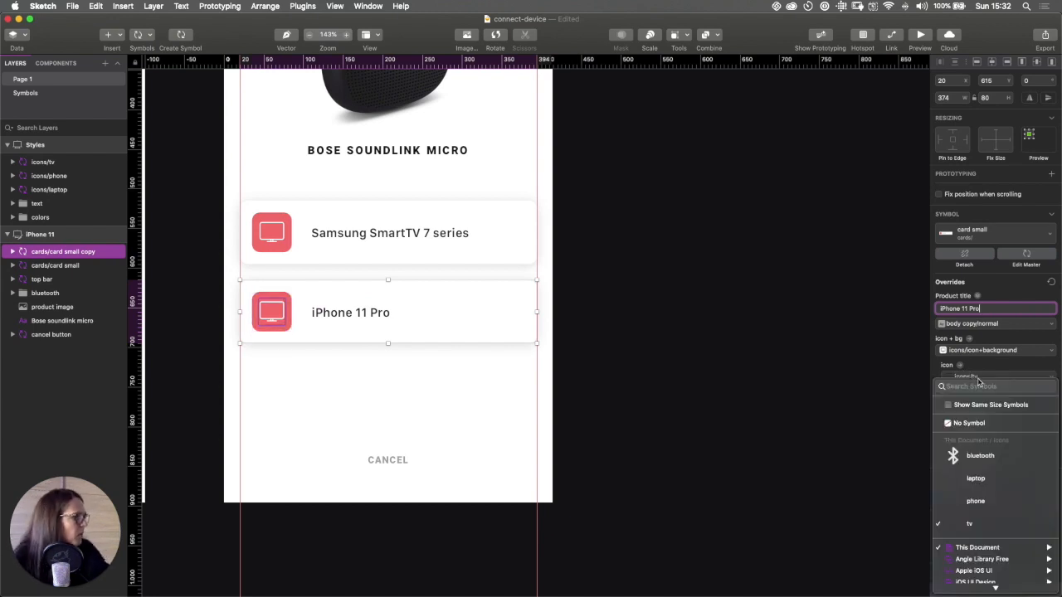
pyautogui.click(975, 502)
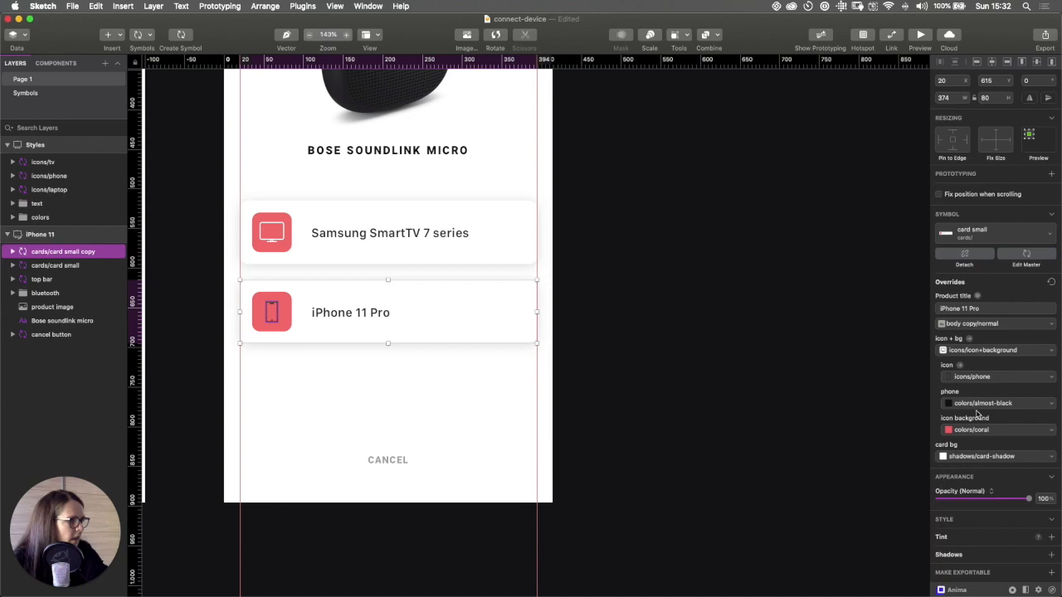
# - Set the iPhone card's phone icon to the white colour style and its icon background to teal
pyautogui.click(994, 405)
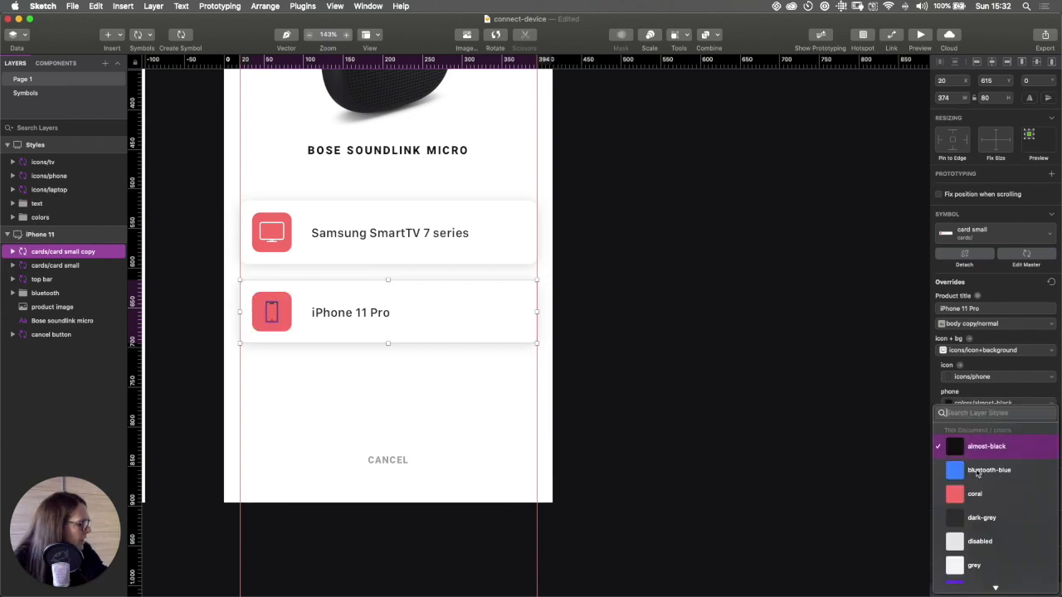
pyautogui.moveTo(980, 585)
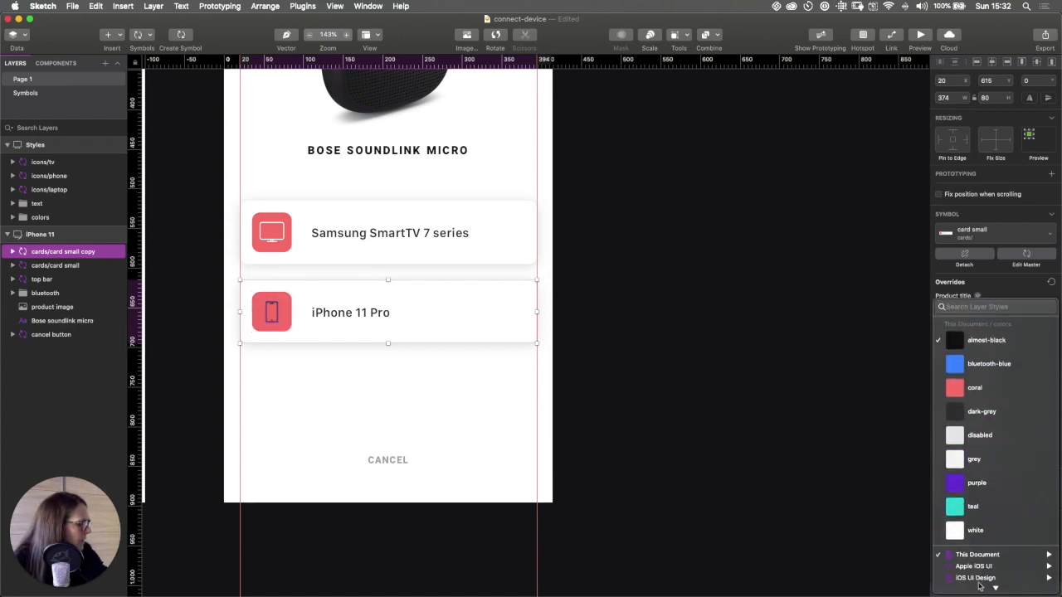
pyautogui.click(977, 533)
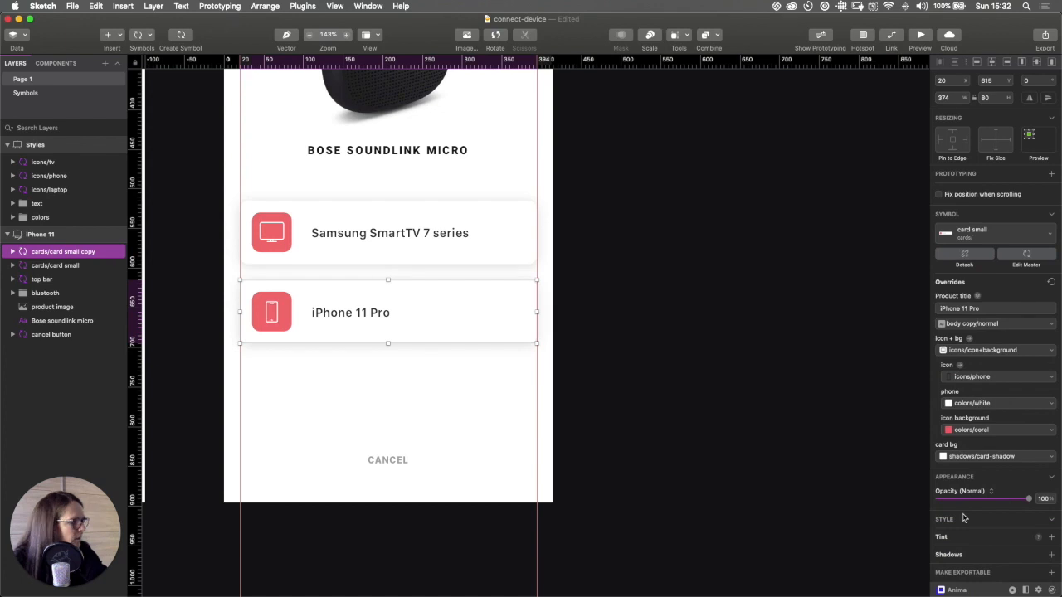
pyautogui.click(975, 429)
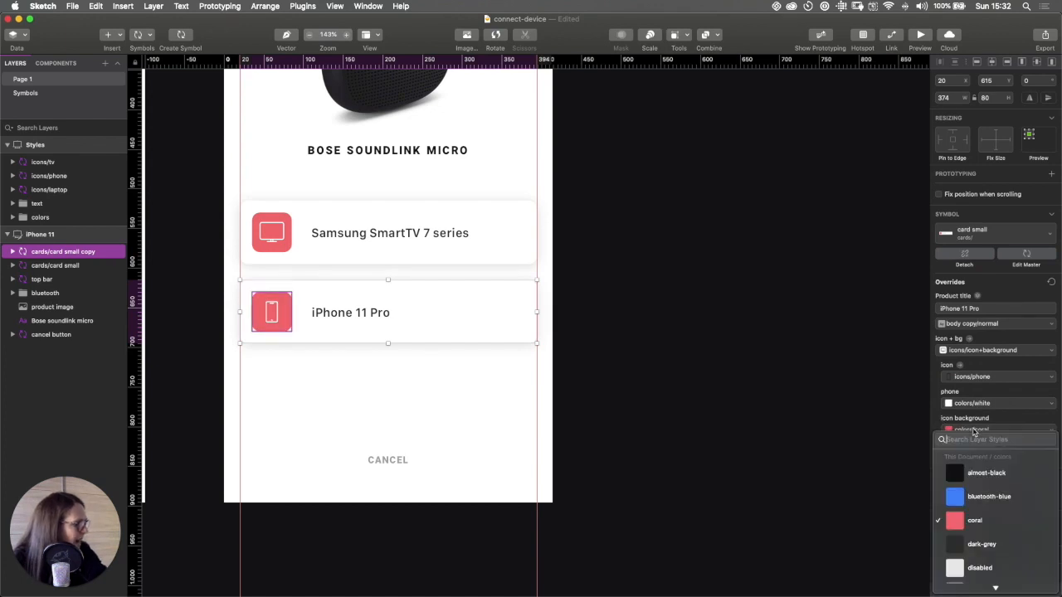
pyautogui.moveTo(982, 581)
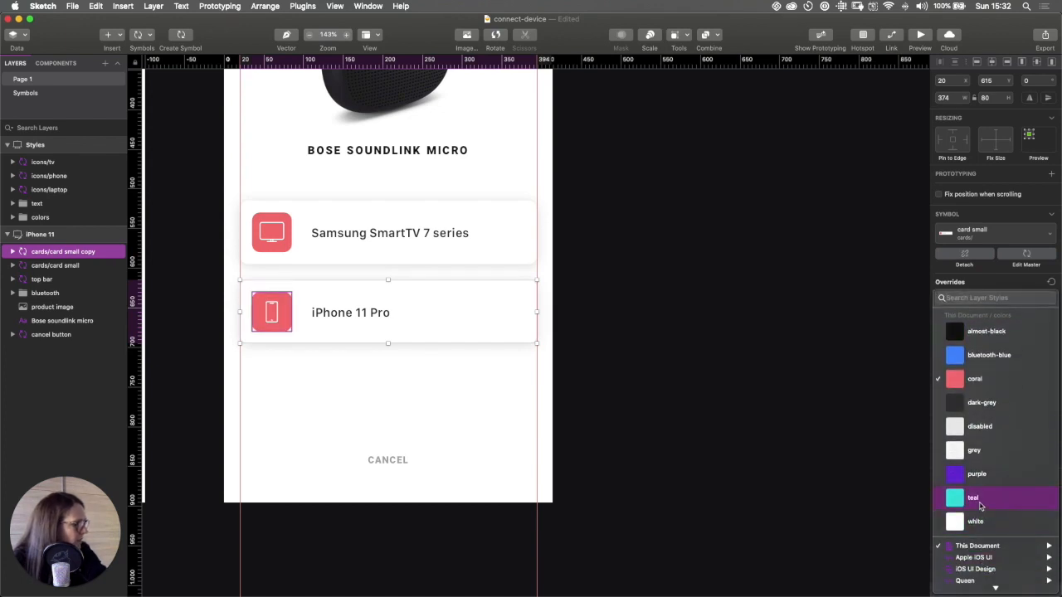
pyautogui.click(981, 506)
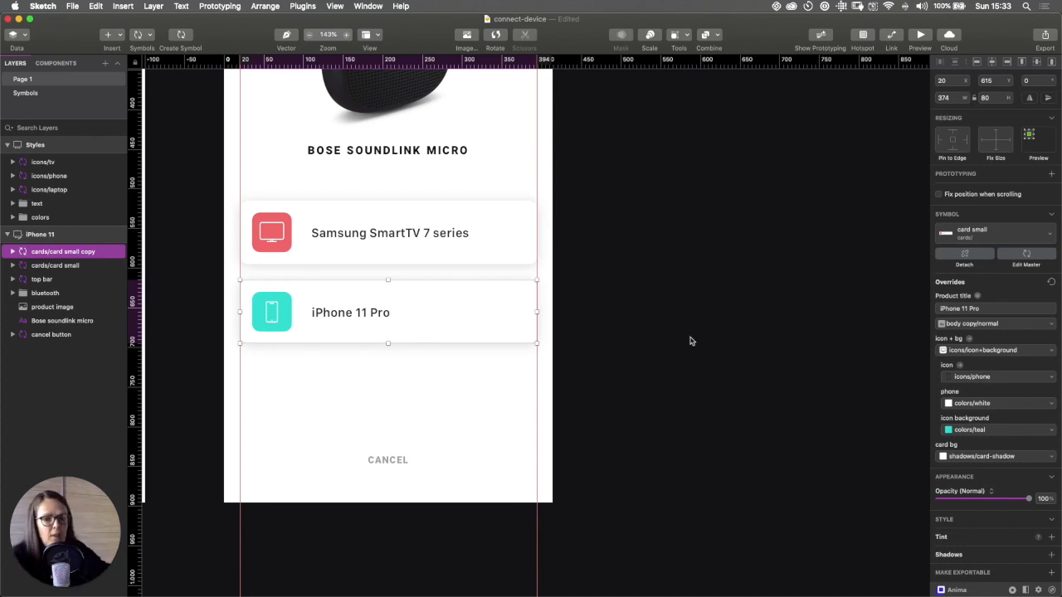
# - Duplicate the iPhone card below itself at Y 715 and override the copy's product title with "Macbook Pro"
pyautogui.moveTo(468, 328); pyautogui.dragTo(462, 407)
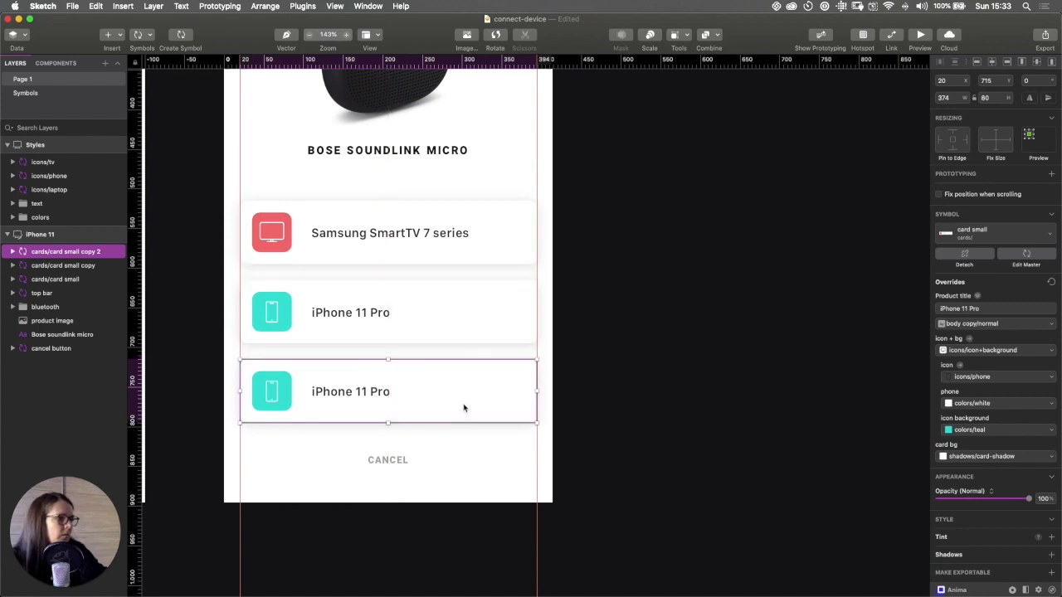
pyautogui.click(1007, 307)
pyautogui.press('super+a')
pyautogui.write('Macbook Pro')
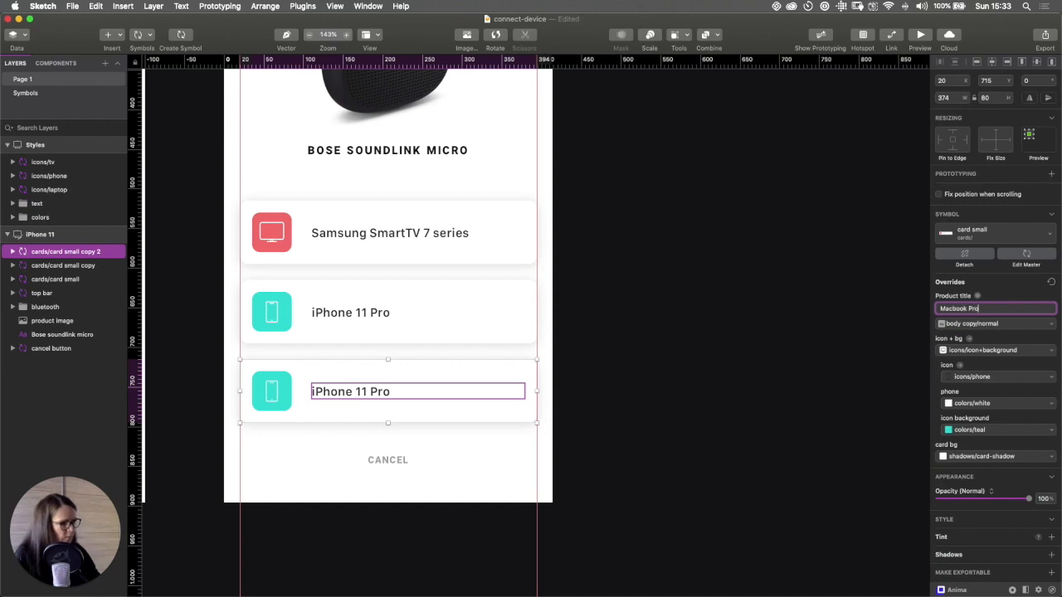
pyautogui.press('Return')
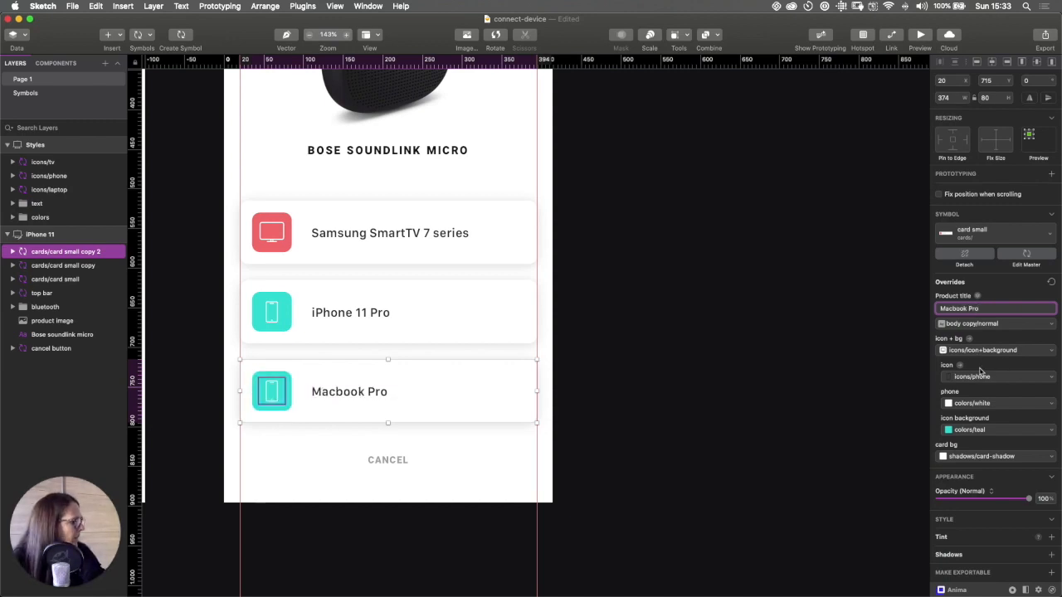
# - Swap the Macbook Pro card's icon to icons/laptop and set its icon background to purple
pyautogui.click(977, 378)
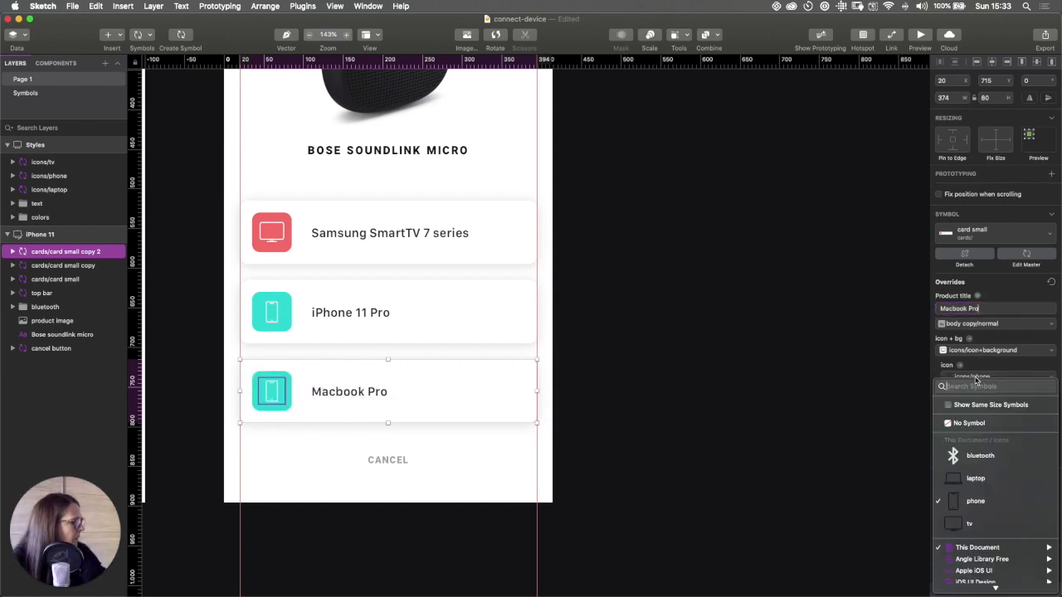
pyautogui.click(993, 479)
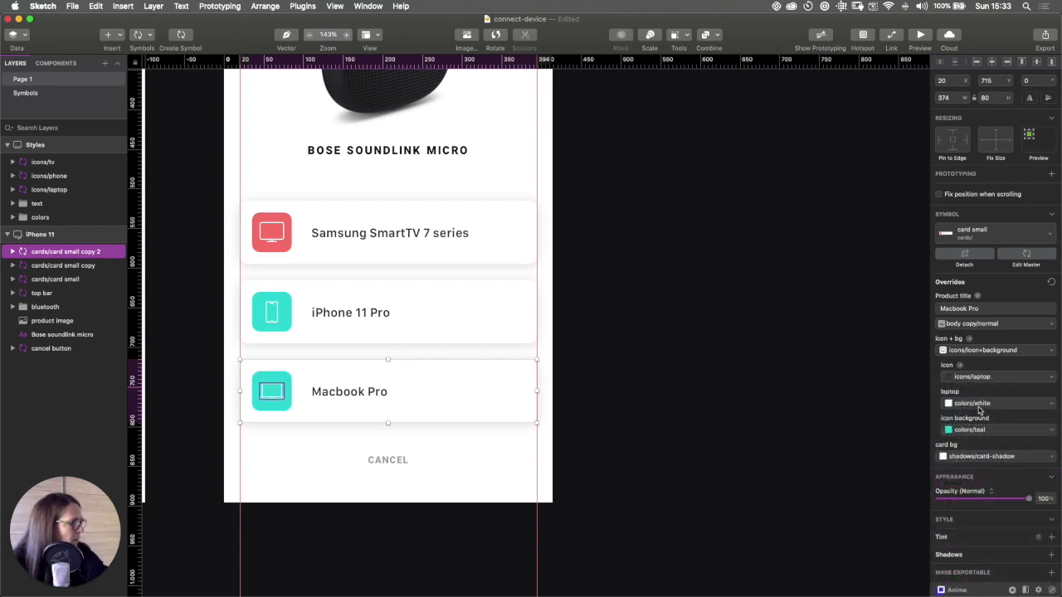
pyautogui.click(985, 430)
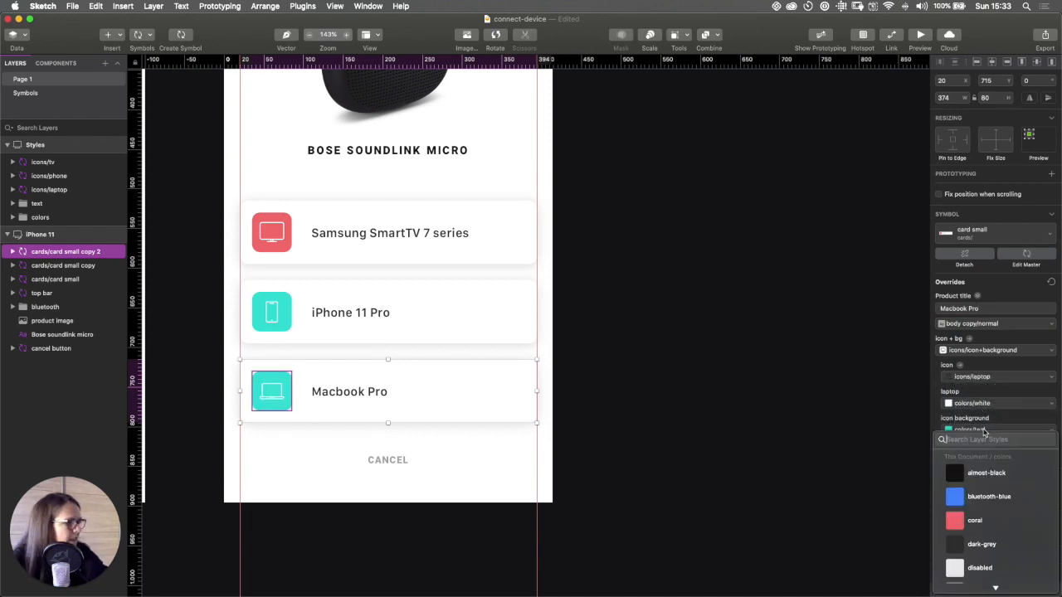
pyautogui.moveTo(989, 582)
pyautogui.click(986, 513)
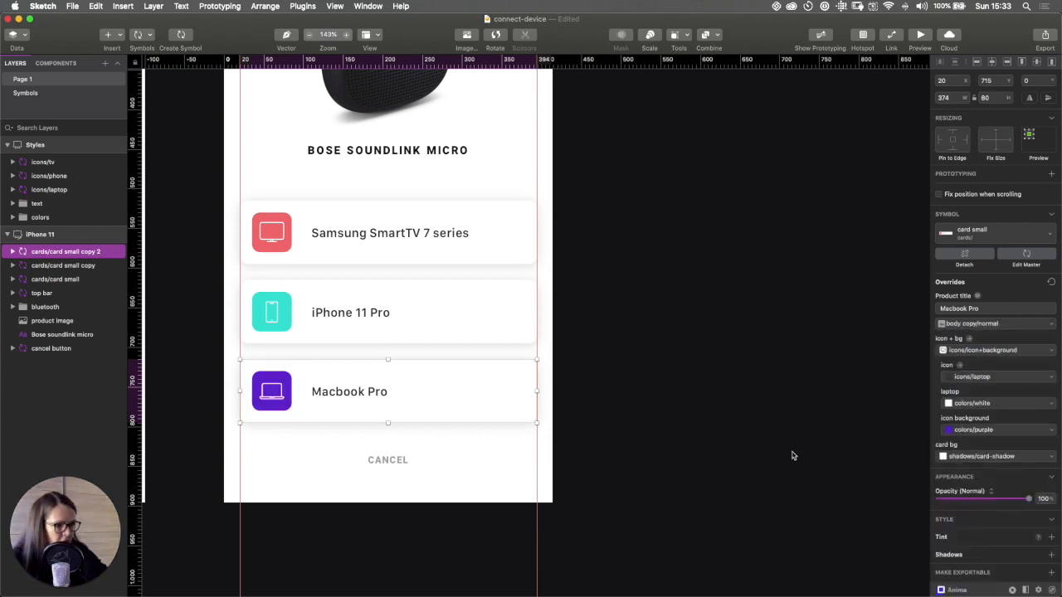
# - Duplicate the iPhone 11 artboard to the right of the original, at X 1038, Y 30
pyautogui.scroll(-3, 615, 329)
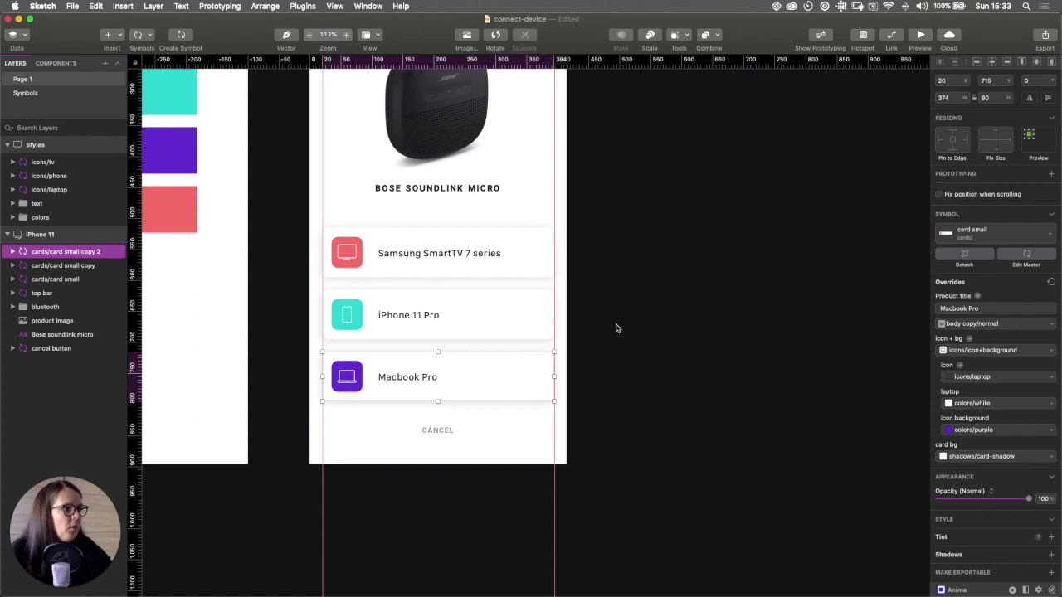
pyautogui.scroll(-2, 615, 329)
pyautogui.scroll(-2, 615, 329)
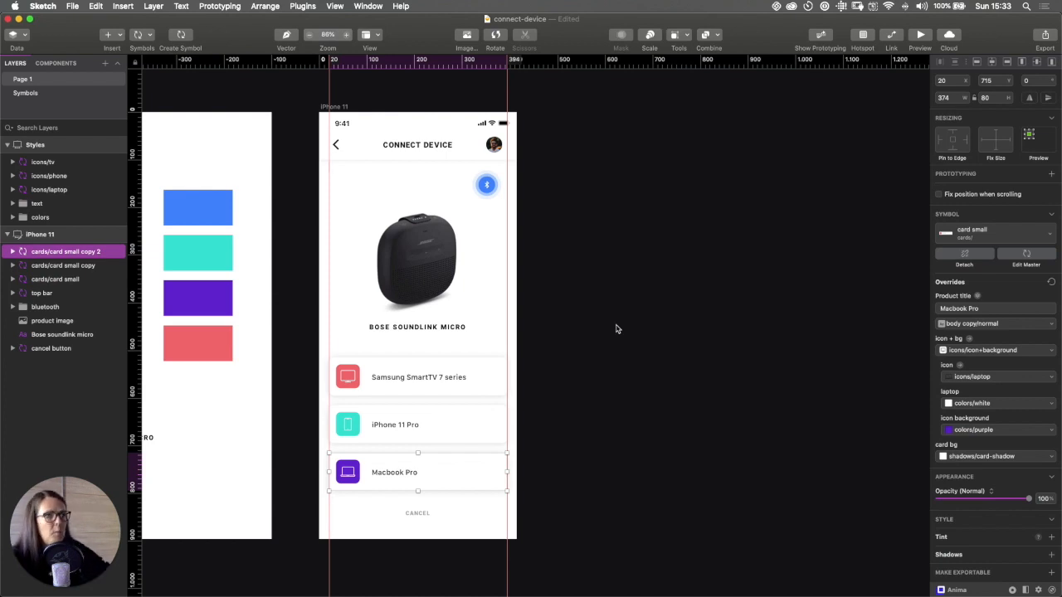
pyautogui.click(334, 108)
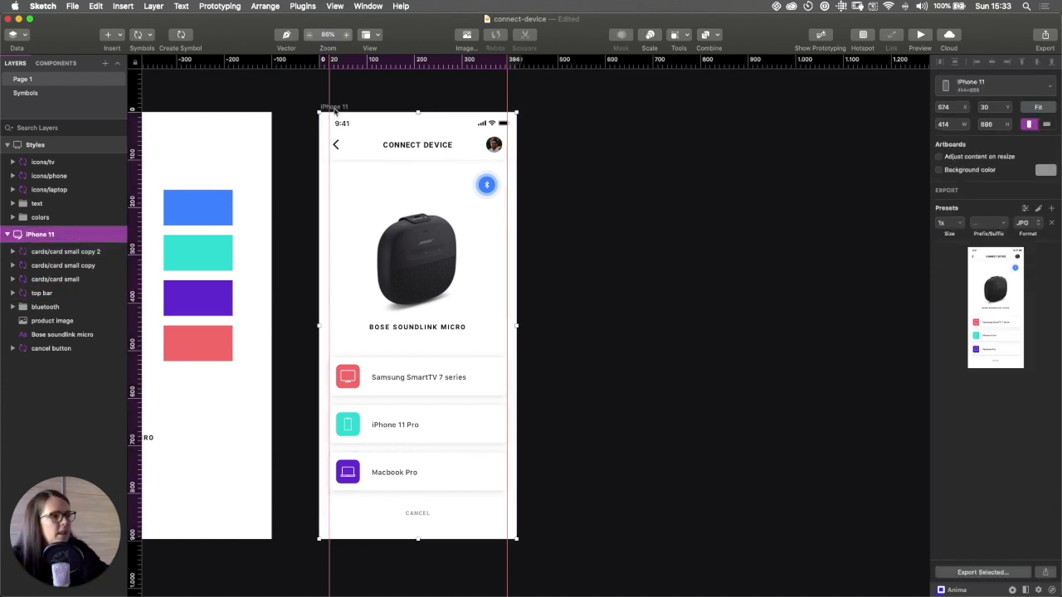
pyautogui.moveTo(333, 108); pyautogui.dragTo(559, 129)
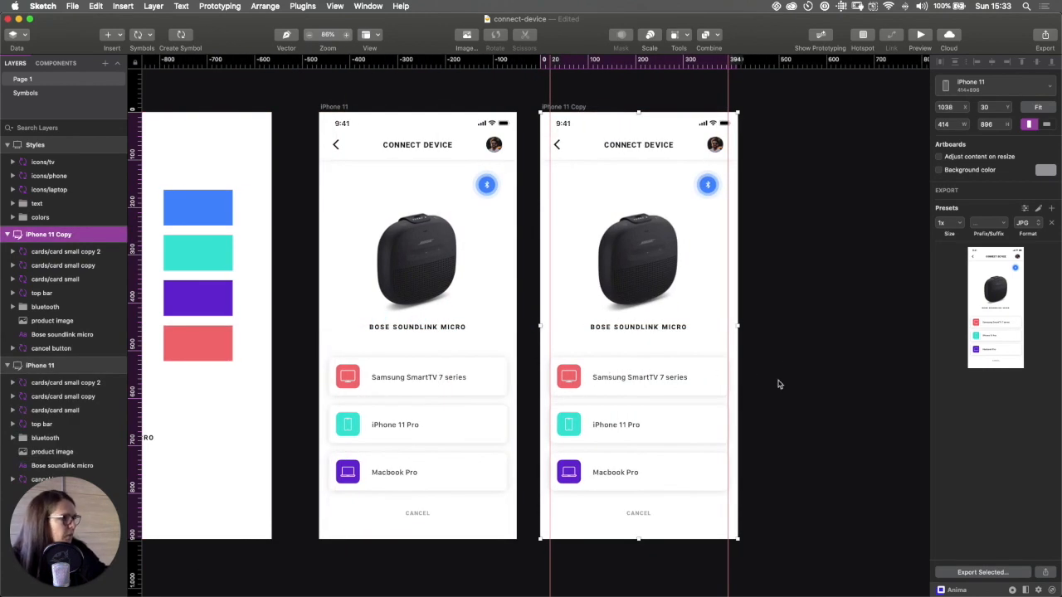
# - On the artboard copy, set the Samsung card's icon background to grey and its TV icon to coral
pyautogui.click(668, 387)
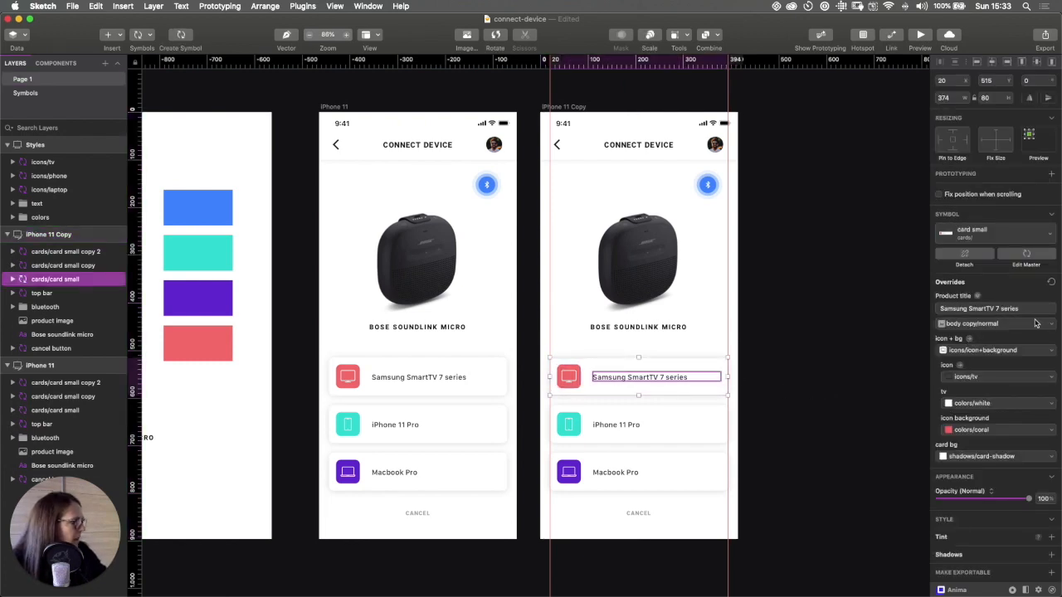
pyautogui.click(977, 431)
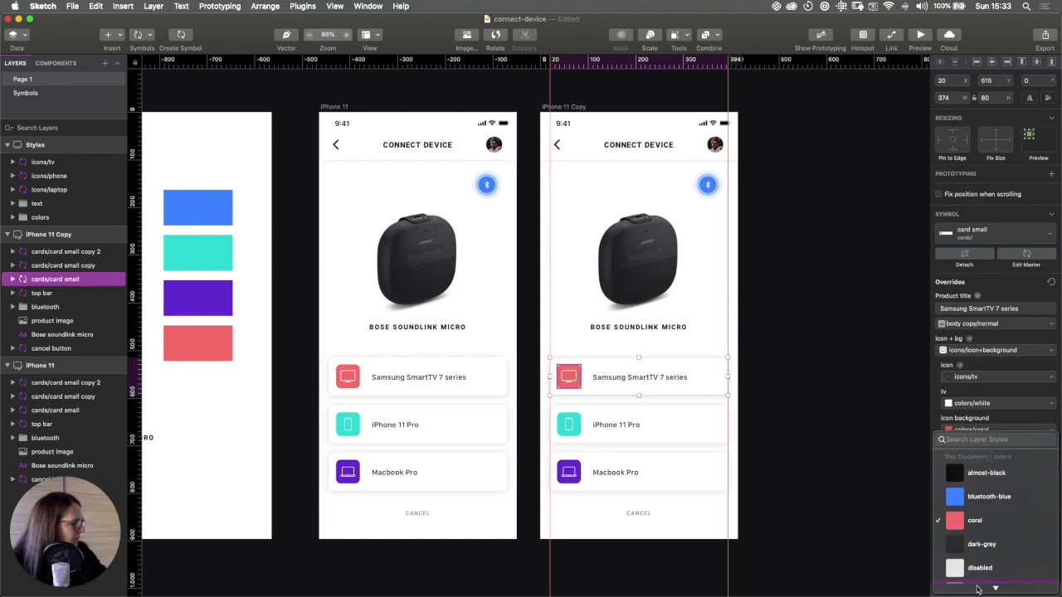
pyautogui.click(842, 463)
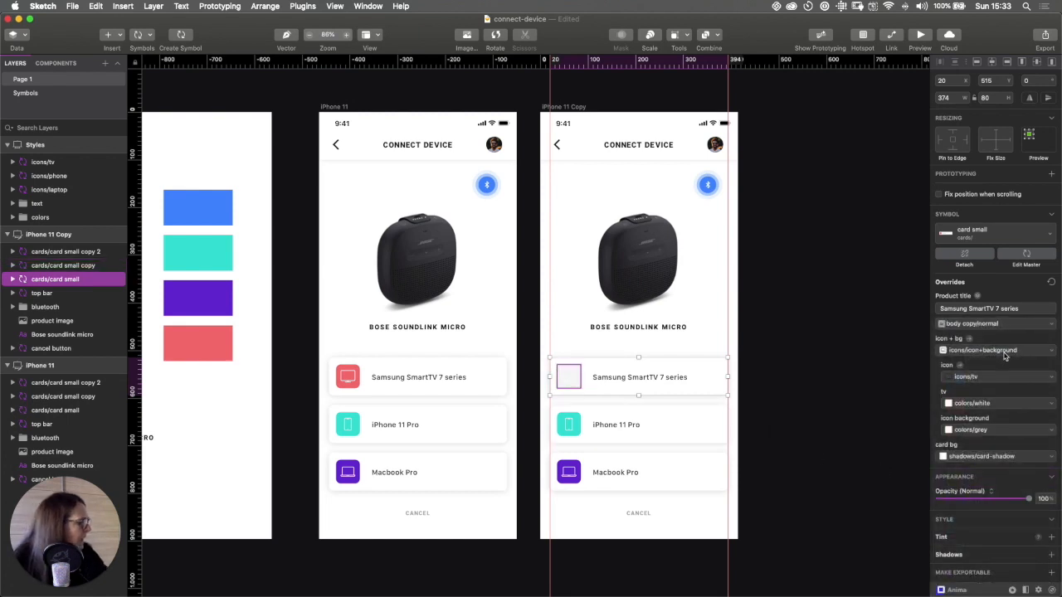
pyautogui.click(995, 405)
pyautogui.click(984, 496)
# - On the artboard copy, set the iPhone card's icon background to grey and its phone icon to teal
pyautogui.click(678, 427)
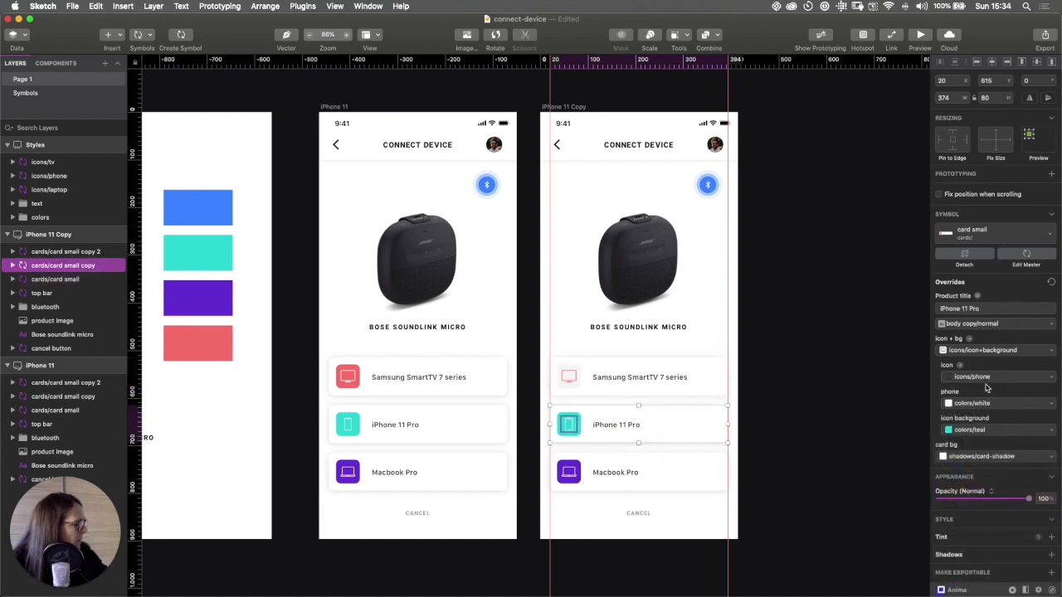
pyautogui.click(988, 430)
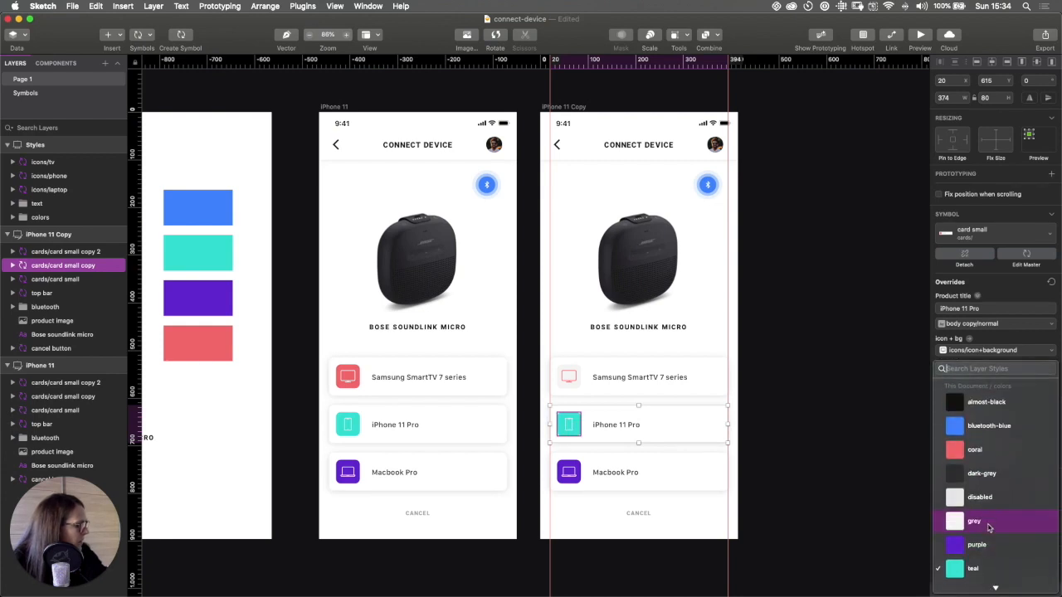
pyautogui.click(992, 515)
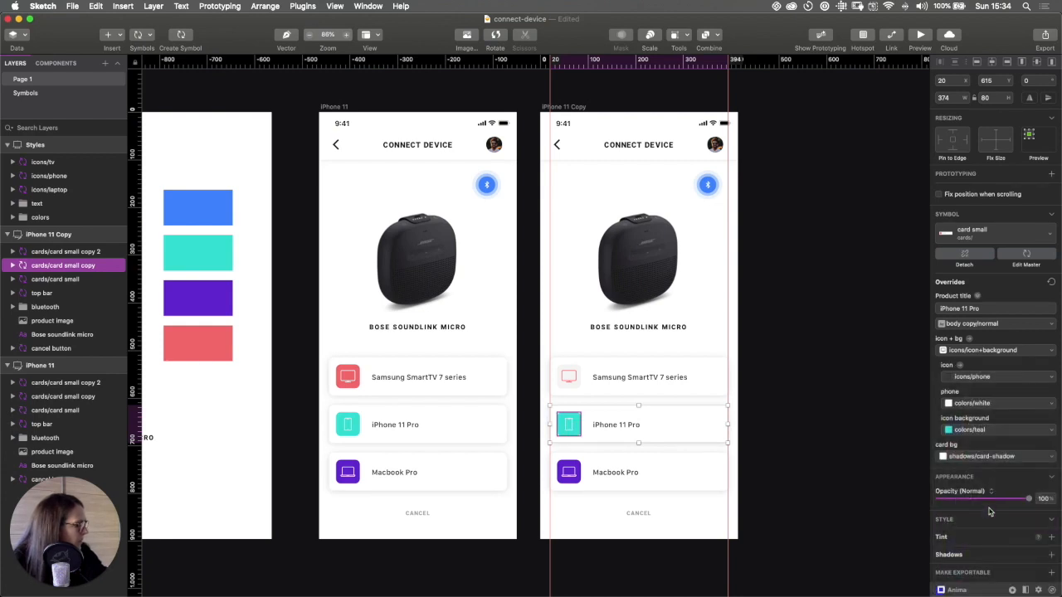
pyautogui.click(992, 404)
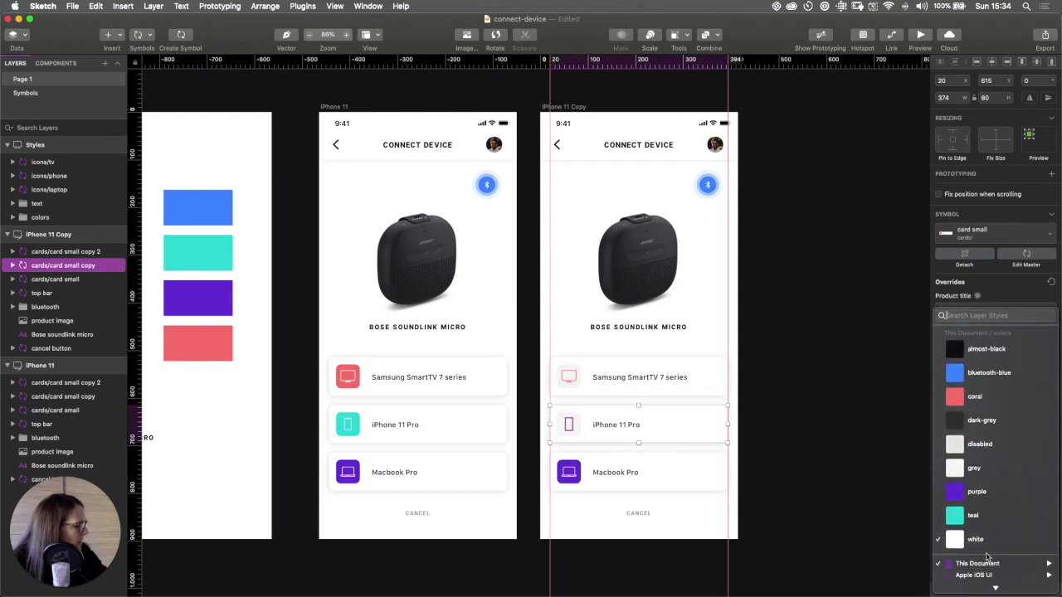
pyautogui.click(975, 512)
# - On the artboard copy, set the Macbook Pro card's icon background to grey and its laptop icon to purple
pyautogui.click(686, 481)
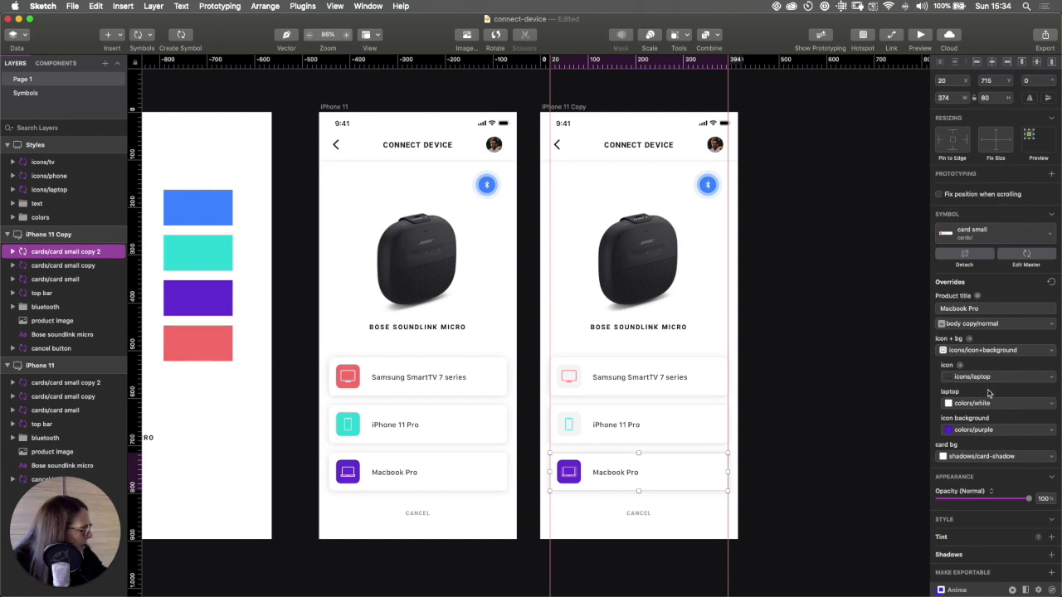
pyautogui.click(986, 429)
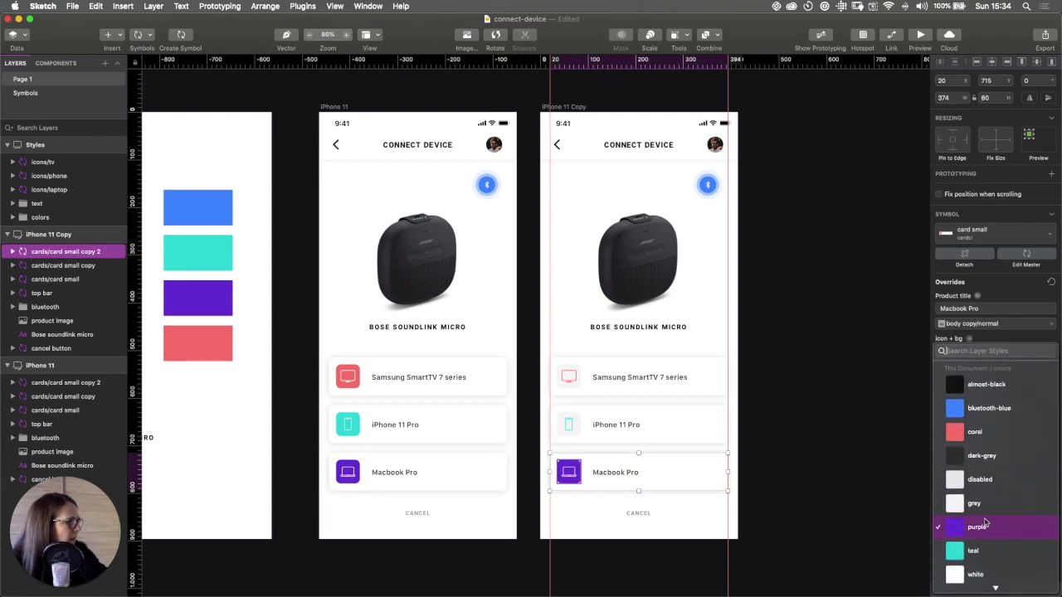
pyautogui.click(982, 504)
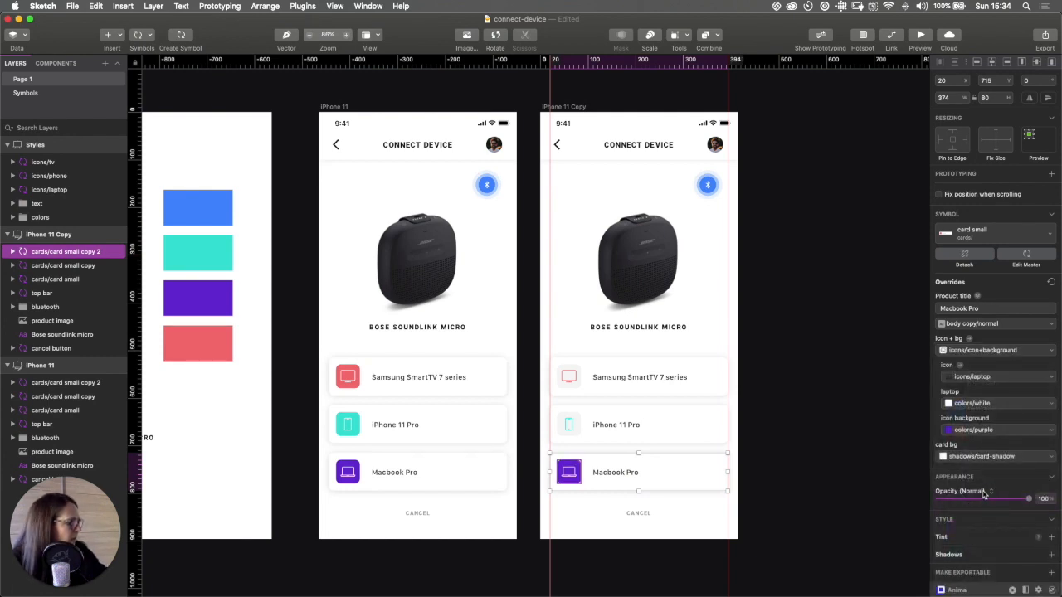
pyautogui.click(977, 404)
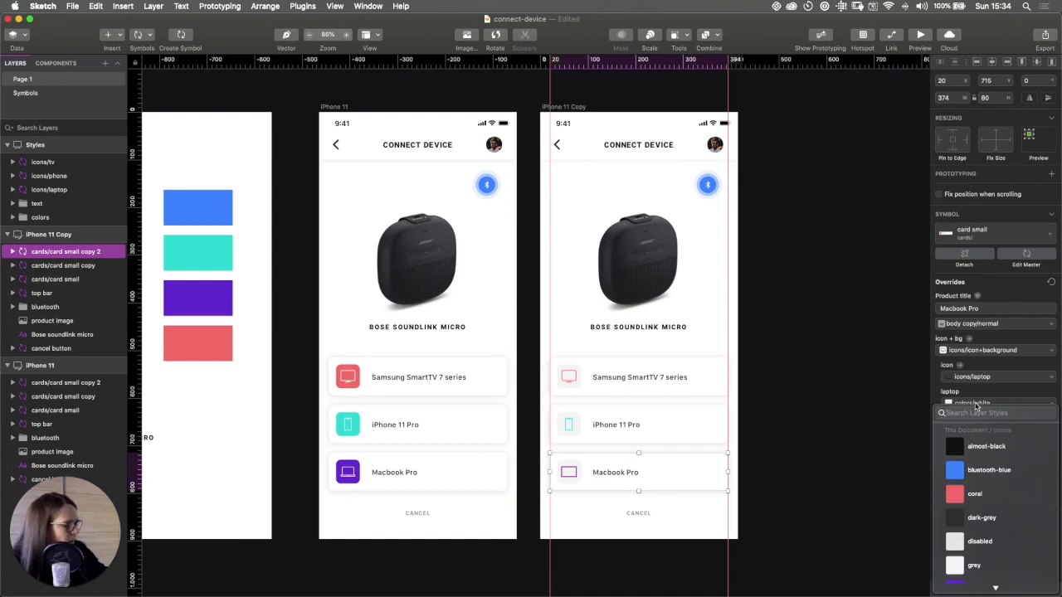
pyautogui.click(981, 490)
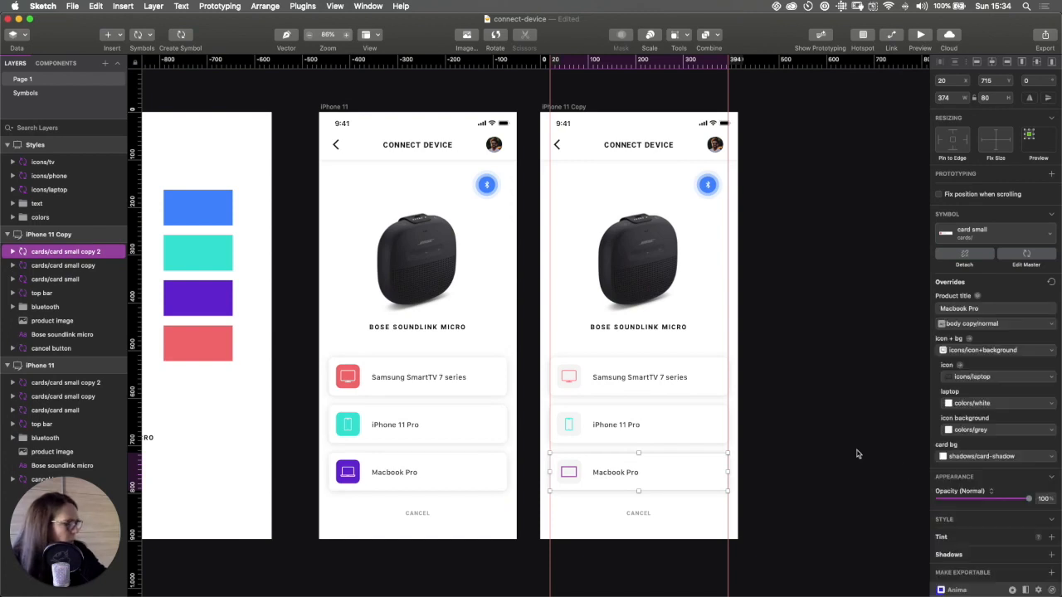
pyautogui.click(807, 428)
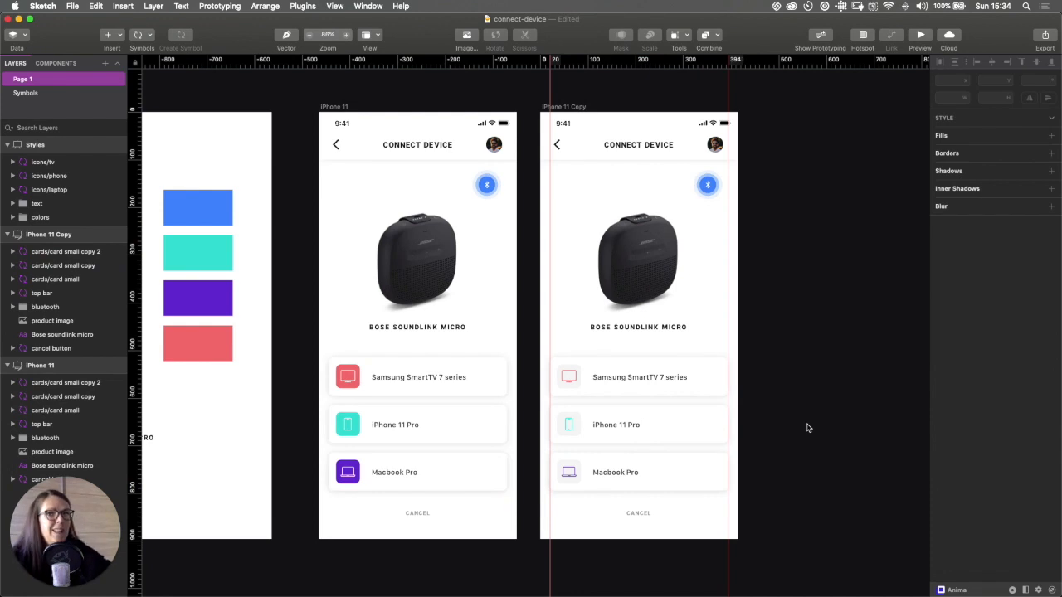